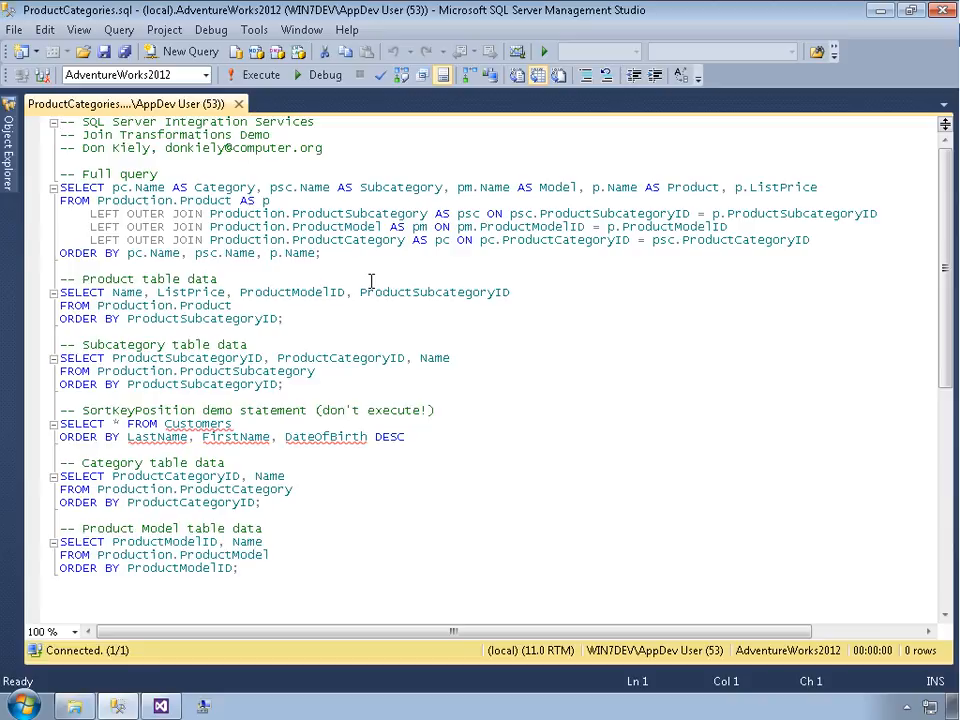
# Execute the full product–subcategory–model–category join query and browse its result rows
pyautogui.click(347, 258)
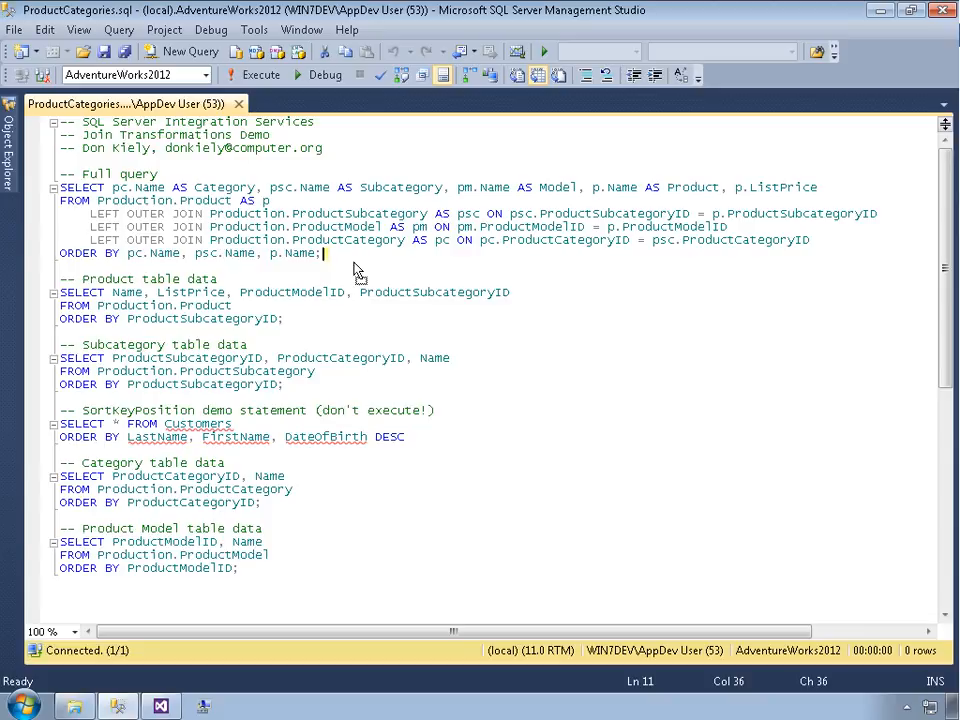
pyautogui.press('Return')
pyautogui.press('BackSpace')
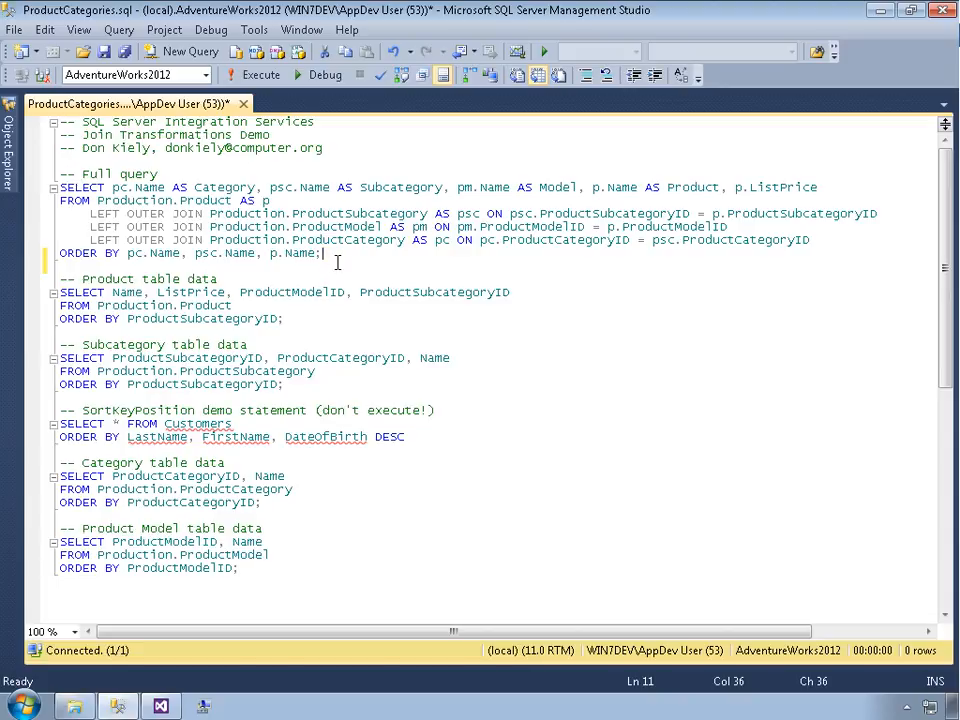
pyautogui.moveTo(337, 261); pyautogui.dragTo(54, 188)
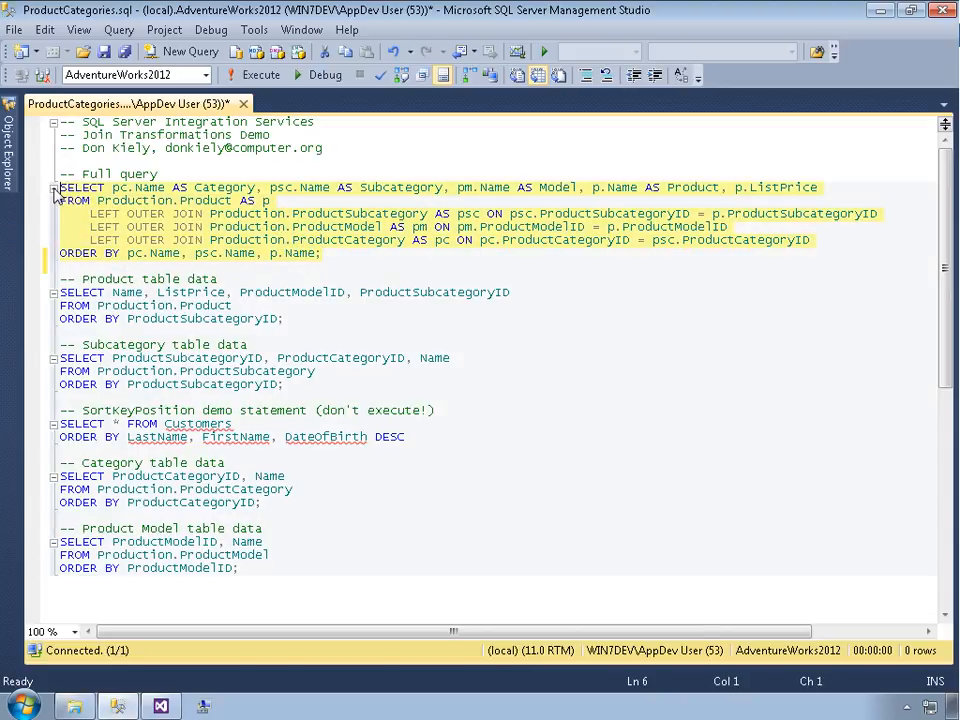
pyautogui.click(255, 75)
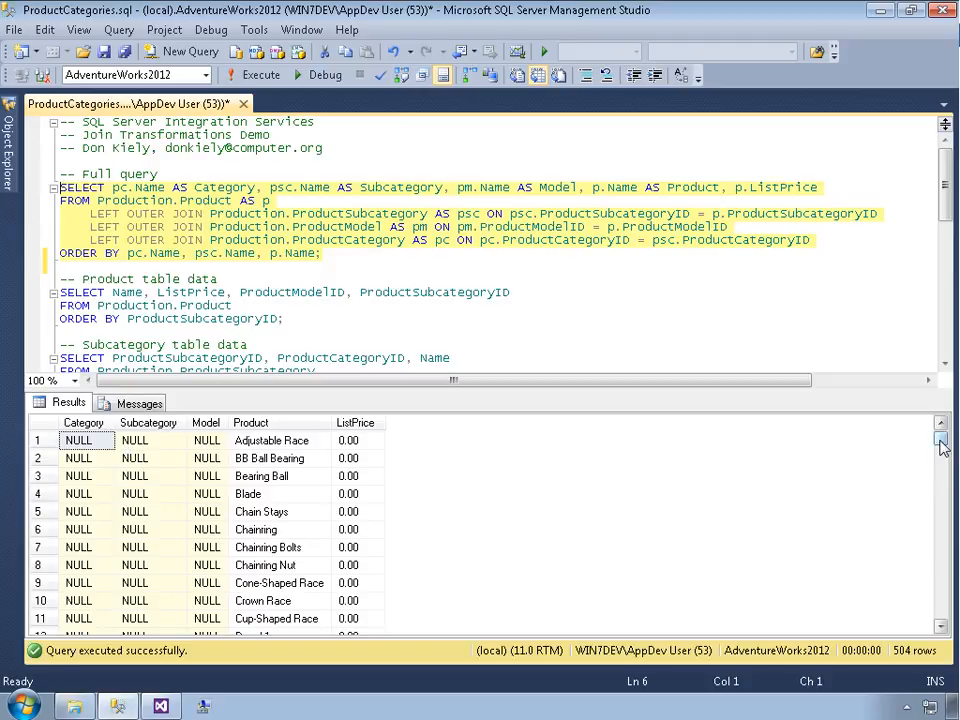
pyautogui.moveTo(941, 447); pyautogui.dragTo(915, 519)
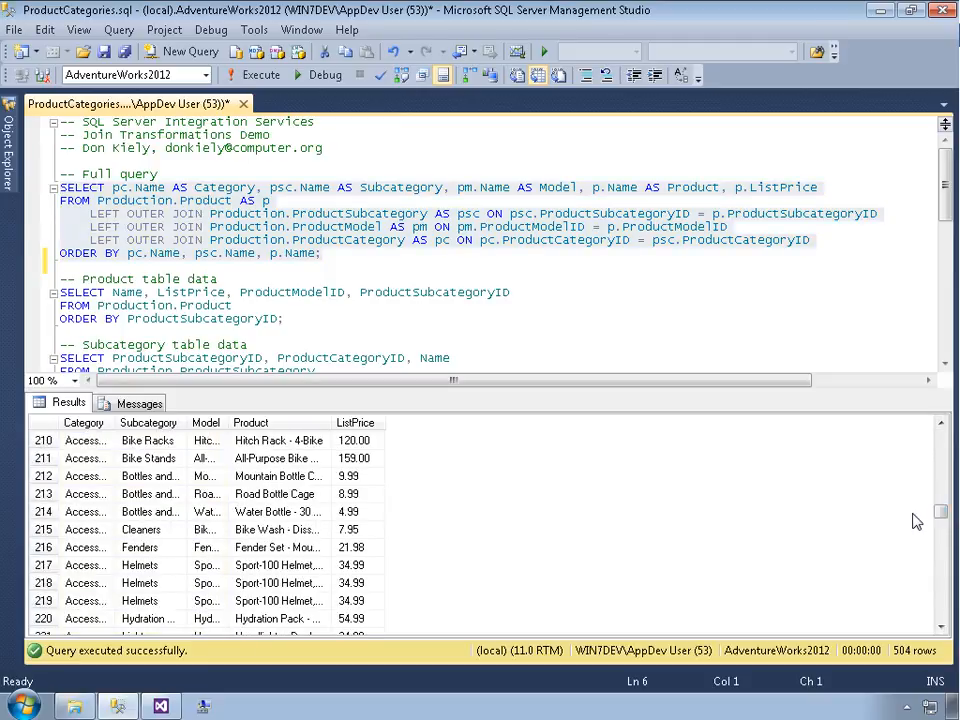
pyautogui.click(941, 423)
pyautogui.click(941, 423)
pyautogui.click(941, 423)
pyautogui.click(941, 423)
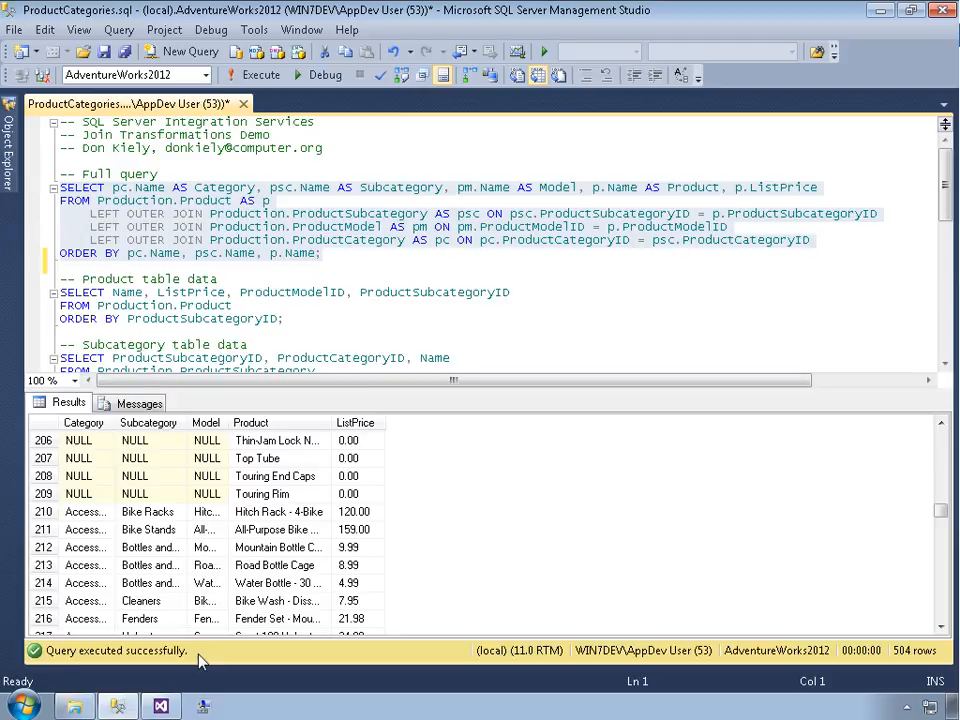
# Switch to Visual Studio and start a new Integration Services project named MergeJoin
pyautogui.click(170, 706)
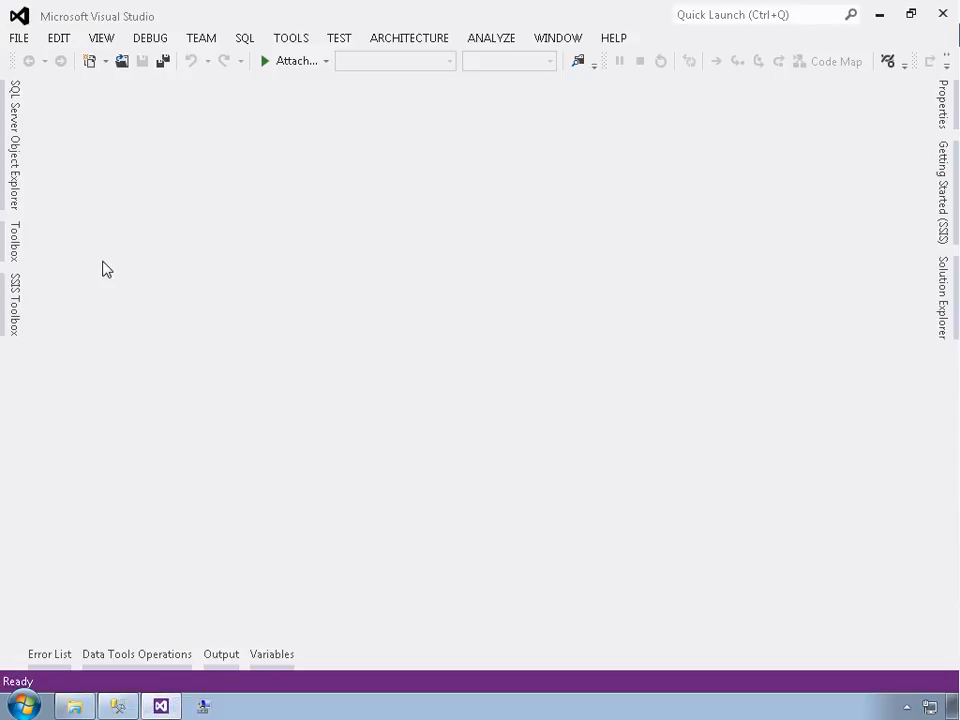
pyautogui.click(19, 38)
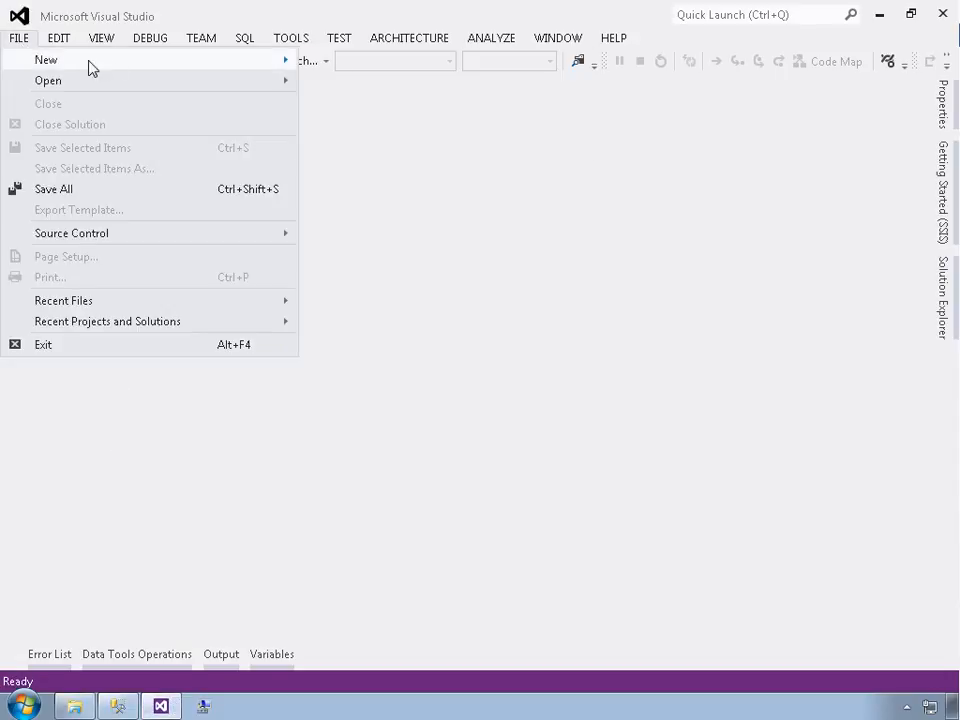
pyautogui.moveTo(230, 66)
pyautogui.click(330, 64)
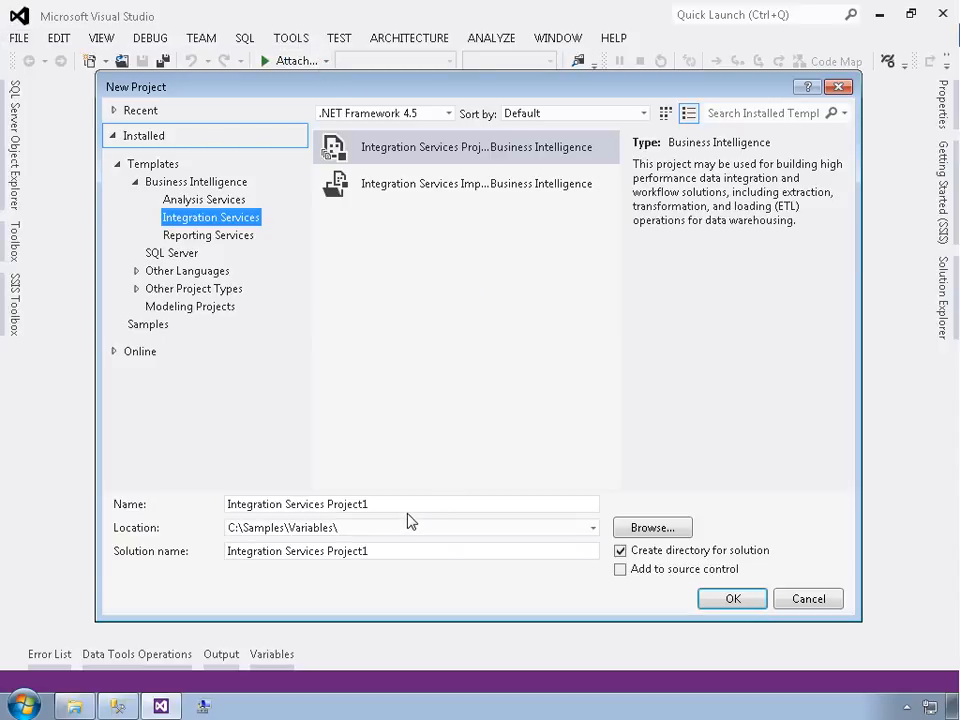
pyautogui.moveTo(385, 508); pyautogui.dragTo(179, 544)
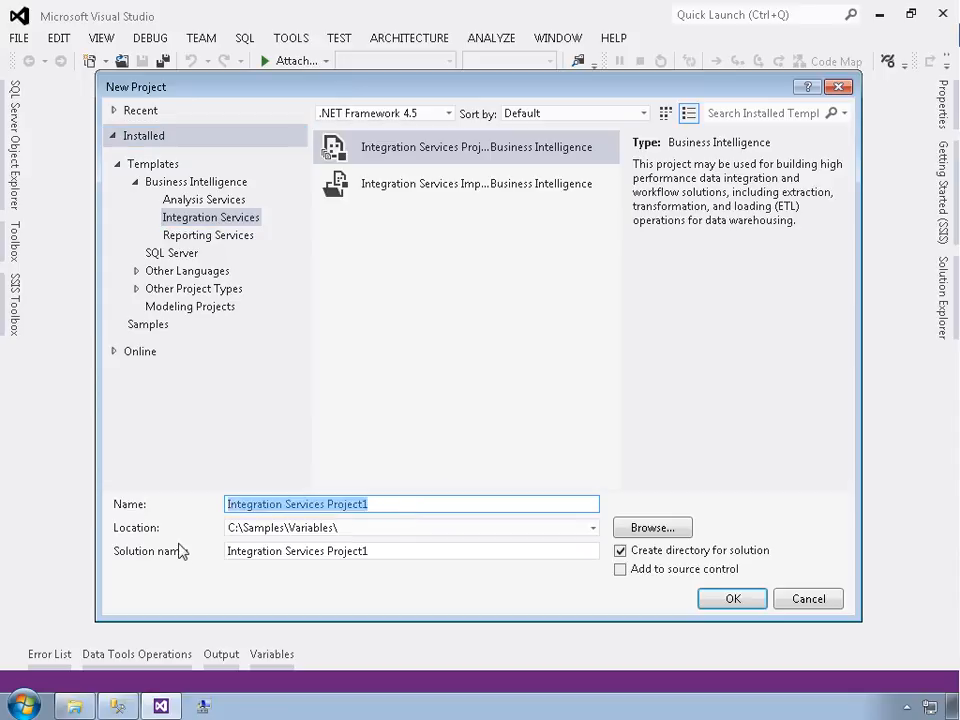
pyautogui.write('MergeJoin')
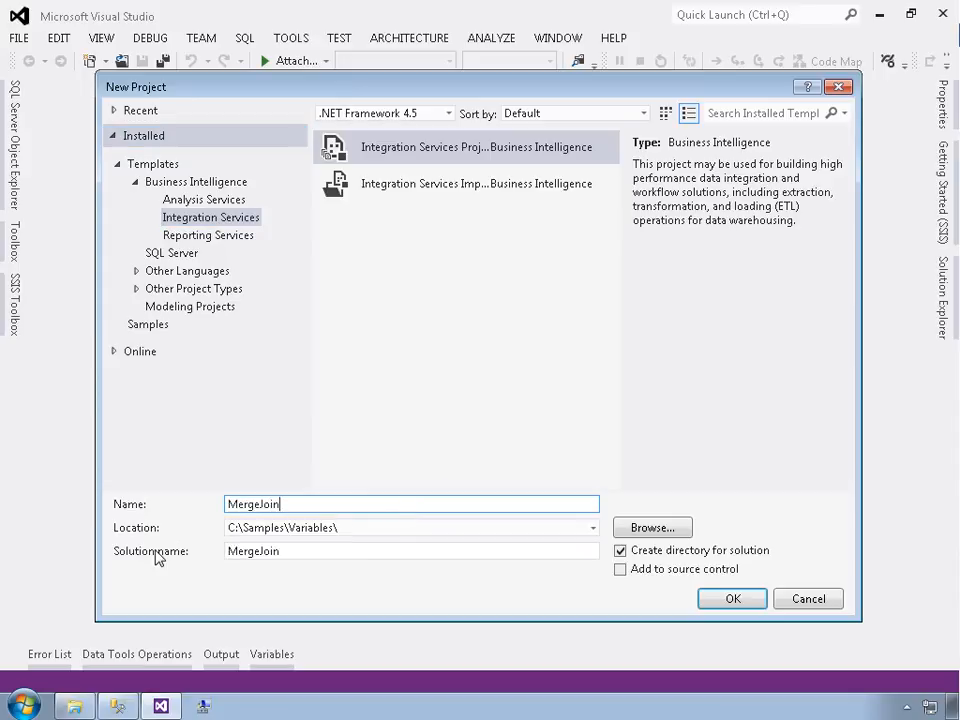
# Change the project location's folder to Joins and create the project
pyautogui.doubleClick(317, 538)
pyautogui.click(317, 538)
pyautogui.click(339, 536)
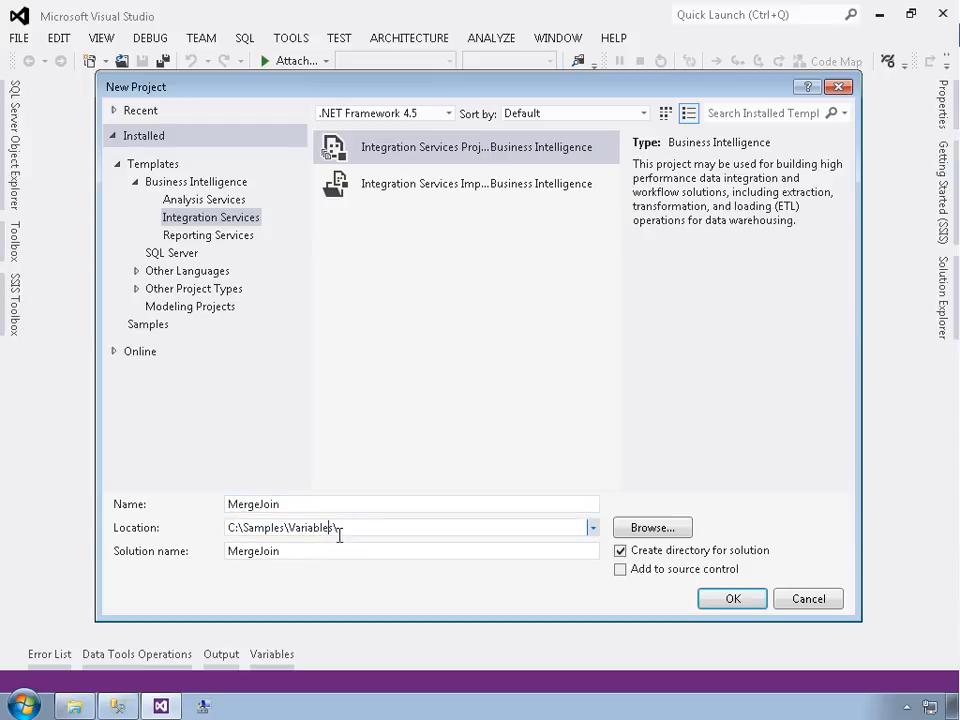
pyautogui.press('BackSpace')
pyautogui.press('BackSpace')
pyautogui.press('BackSpace')
pyautogui.press('BackSpace')
pyautogui.press('BackSpace')
pyautogui.press('BackSpace')
pyautogui.press('BackSpace')
pyautogui.press('BackSpace')
pyautogui.press('BackSpace')
pyautogui.write('Joins')
pyautogui.click(725, 601)
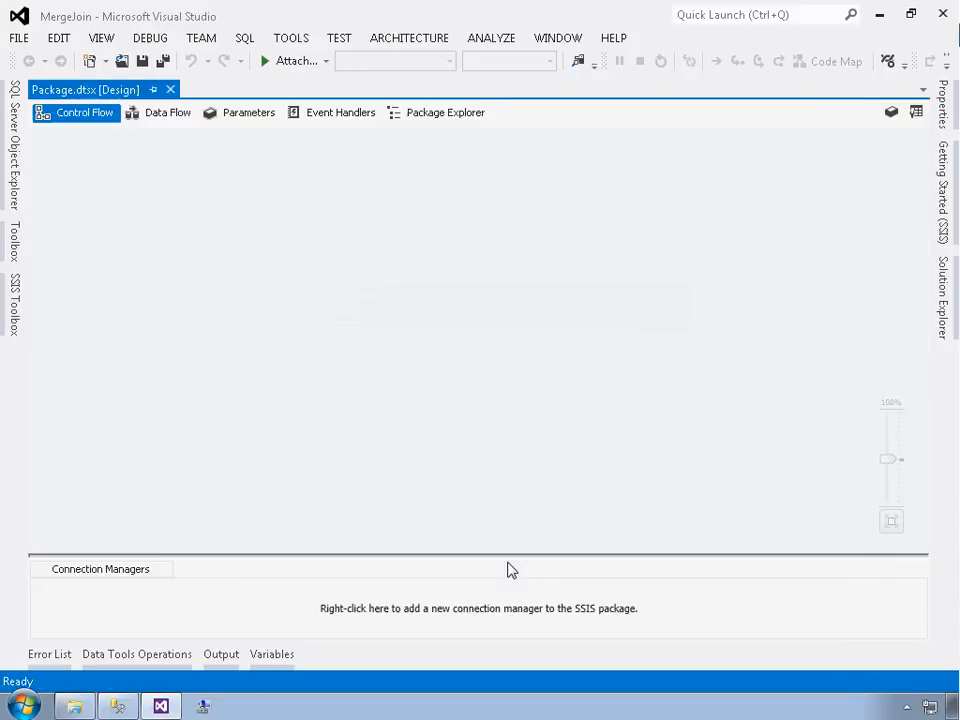
# Rename the package Package.dtsx to MergeJoin.dtsx in the solution
pyautogui.click(941, 292)
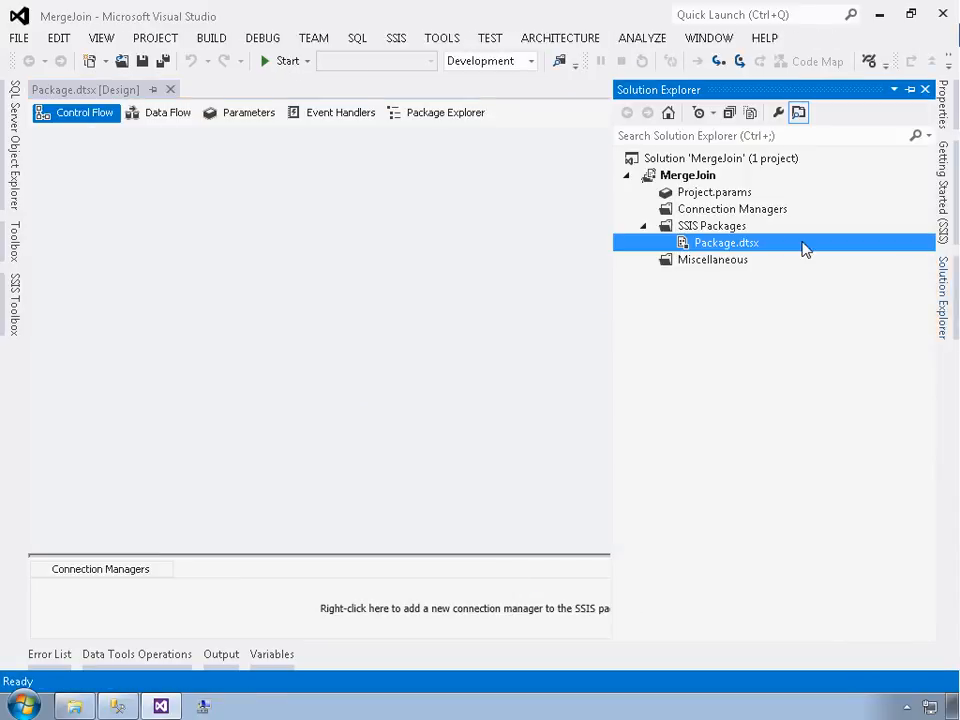
pyautogui.click(724, 244)
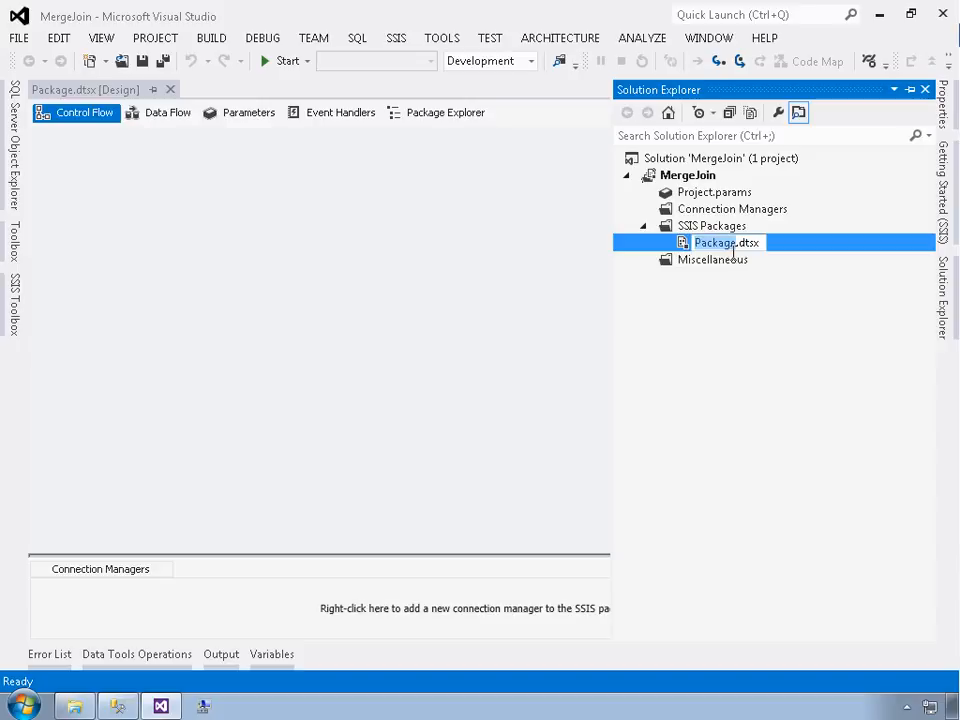
pyautogui.write('Merge')
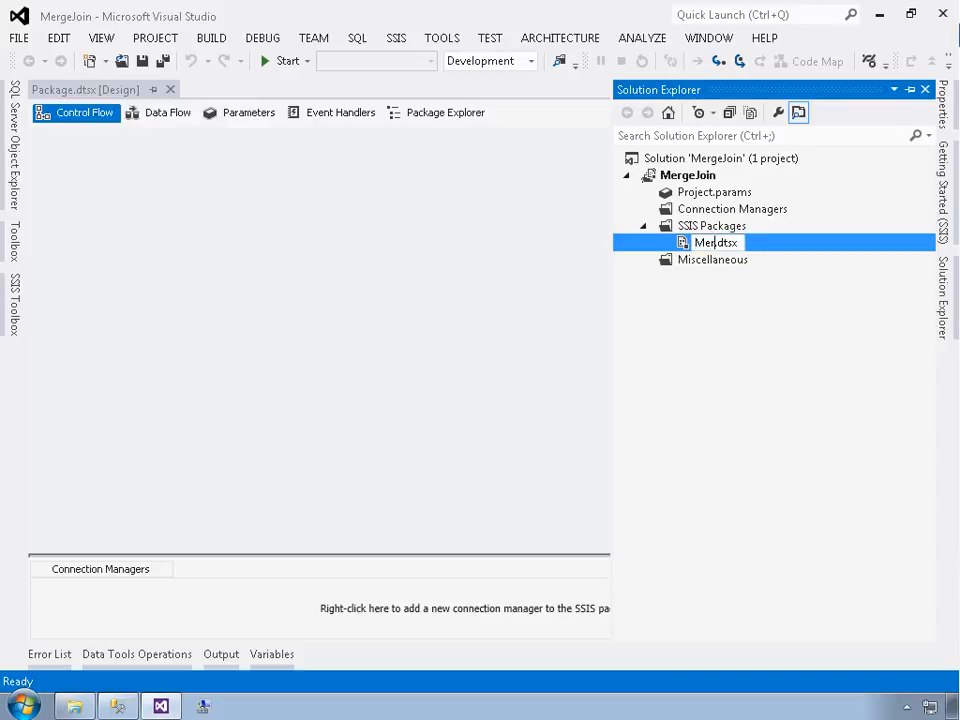
pyautogui.write('Join')
pyautogui.press('Return')
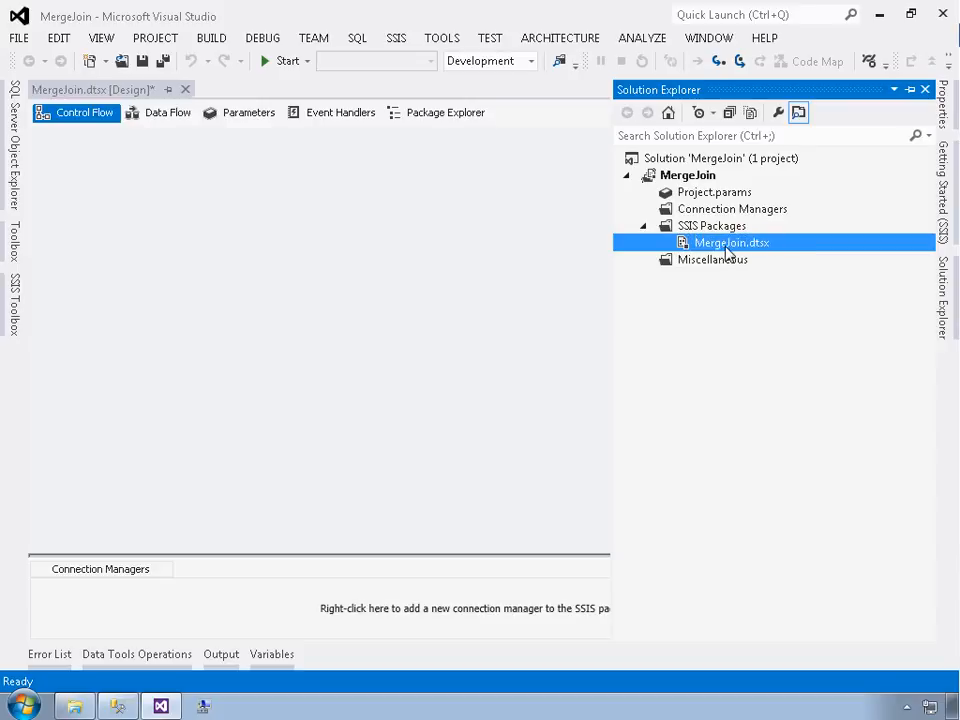
# Add a Data Flow Task to the package's control flow and open it for editing
pyautogui.click(336, 275)
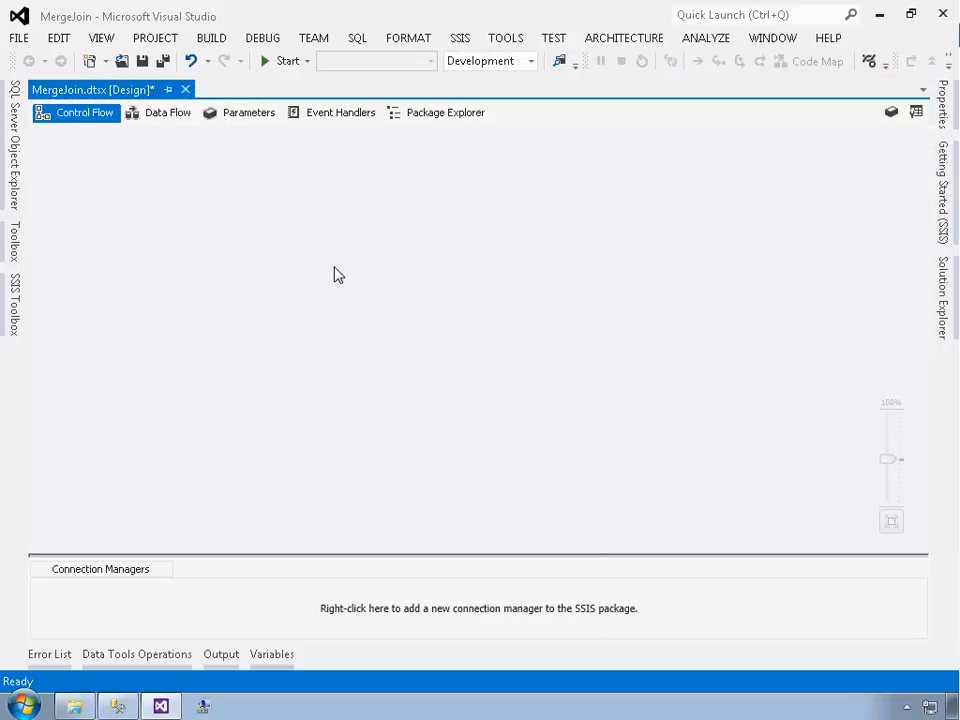
pyautogui.click(15, 308)
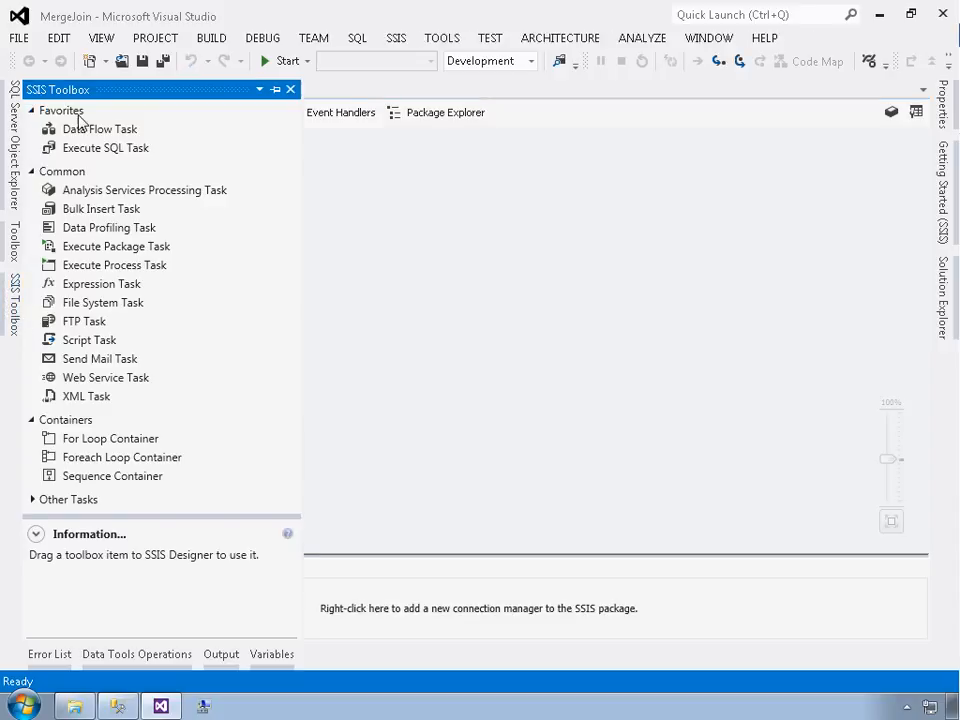
pyautogui.doubleClick(66, 131)
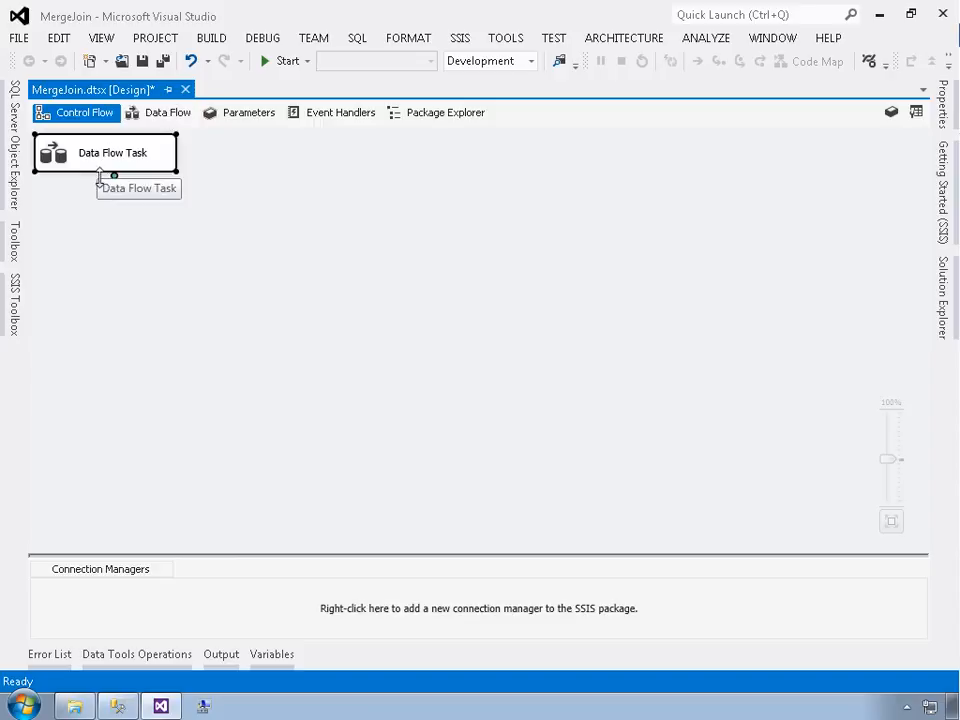
pyautogui.doubleClick(88, 151)
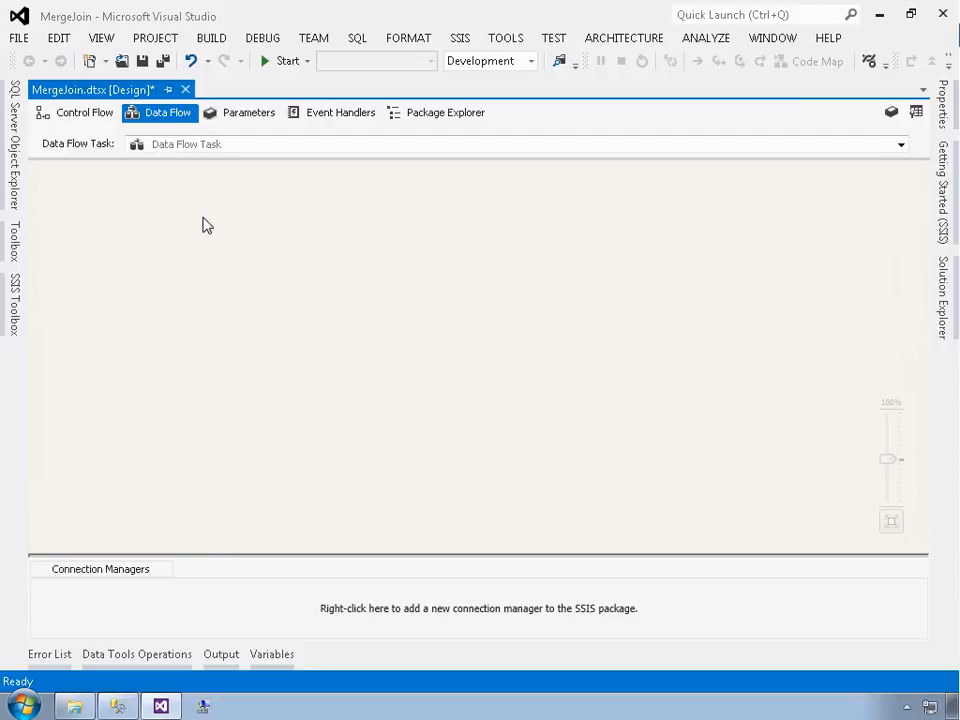
# Add an OLE DB connection manager using the existing (local).AdventureWorks2012 data connection
pyautogui.rightClick(214, 613)
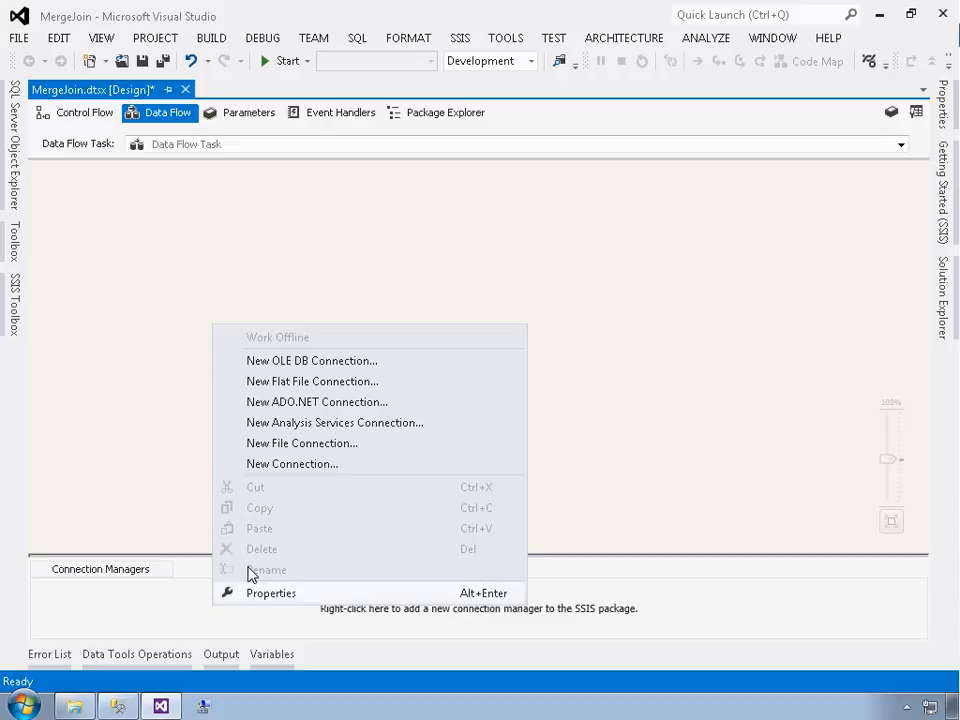
pyautogui.click(289, 364)
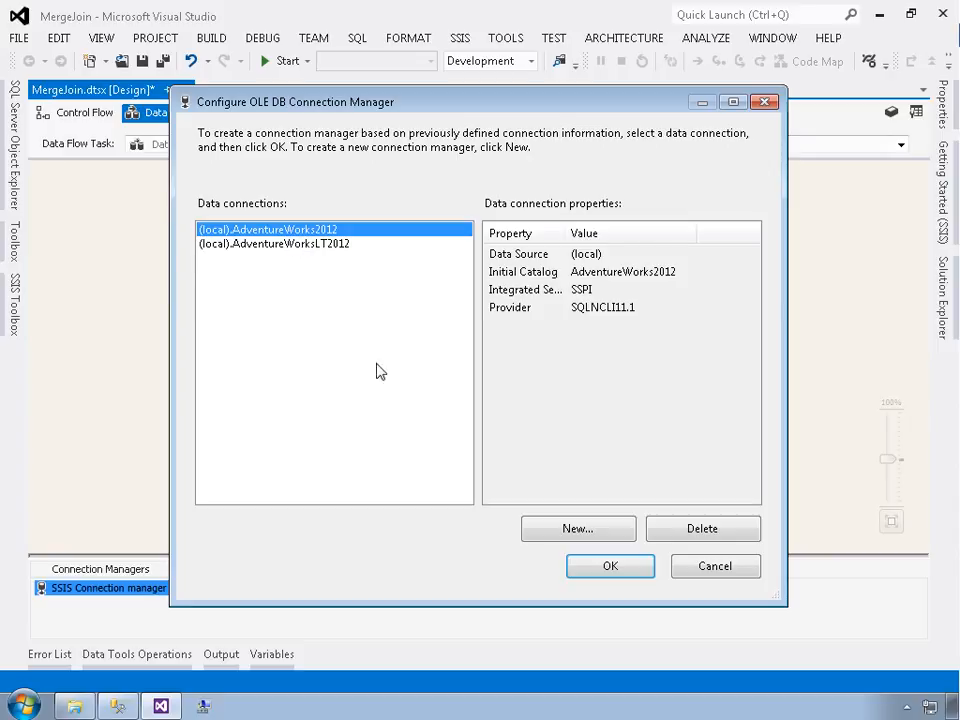
pyautogui.click(550, 536)
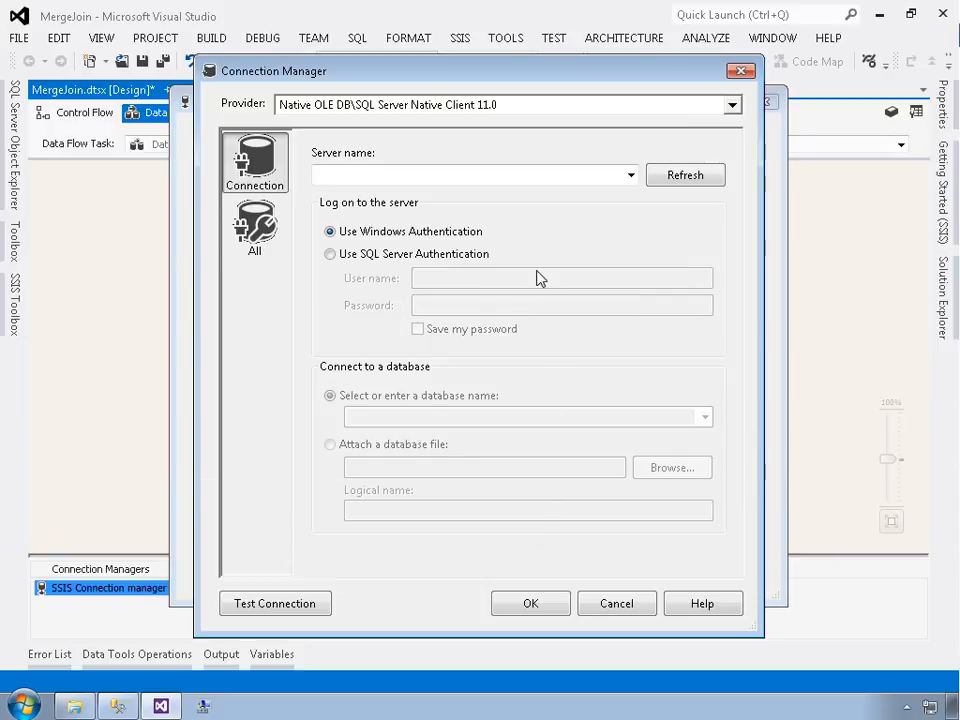
pyautogui.click(740, 71)
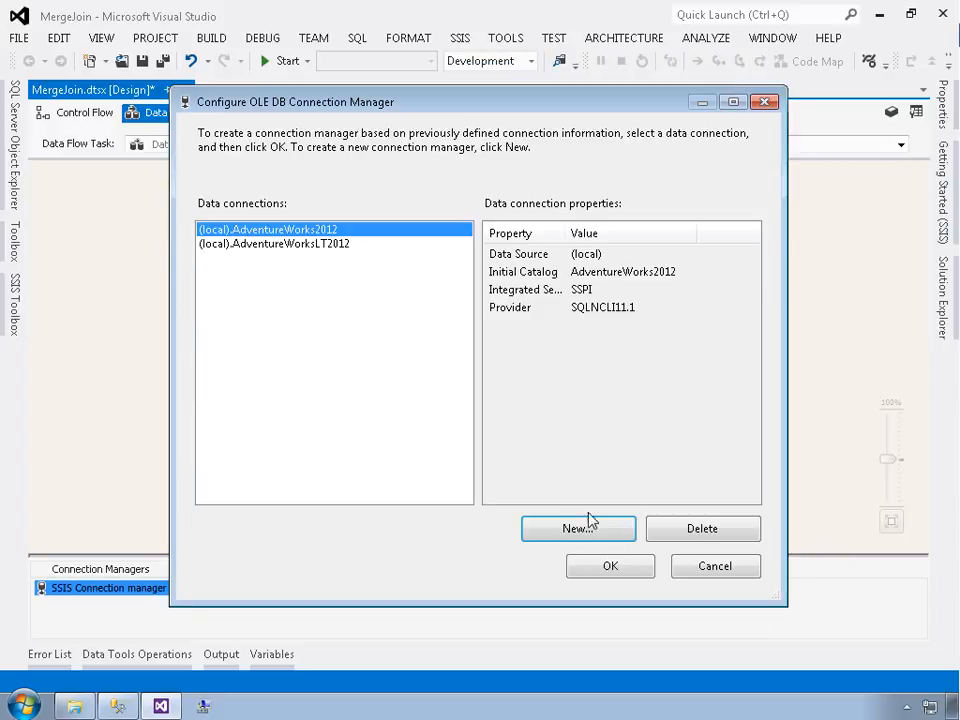
pyautogui.click(612, 567)
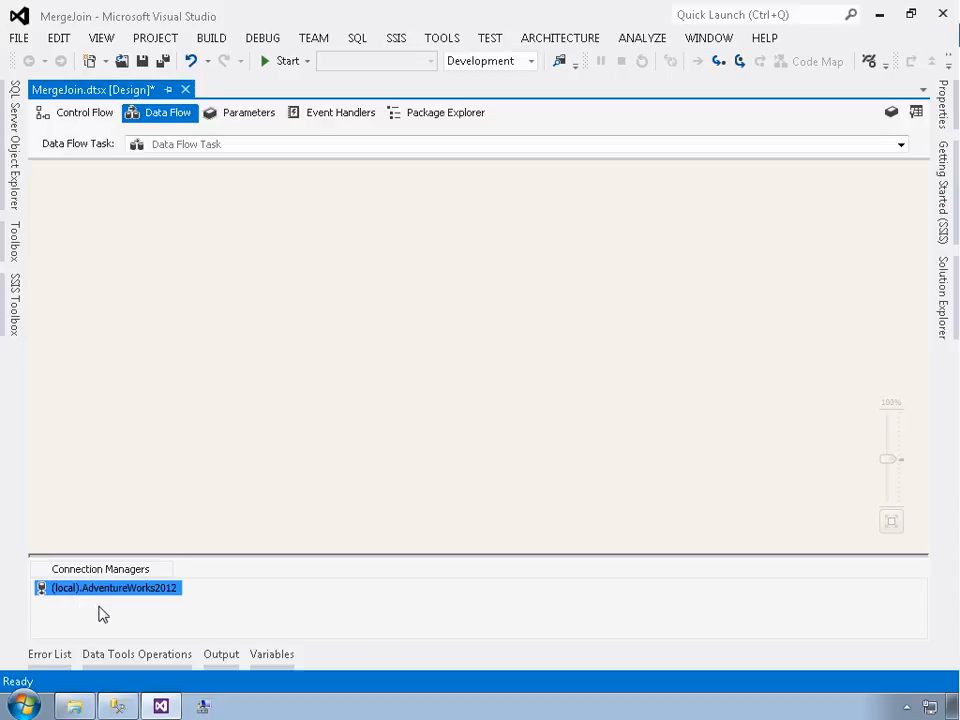
# Add an OLE DB Source to the data flow and open its editor
pyautogui.click(15, 310)
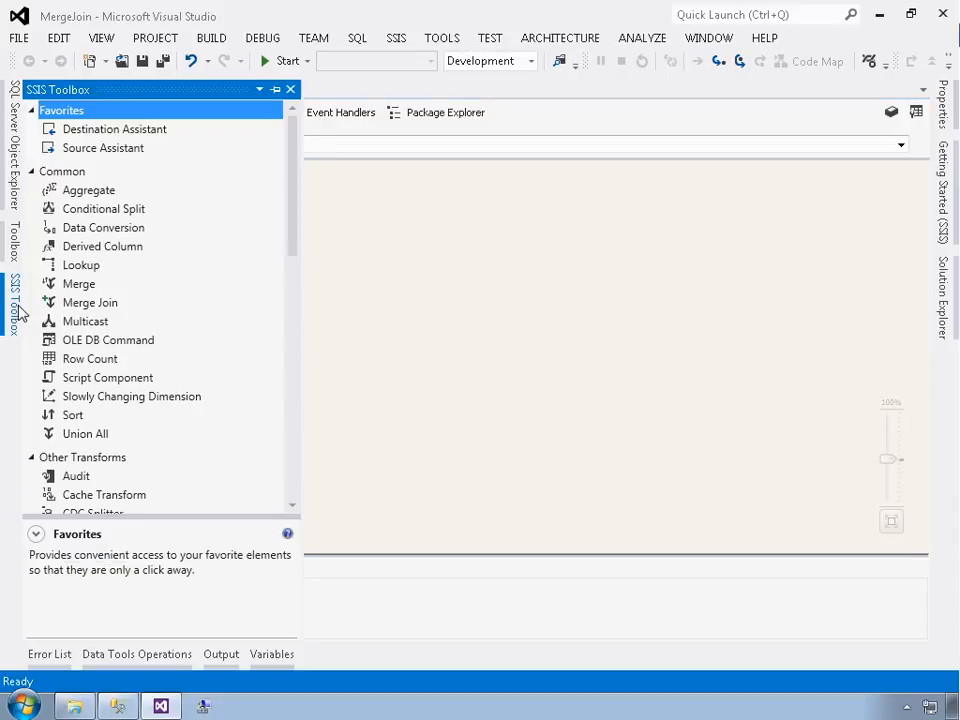
pyautogui.click(293, 457)
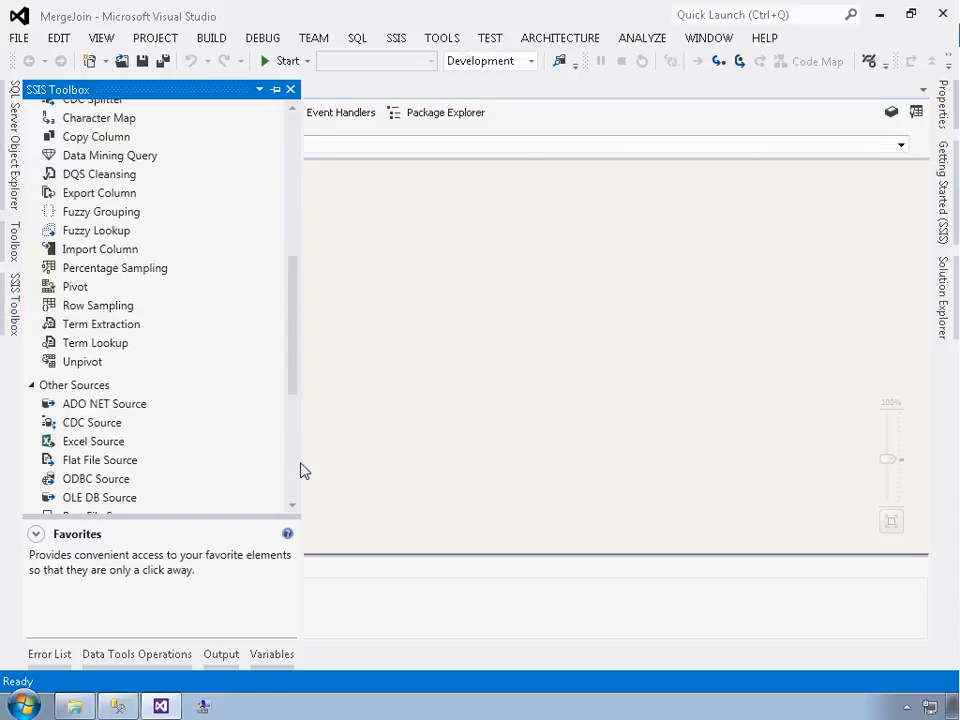
pyautogui.click(107, 497)
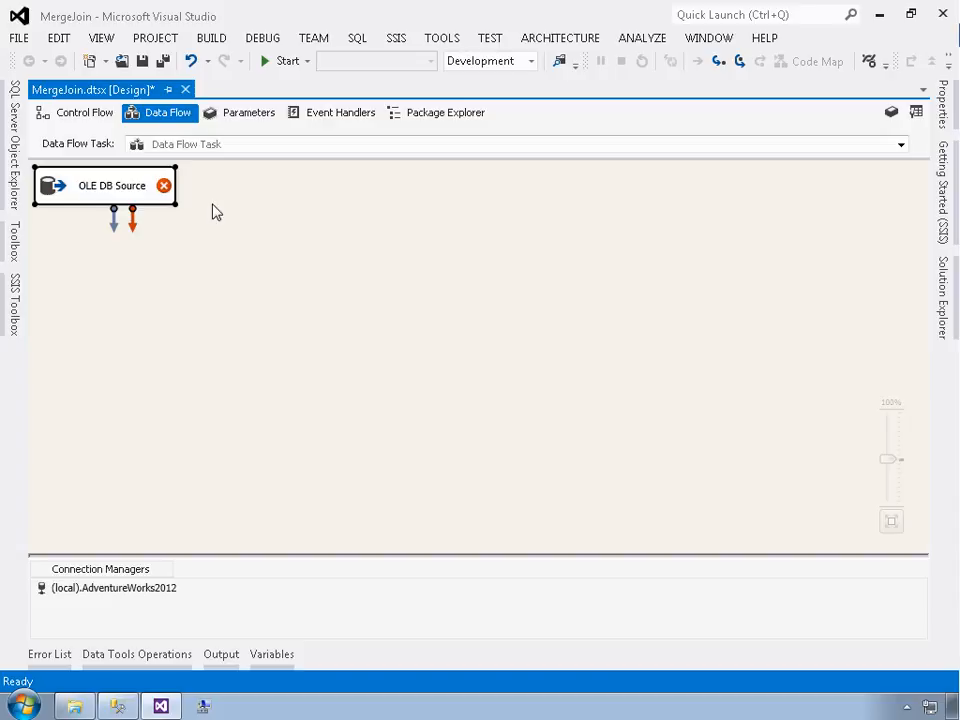
pyautogui.doubleClick(95, 191)
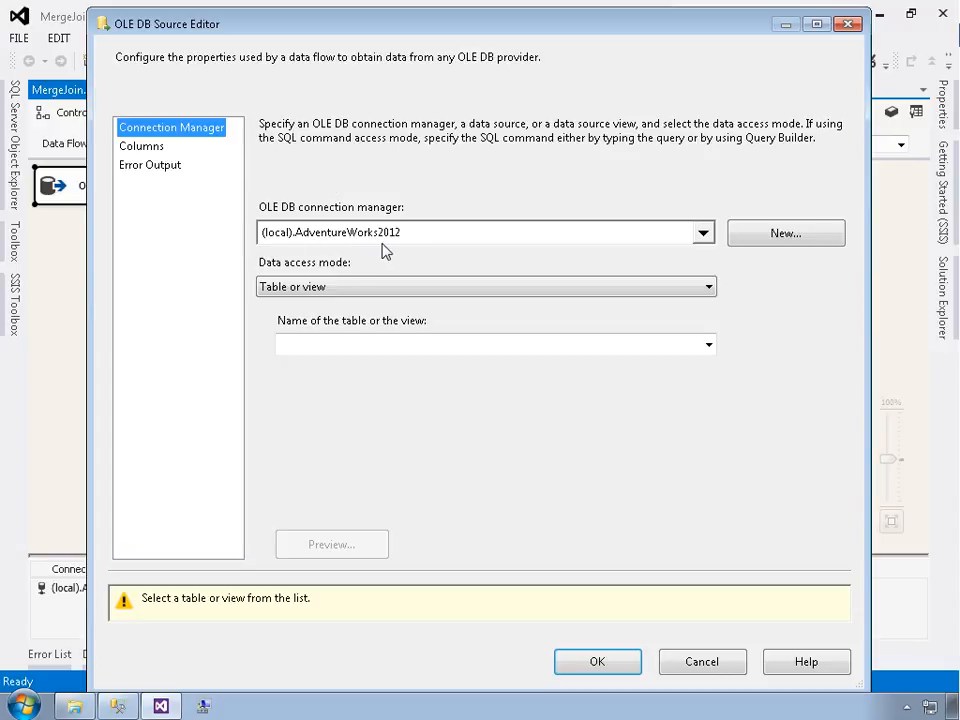
# Set the source's data access mode to SQL command and place the cursor in the command text
pyautogui.click(703, 234)
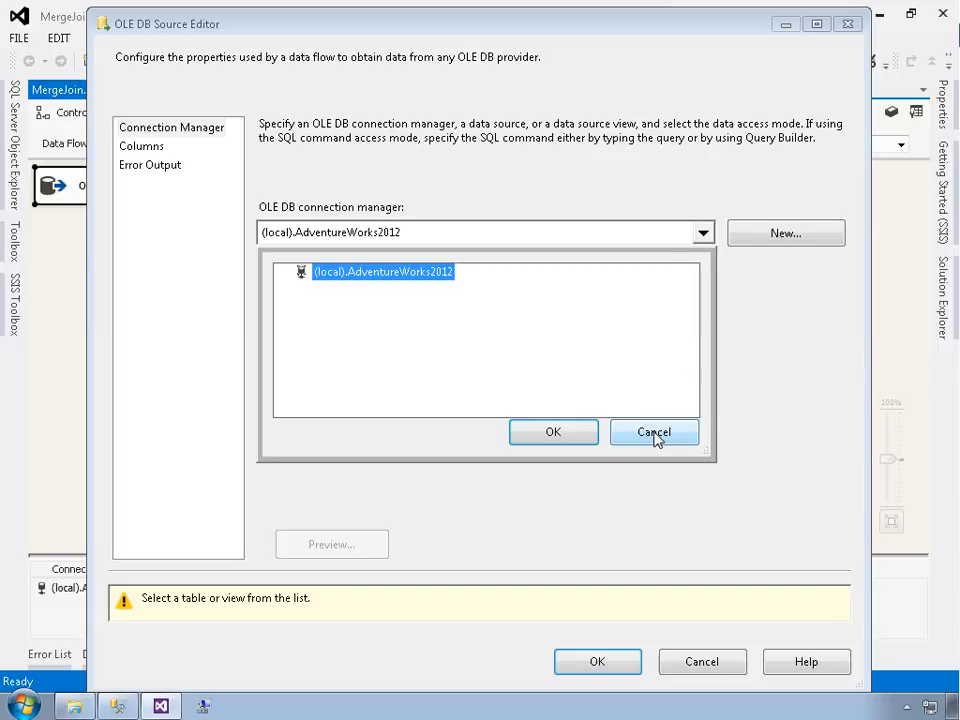
pyautogui.click(656, 434)
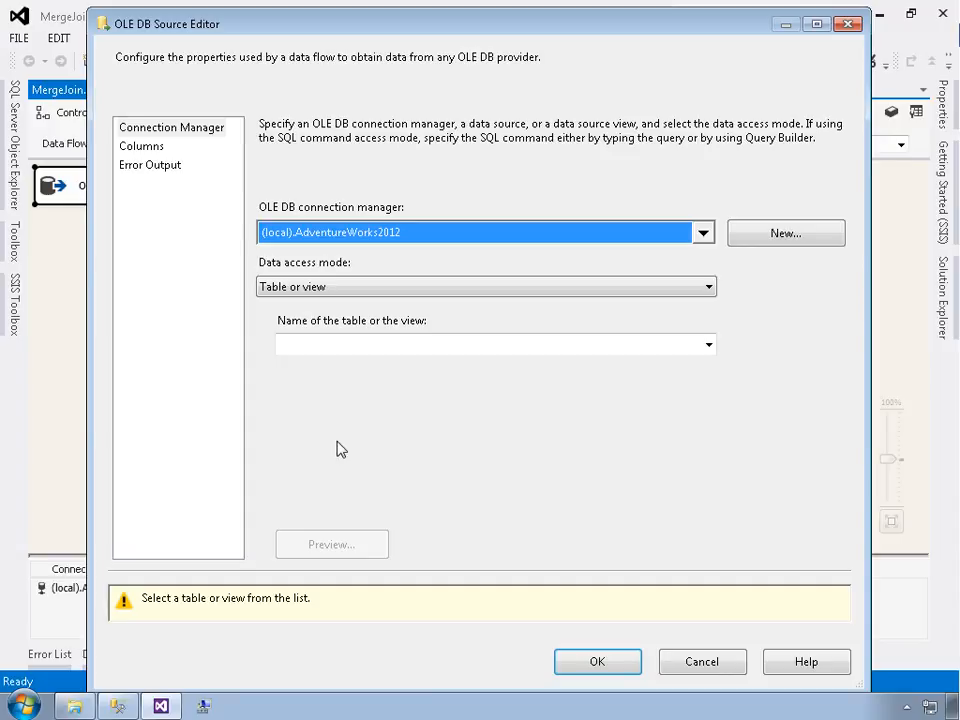
pyautogui.click(324, 287)
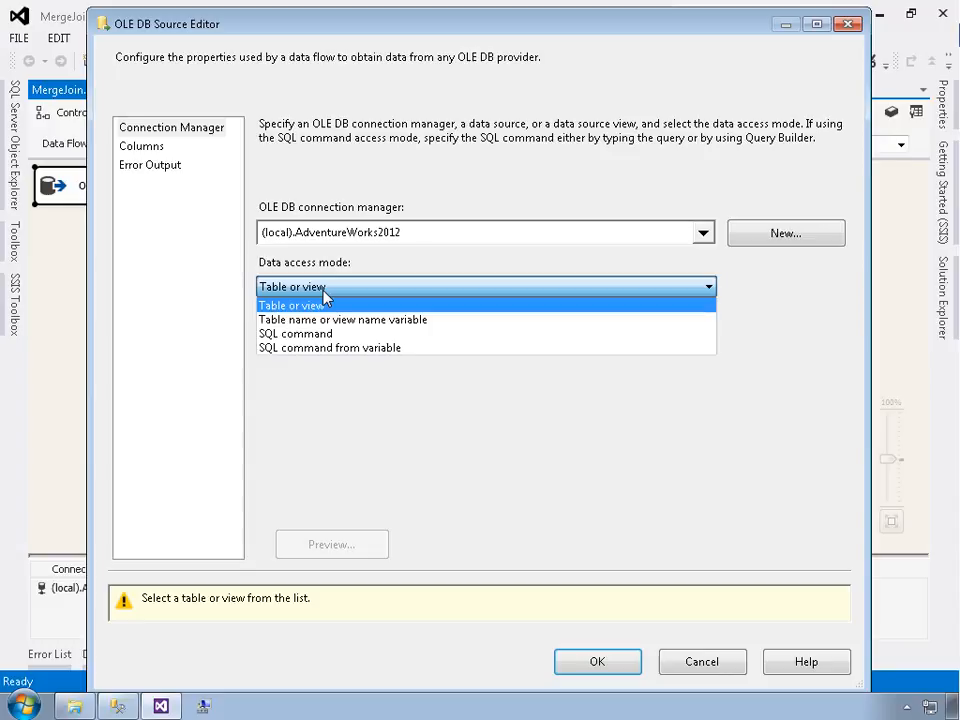
pyautogui.click(298, 334)
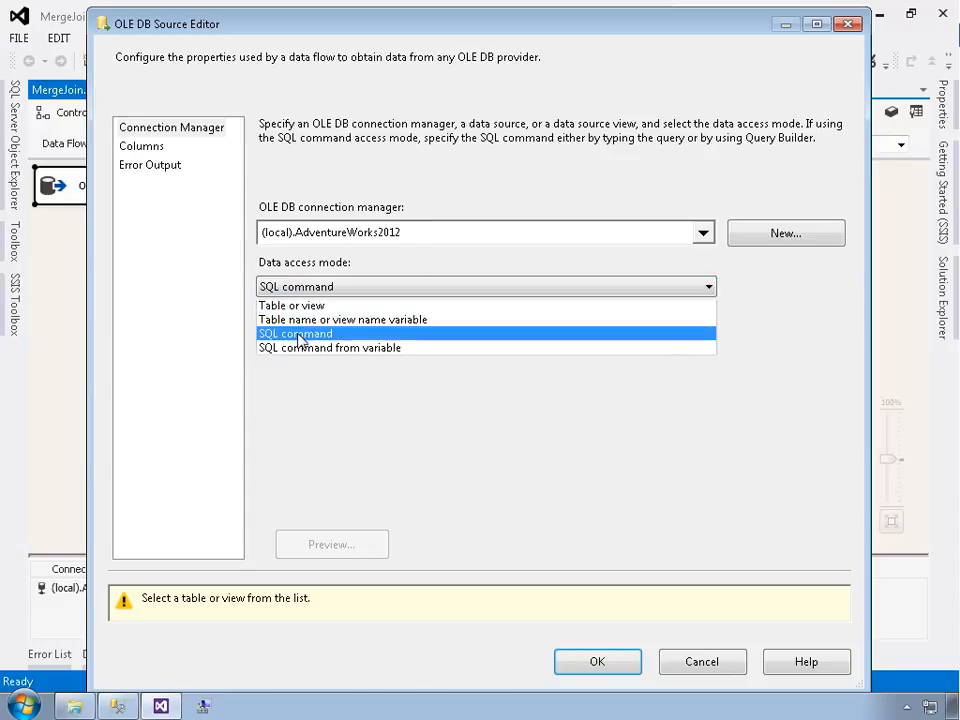
pyautogui.click(298, 334)
pyautogui.click(313, 361)
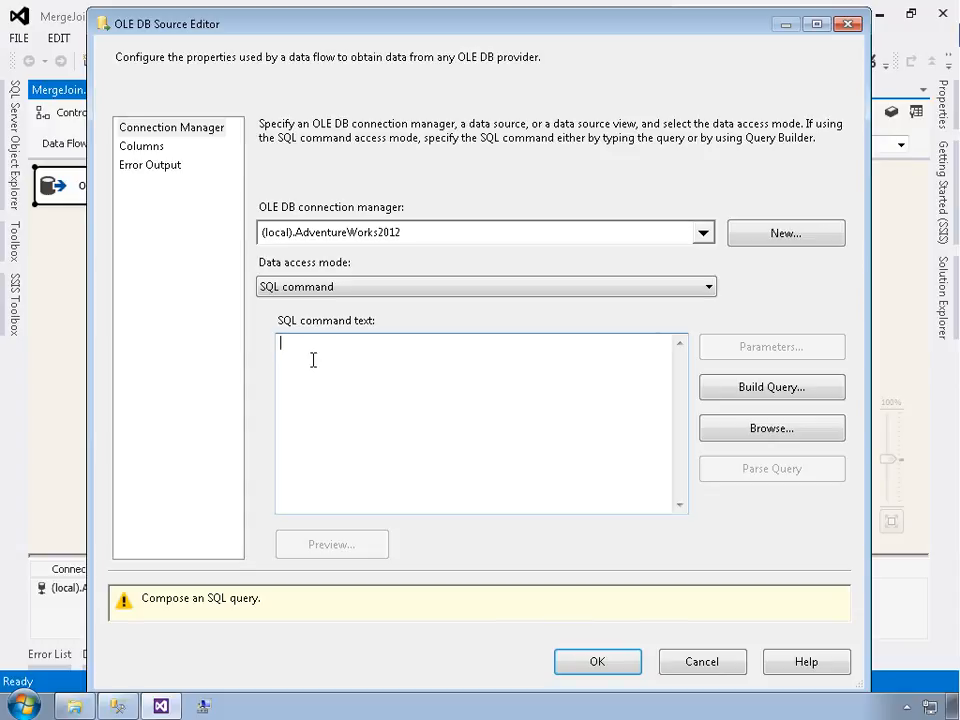
# Copy the Product table data query from the ProductCategories.sql script
pyautogui.hotkey('alt', 'Tab')
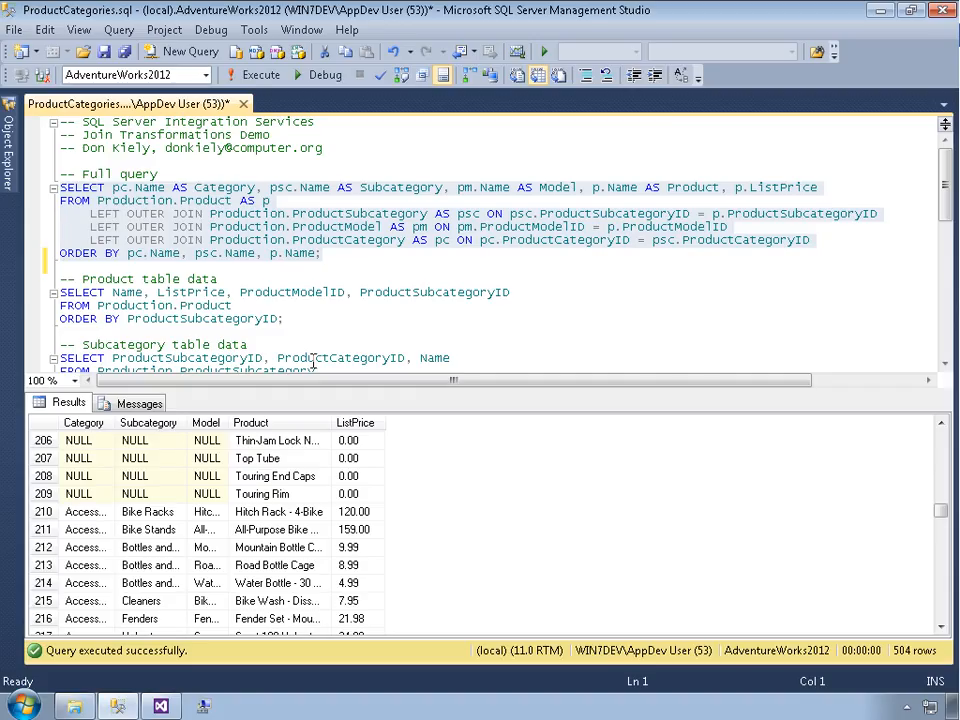
pyautogui.press('Down')
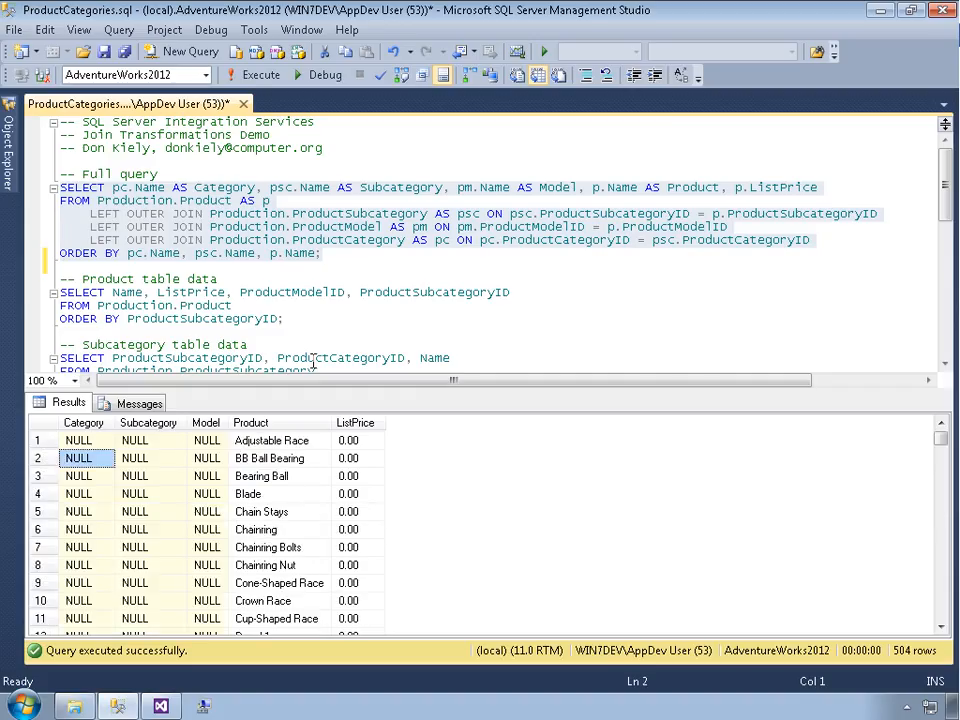
pyautogui.hotkey('ctrl', 'r')
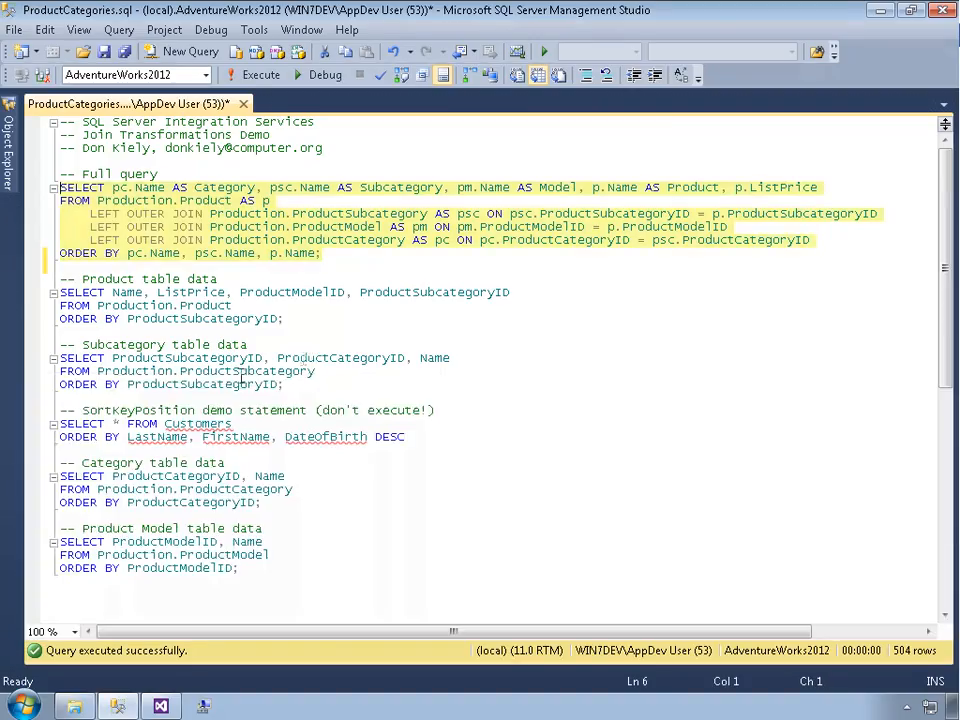
pyautogui.click(63, 298)
pyautogui.hotkey('shift', 'Down')
pyautogui.hotkey('shift', 'Down')
pyautogui.hotkey('shift', 'Down')
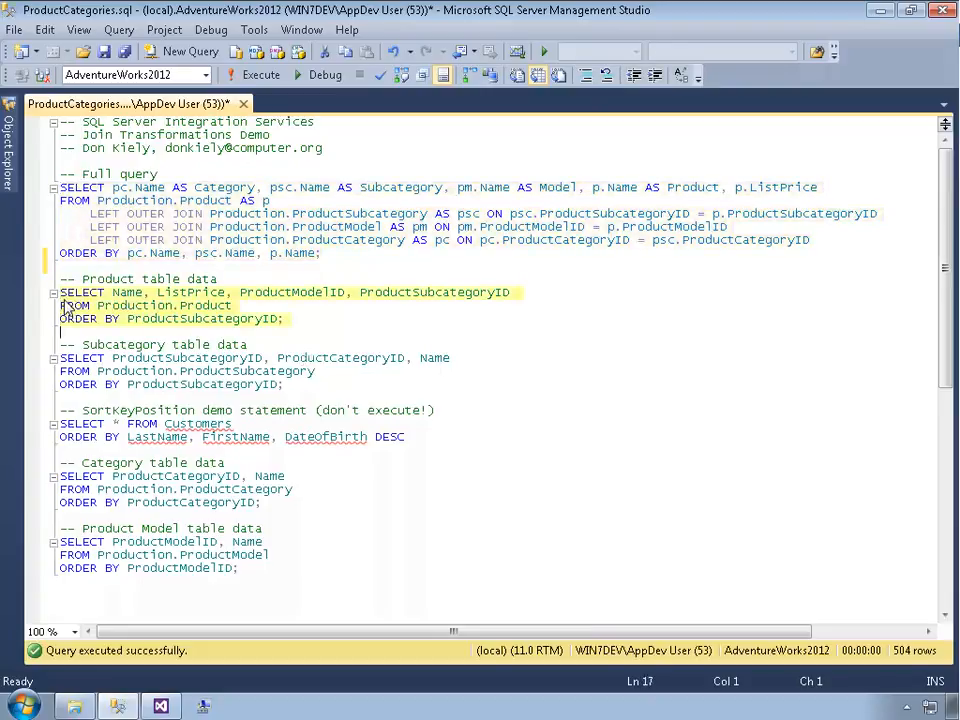
pyautogui.press('Up')
pyautogui.hotkey('shift', 'Down')
pyautogui.hotkey('shift', 'Down')
pyautogui.hotkey('shift', 'Down')
pyautogui.hotkey('ctrl', 'c')
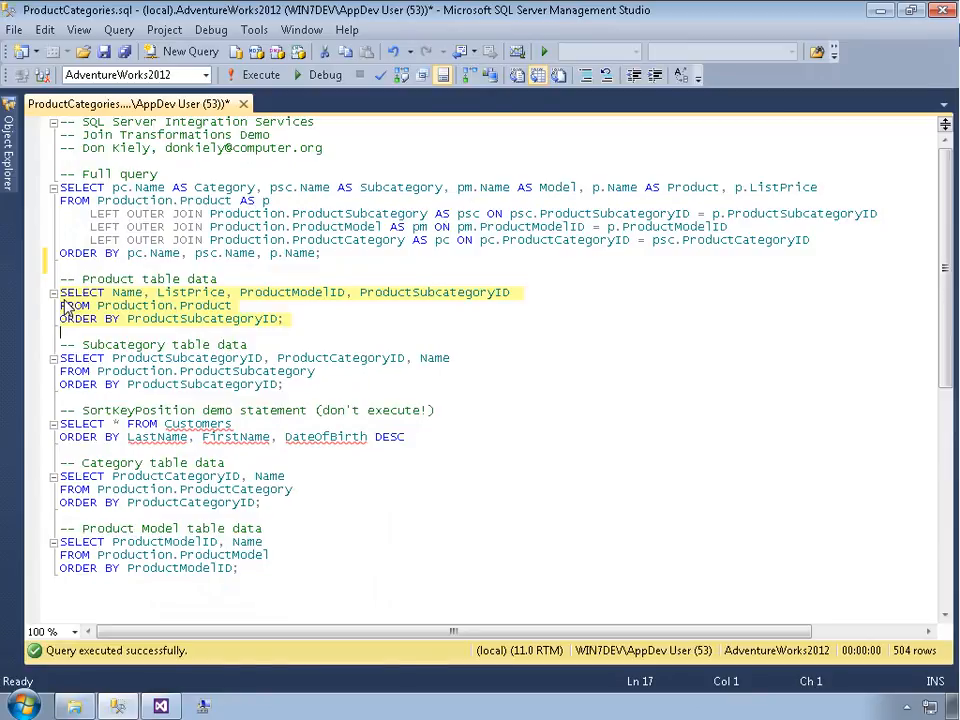
pyautogui.hotkey('alt', 'Tab')
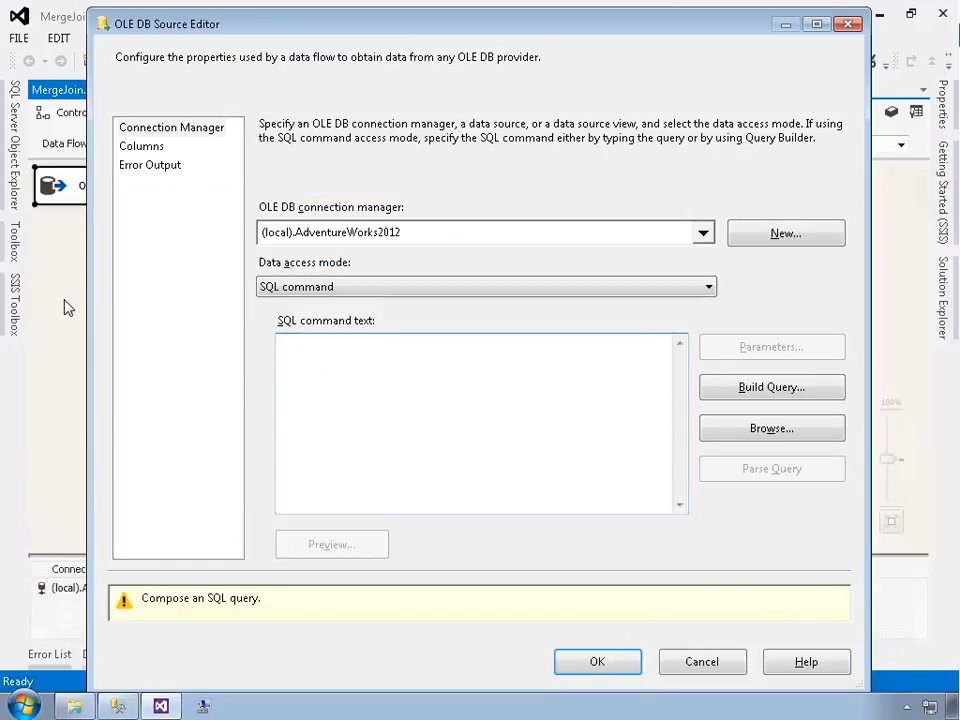
# Paste the product query as the source's SQL command text and preview the query results
pyautogui.hotkey('ctrl', 'v')
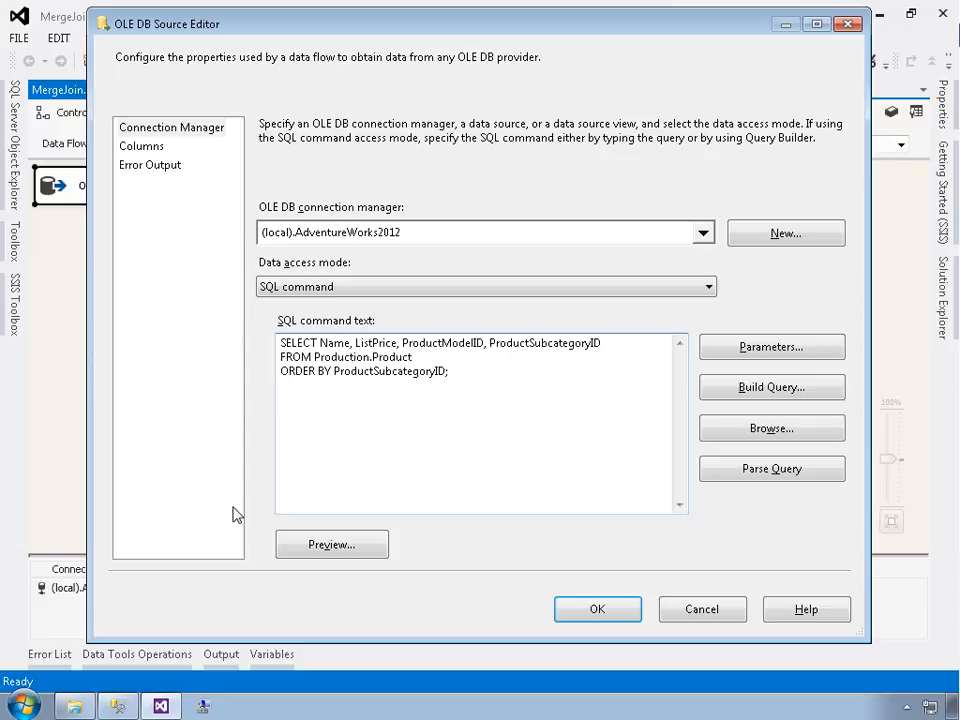
pyautogui.click(330, 546)
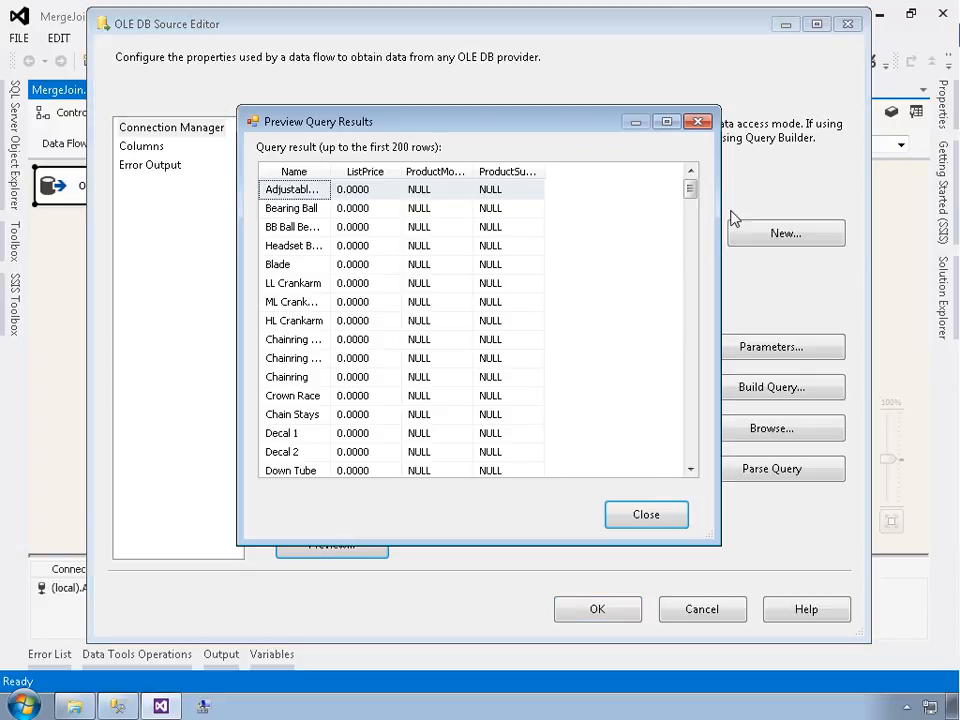
pyautogui.moveTo(689, 193); pyautogui.dragTo(664, 159)
pyautogui.click(643, 523)
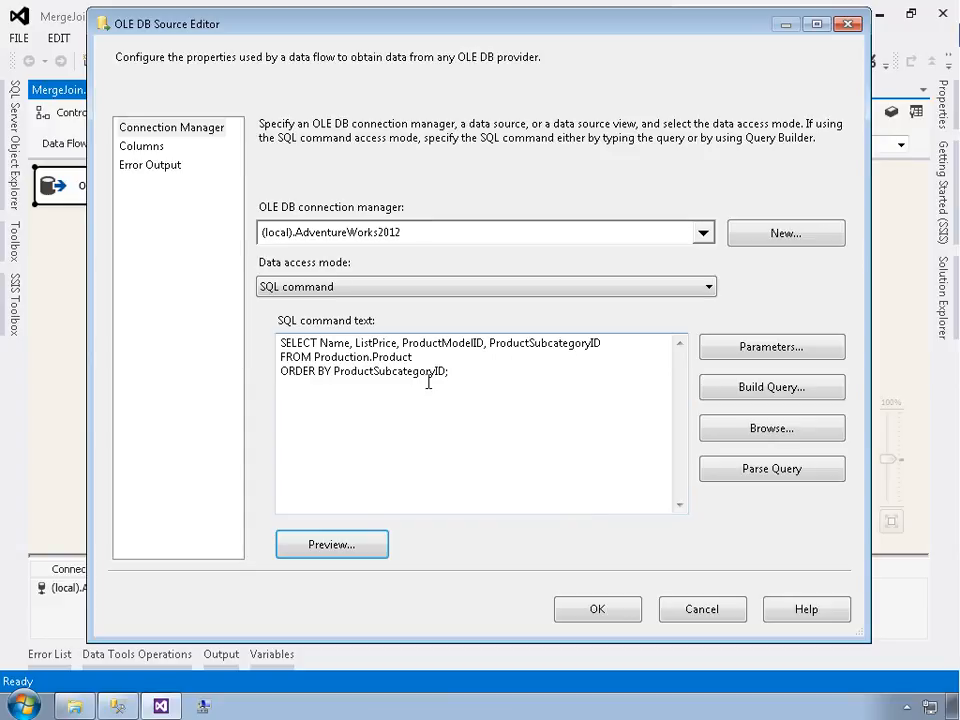
# Review the source's output column mappings and confirm the editor
pyautogui.click(140, 152)
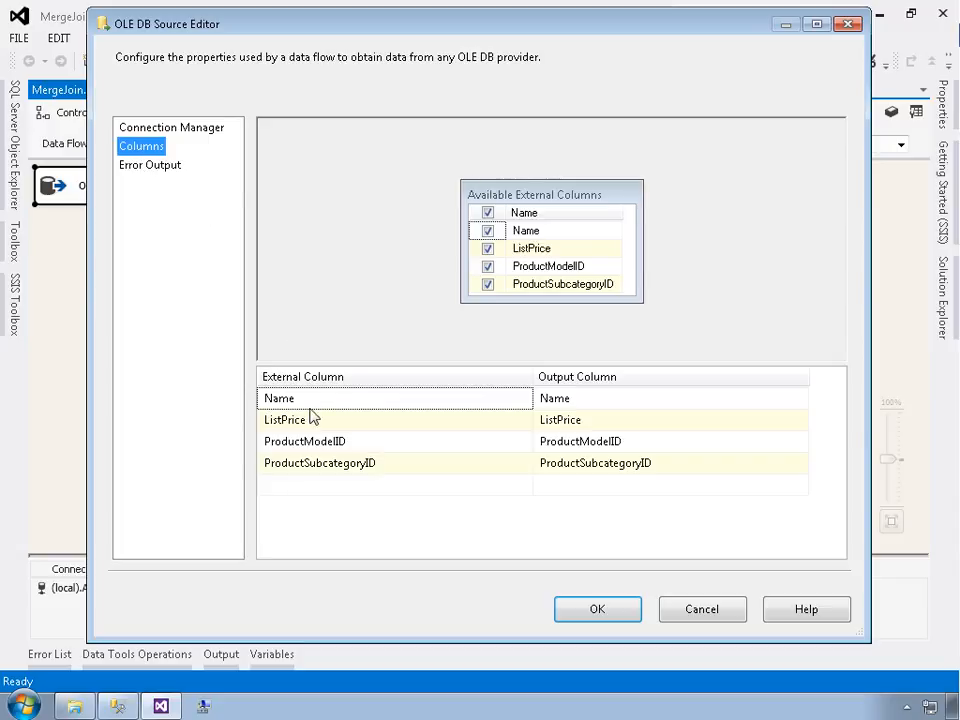
pyautogui.click(553, 464)
pyautogui.click(559, 440)
pyautogui.press('Up')
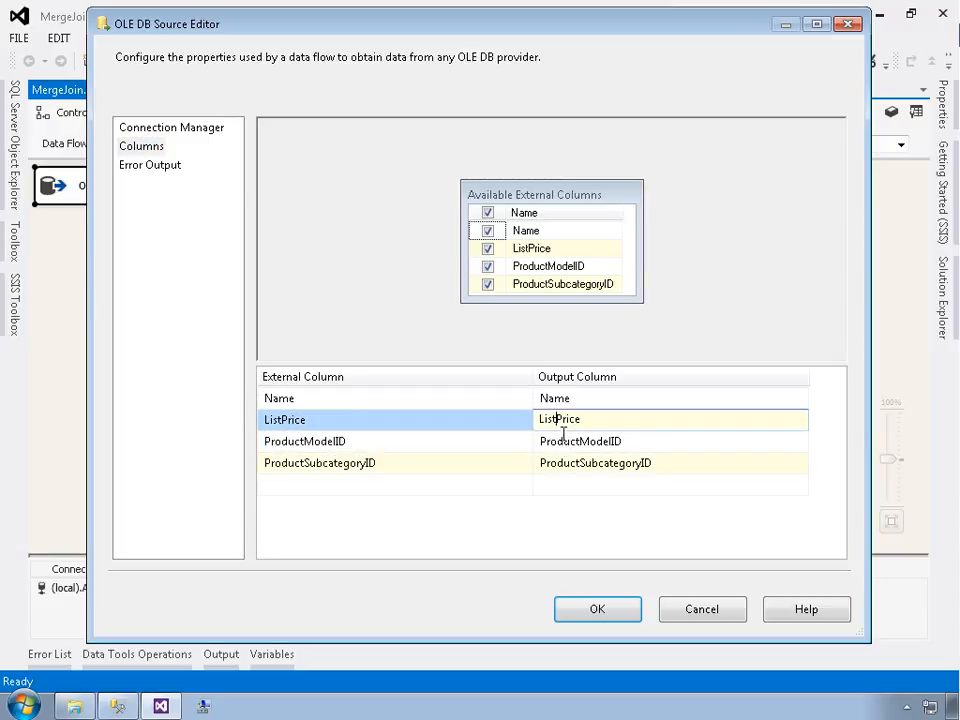
pyautogui.press('Escape')
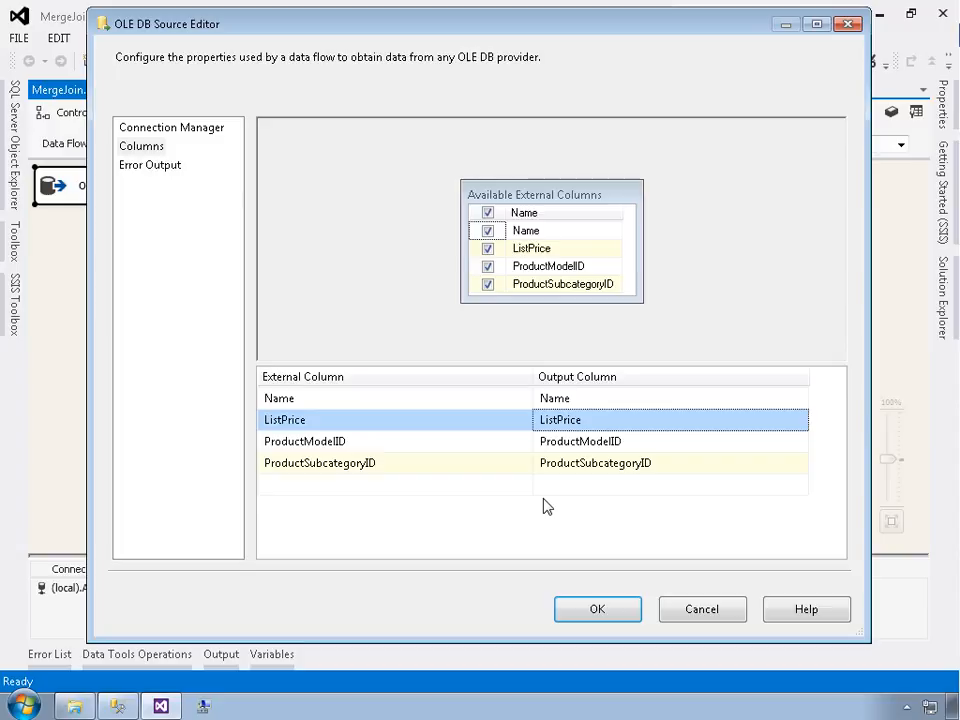
pyautogui.click(592, 612)
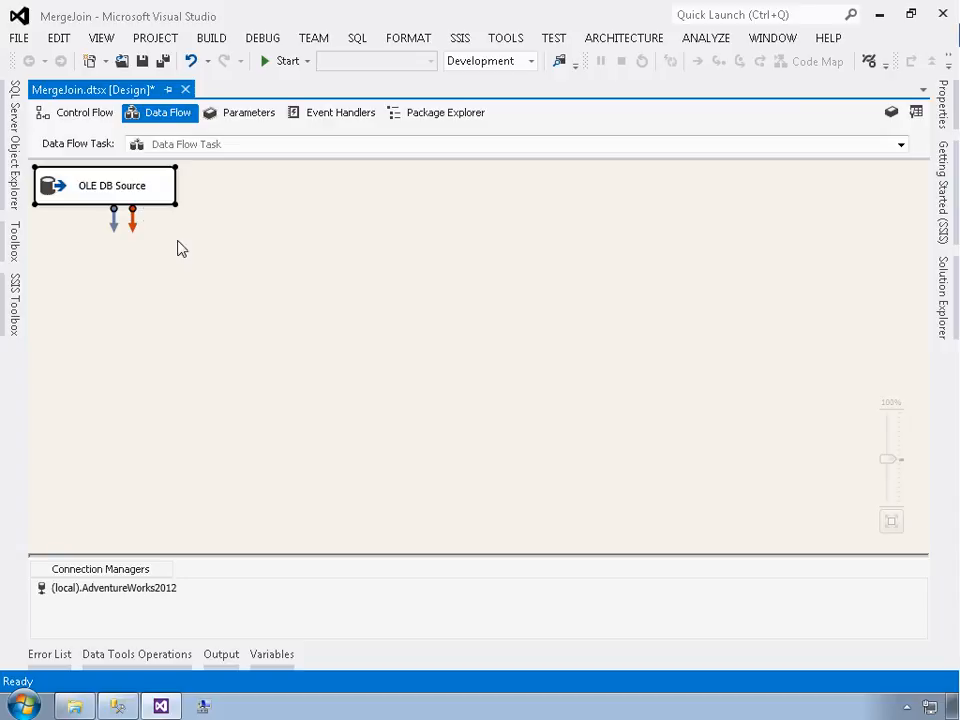
# Rename the OLE DB Source to Product Data Source
pyautogui.click(118, 192)
pyautogui.click(115, 192)
pyautogui.moveTo(116, 192); pyautogui.dragTo(80, 190)
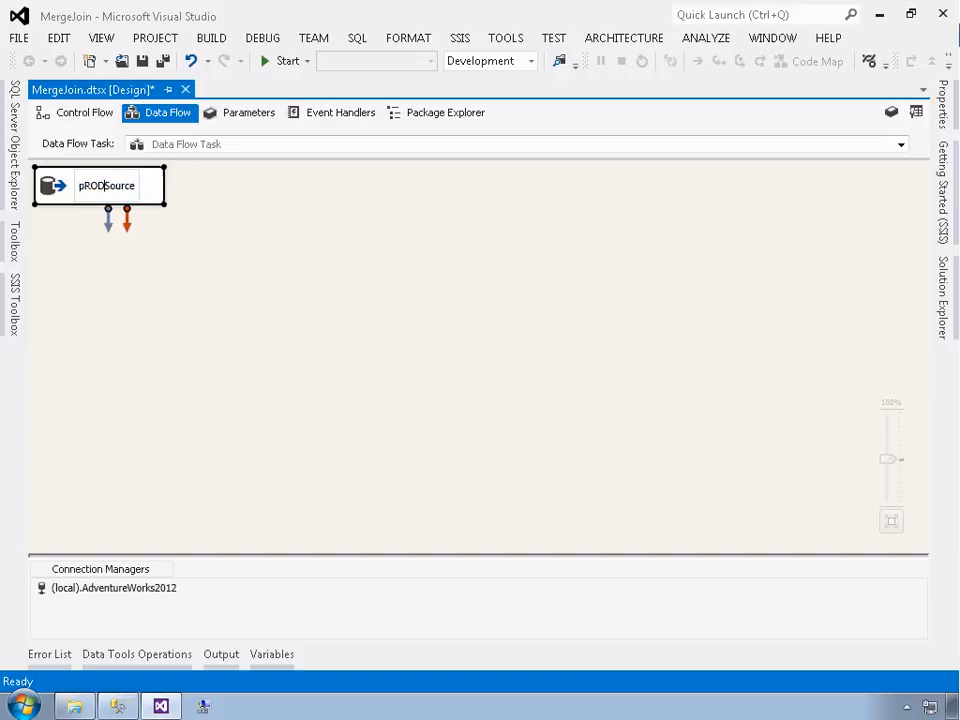
pyautogui.press('BackSpace')
pyautogui.press('Return')
pyautogui.write('Product')
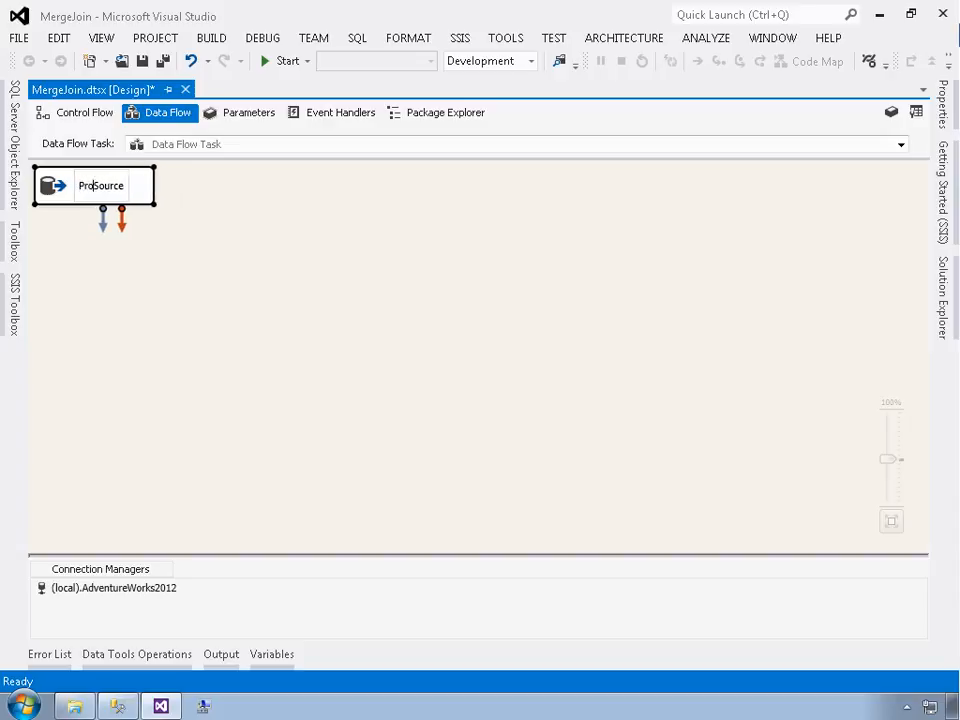
pyautogui.write(' Data')
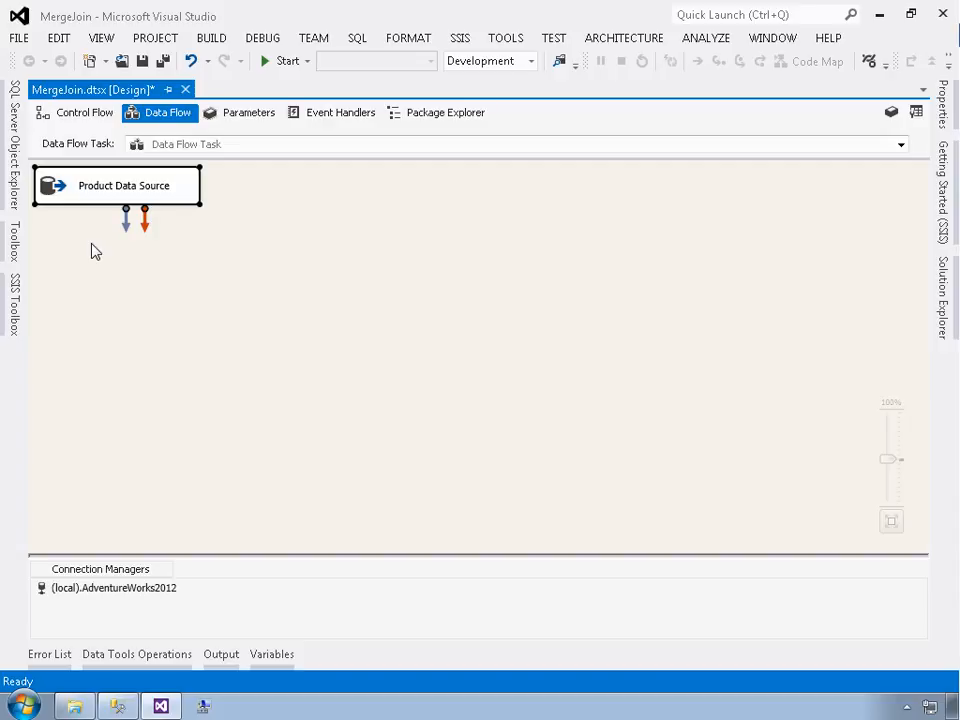
# Add a second OLE DB Source to the data flow and name it Subcategory Data Source
pyautogui.click(12, 305)
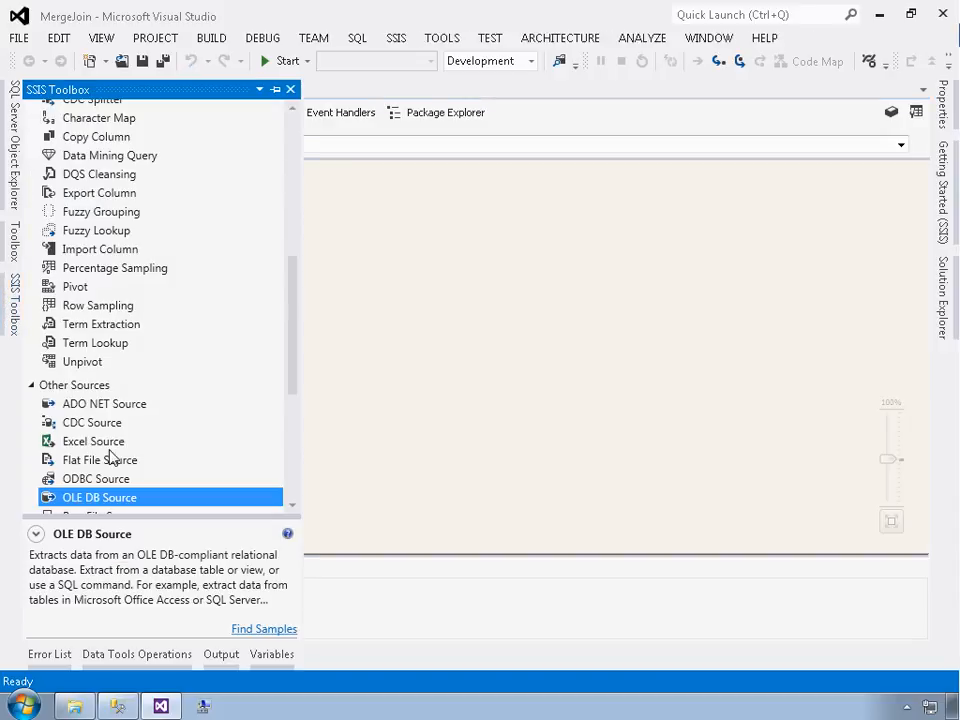
pyautogui.moveTo(117, 499); pyautogui.dragTo(276, 211)
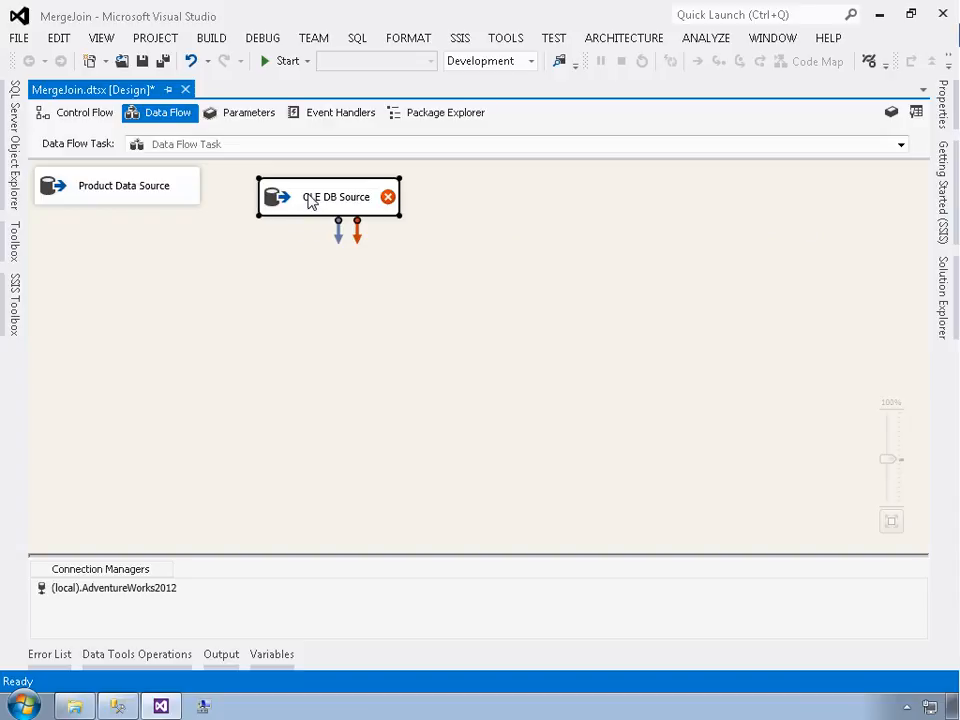
pyautogui.click(311, 201)
pyautogui.write('S')
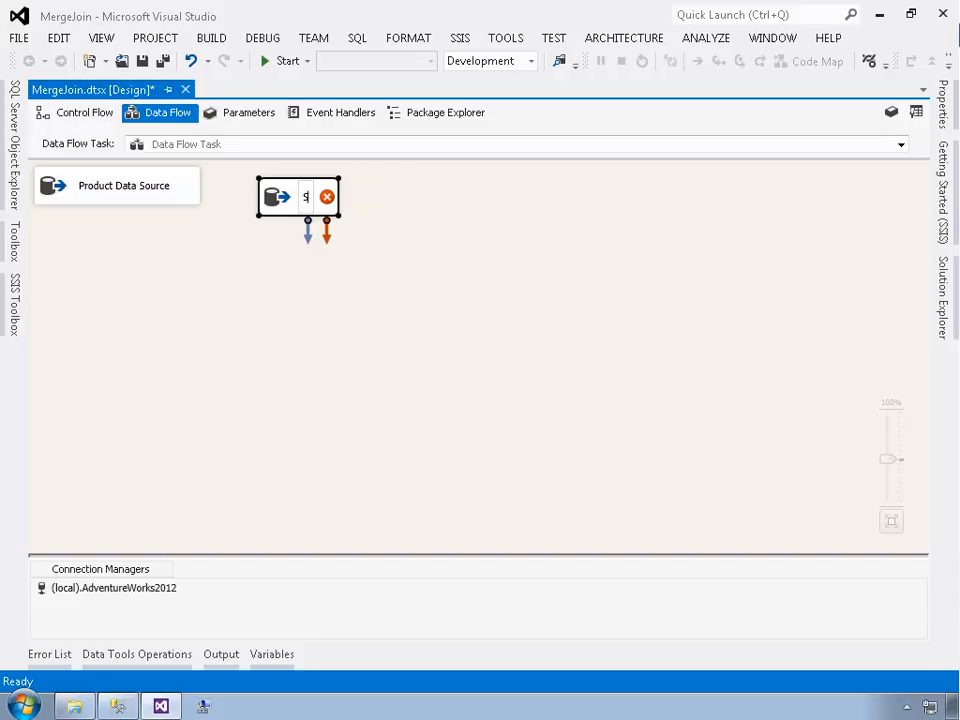
pyautogui.write('ubcategor')
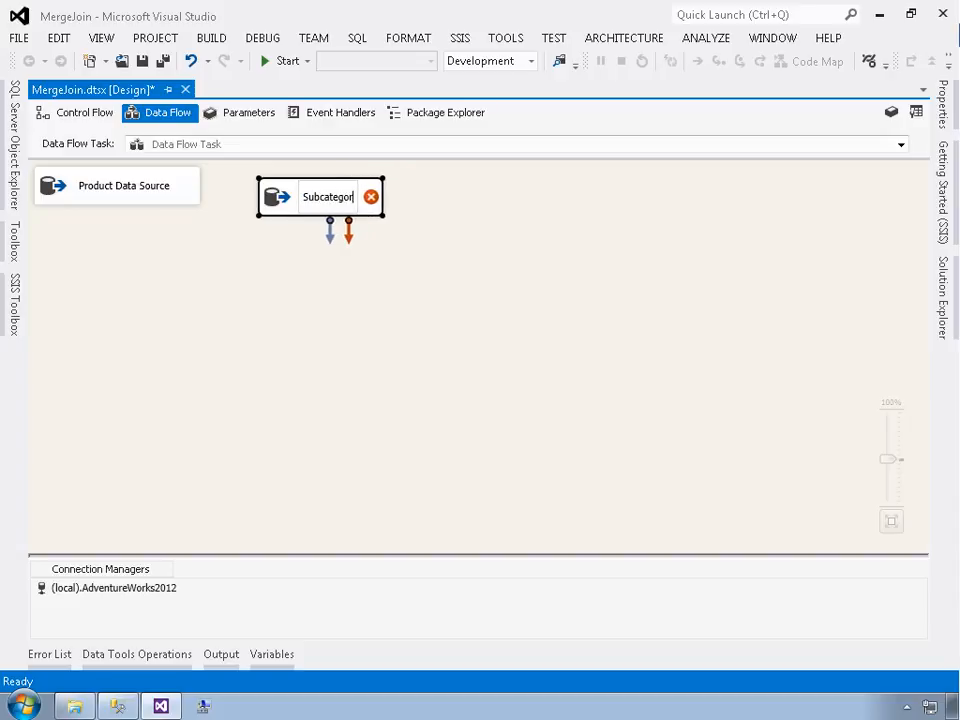
pyautogui.write('y Data Source')
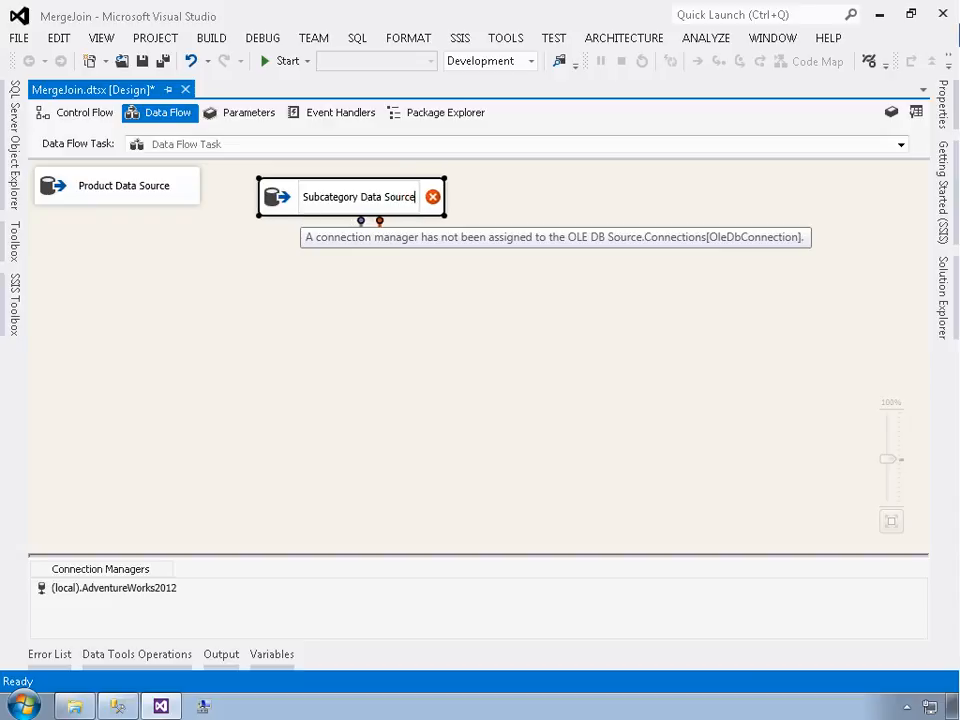
pyautogui.press('Return')
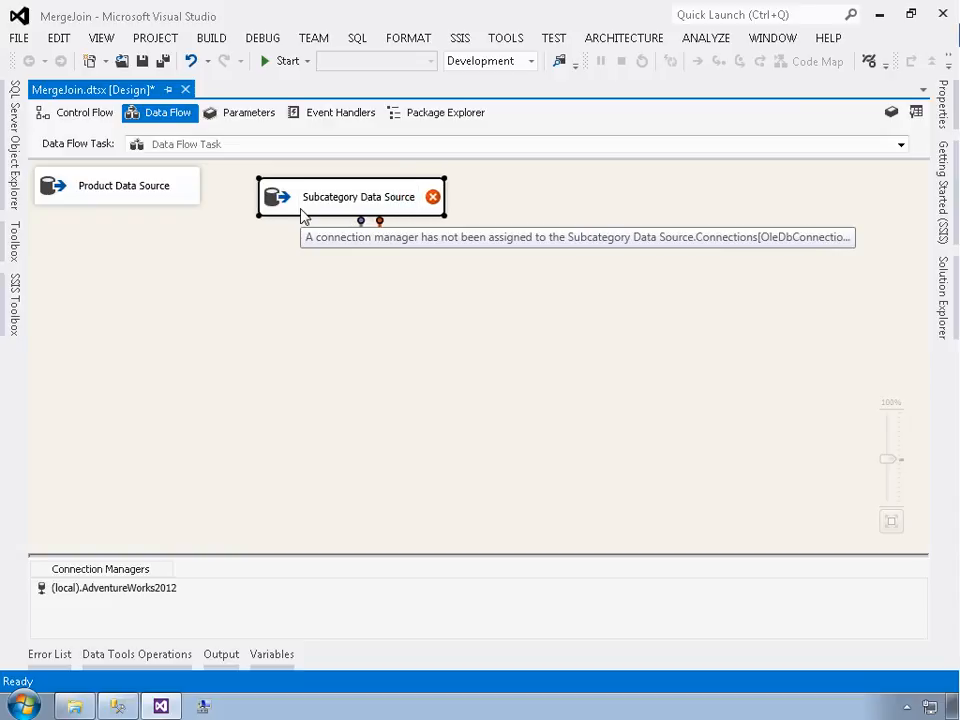
# Set the Subcategory Data Source to SQL command mode and paste the Subcategory table data query as its command text
pyautogui.doubleClick(303, 218)
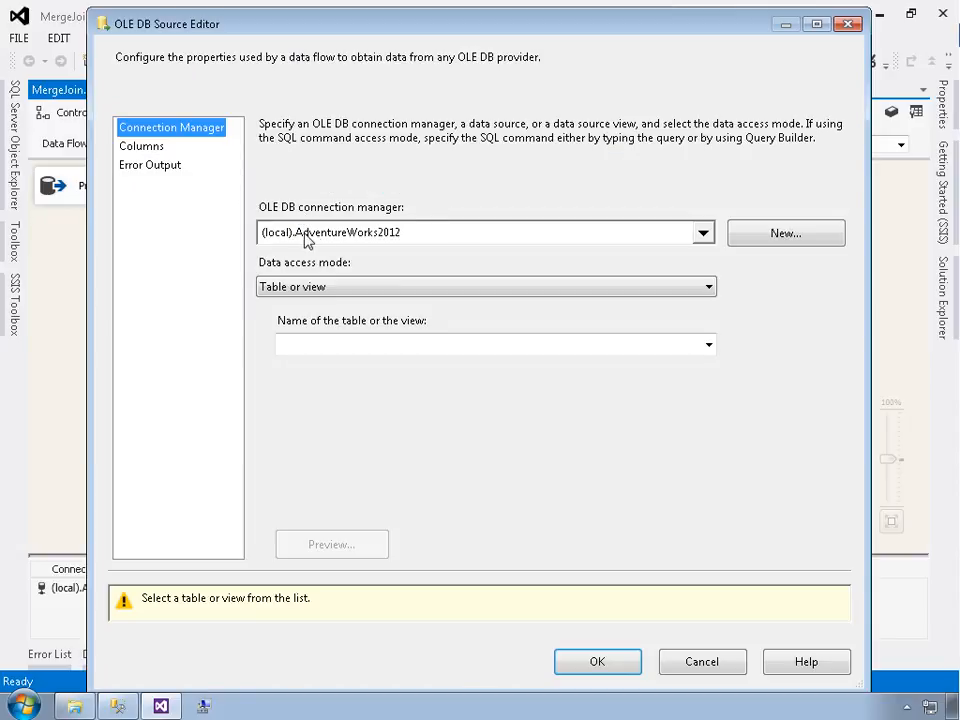
pyautogui.click(358, 288)
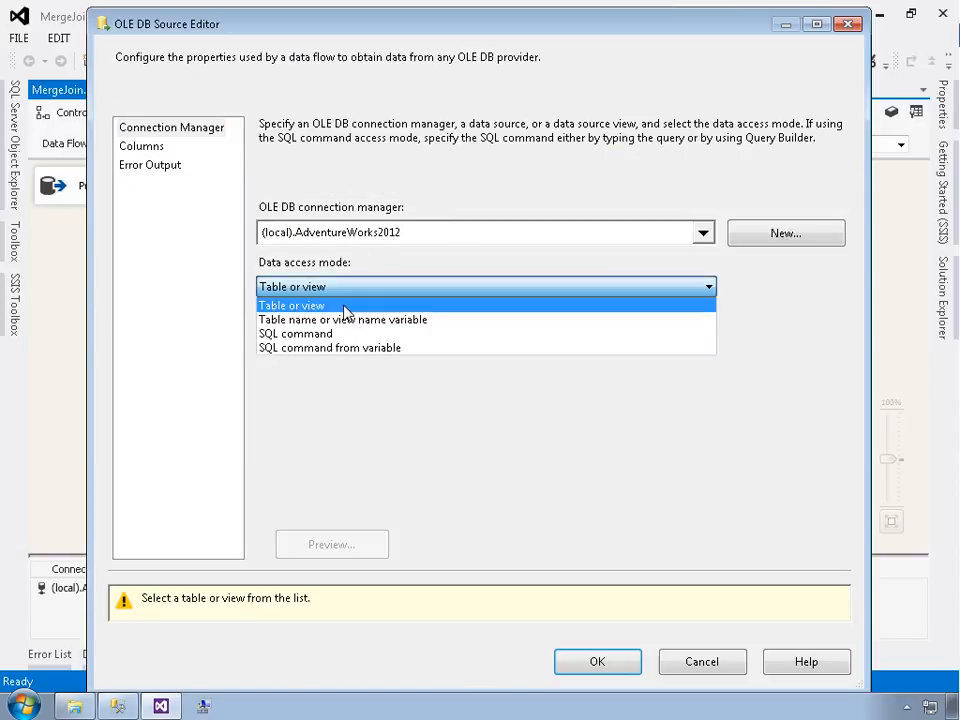
pyautogui.click(332, 333)
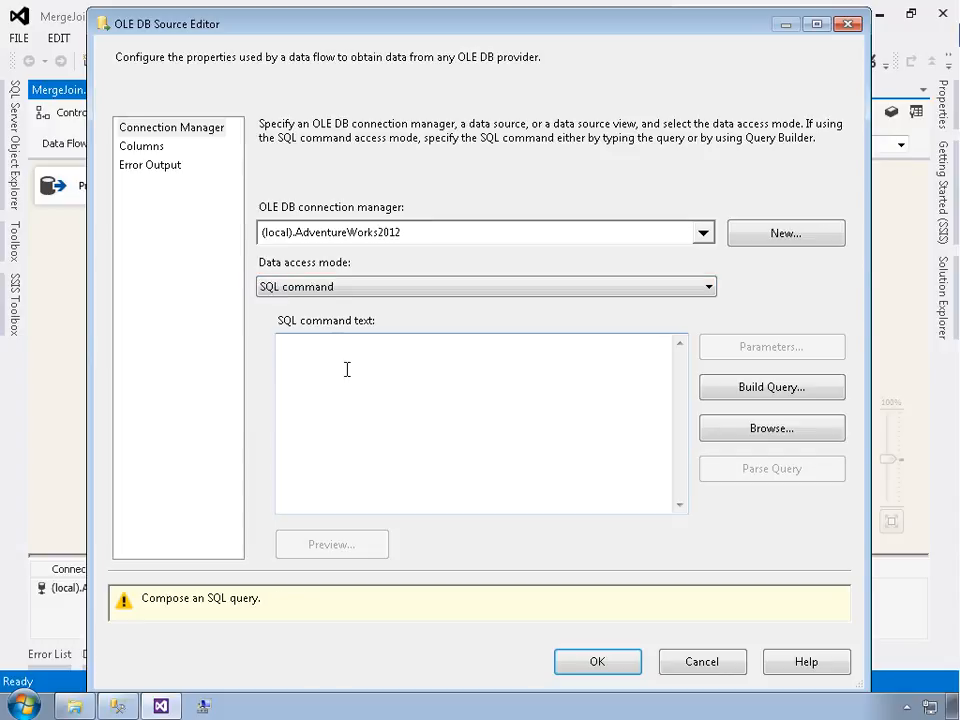
pyautogui.hotkey('alt', 'Tab')
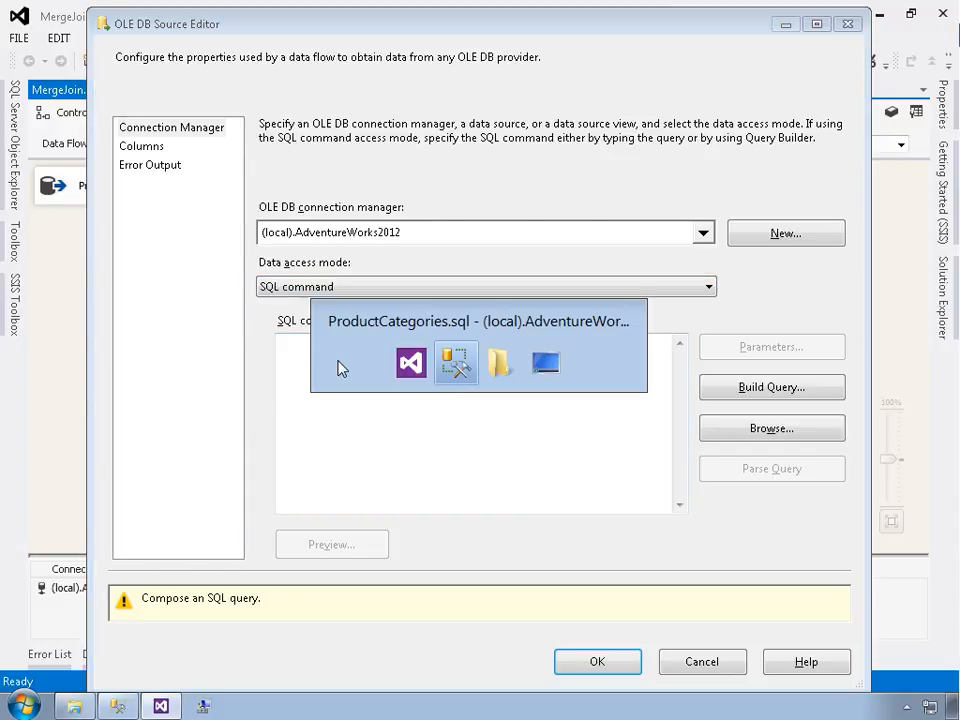
pyautogui.moveTo(293, 393); pyautogui.dragTo(35, 361)
pyautogui.hotkey('ctrl', 'c')
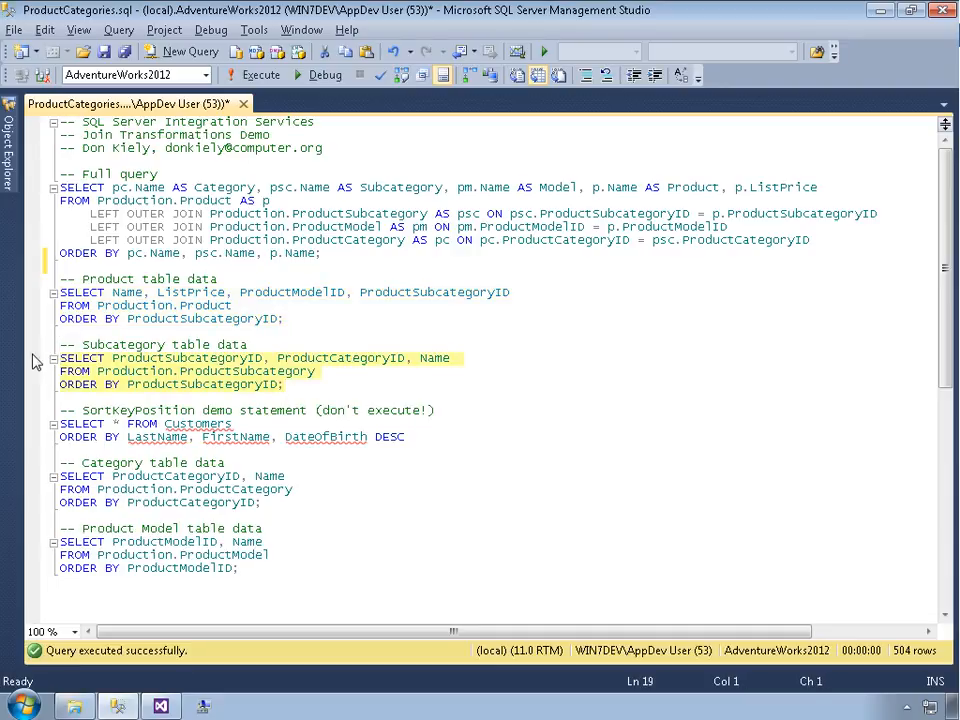
pyautogui.hotkey('alt', 'Tab')
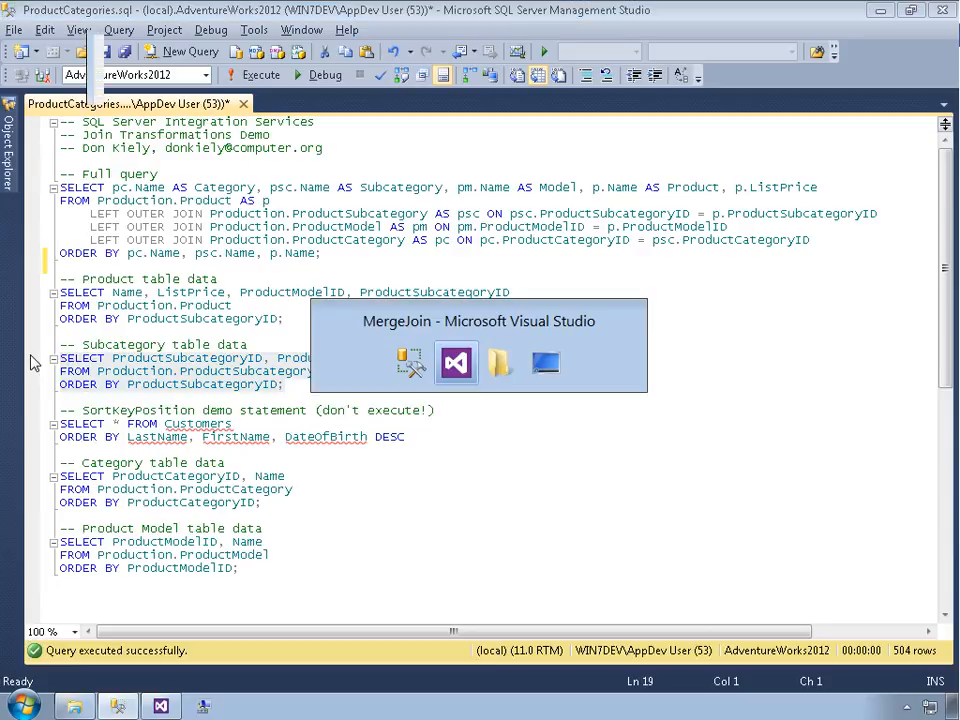
pyautogui.hotkey('ctrl', 'v')
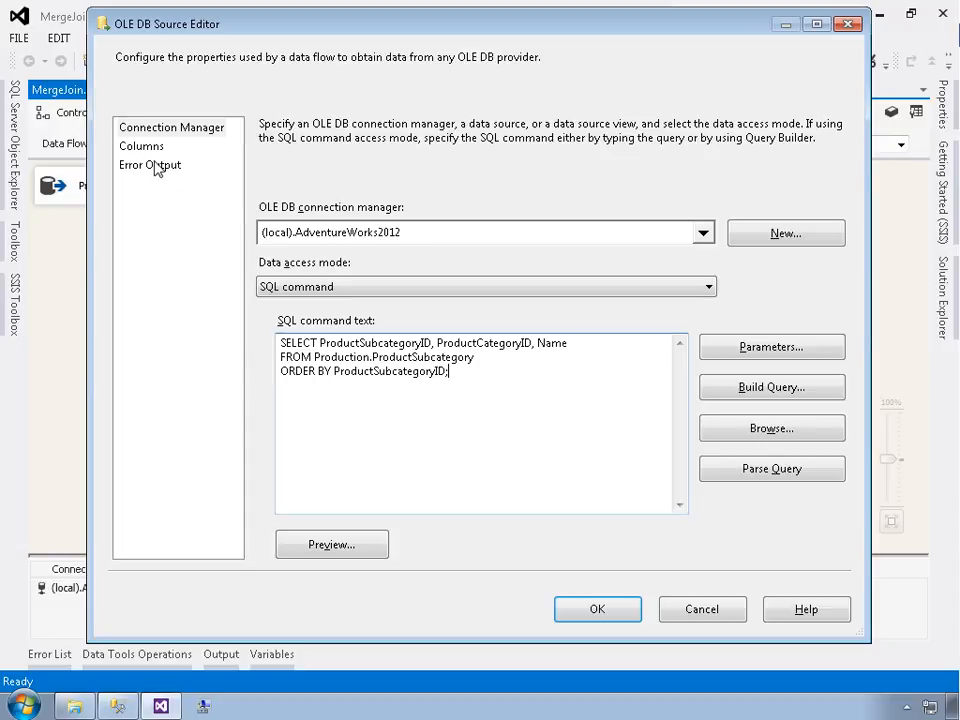
# Rename the subcategory source's Name output column to Subcategory and confirm the editor
pyautogui.click(146, 149)
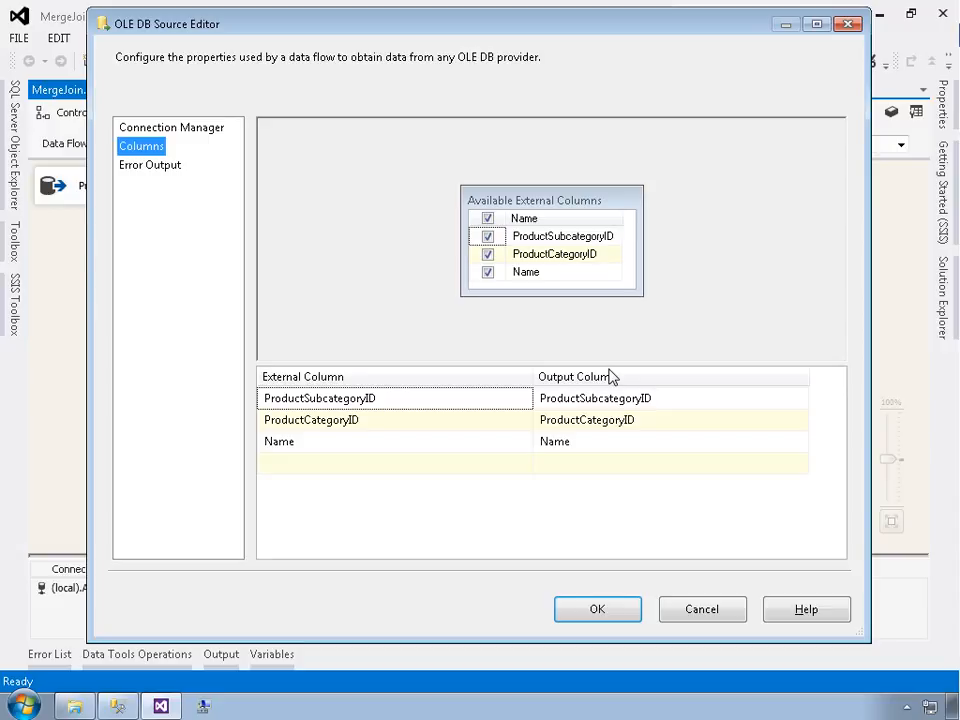
pyautogui.click(588, 445)
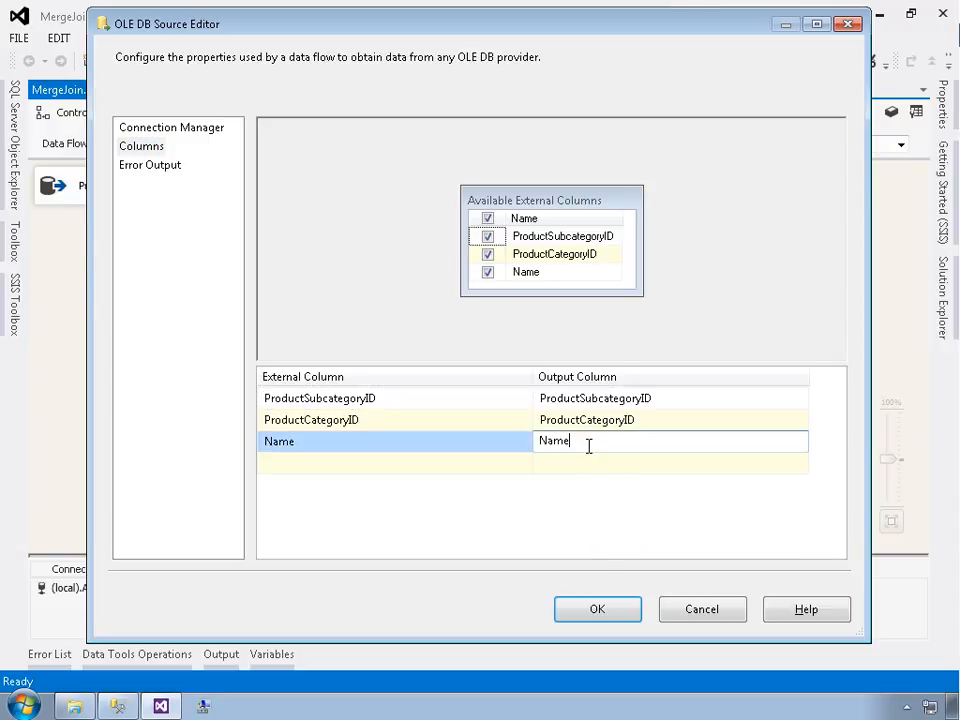
pyautogui.moveTo(578, 444); pyautogui.dragTo(531, 444)
pyautogui.write('Subcategory')
pyautogui.press('Return')
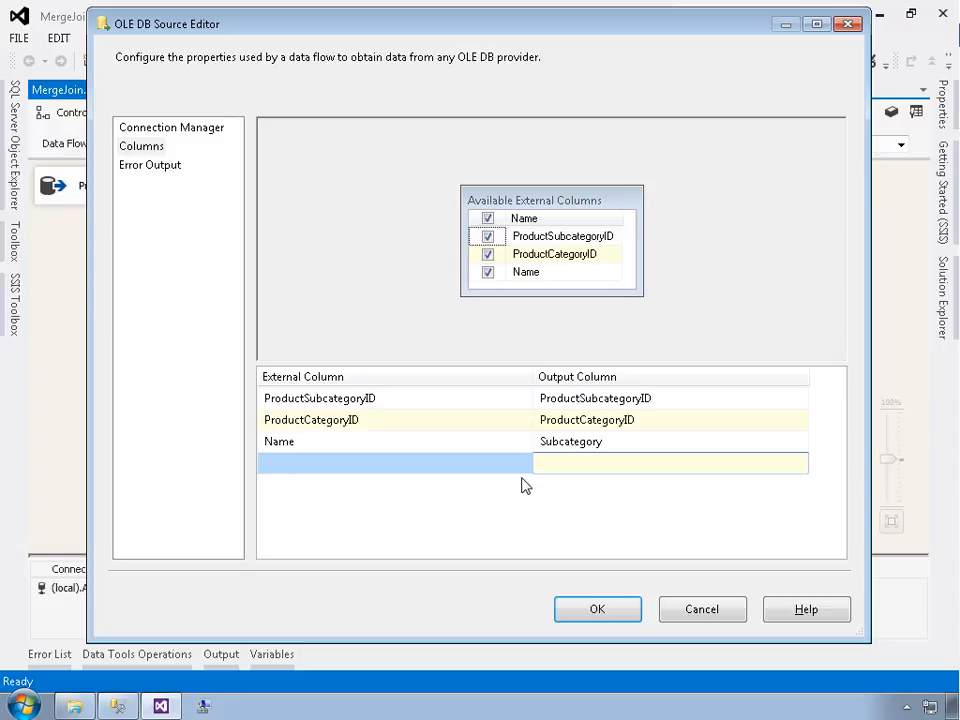
pyautogui.click(507, 443)
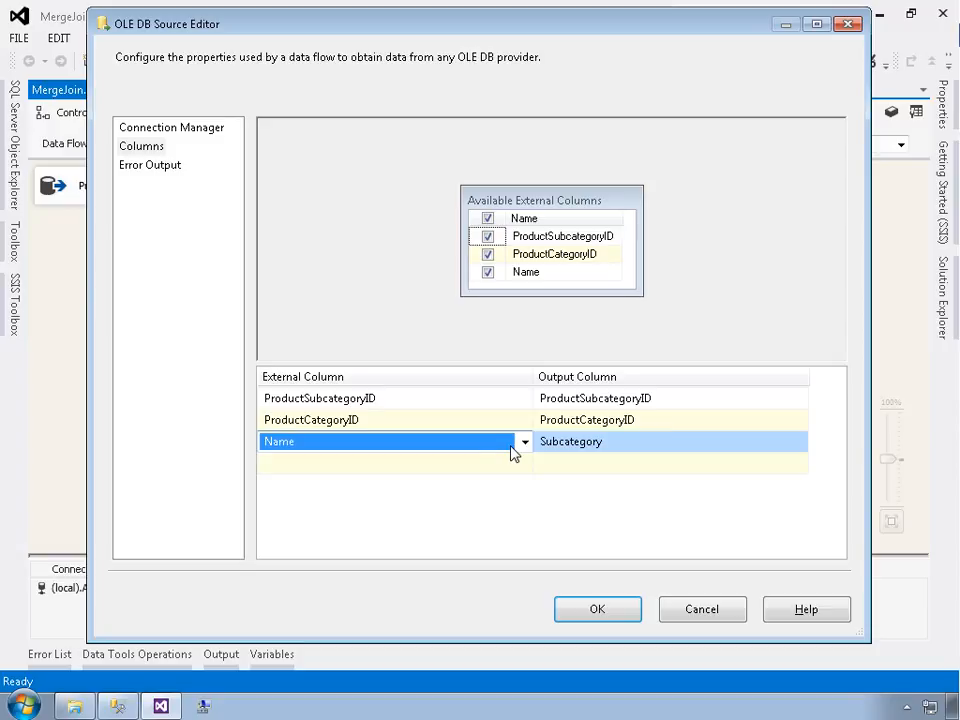
pyautogui.click(590, 610)
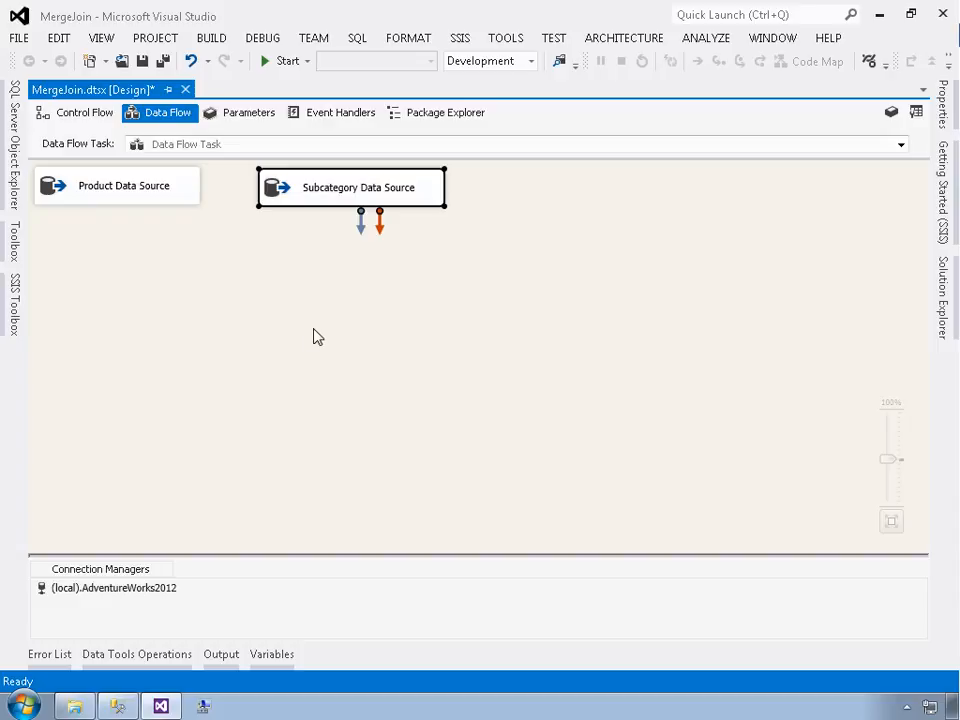
pyautogui.click(310, 338)
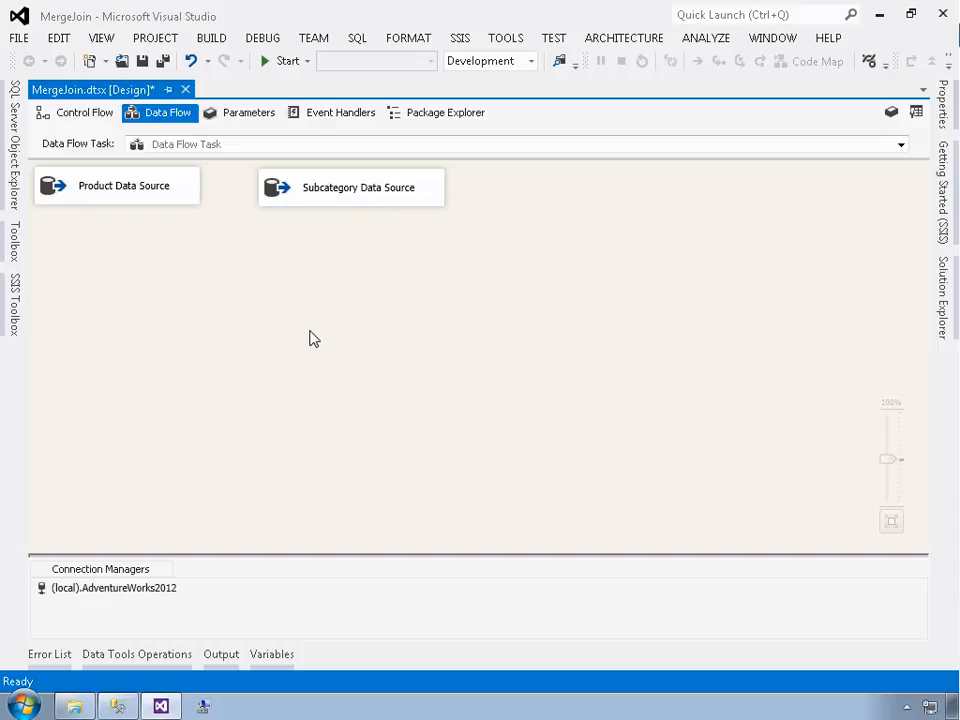
# Add a Merge Join transformation from the SSIS Toolbox to the data flow below the two sources
pyautogui.click(12, 318)
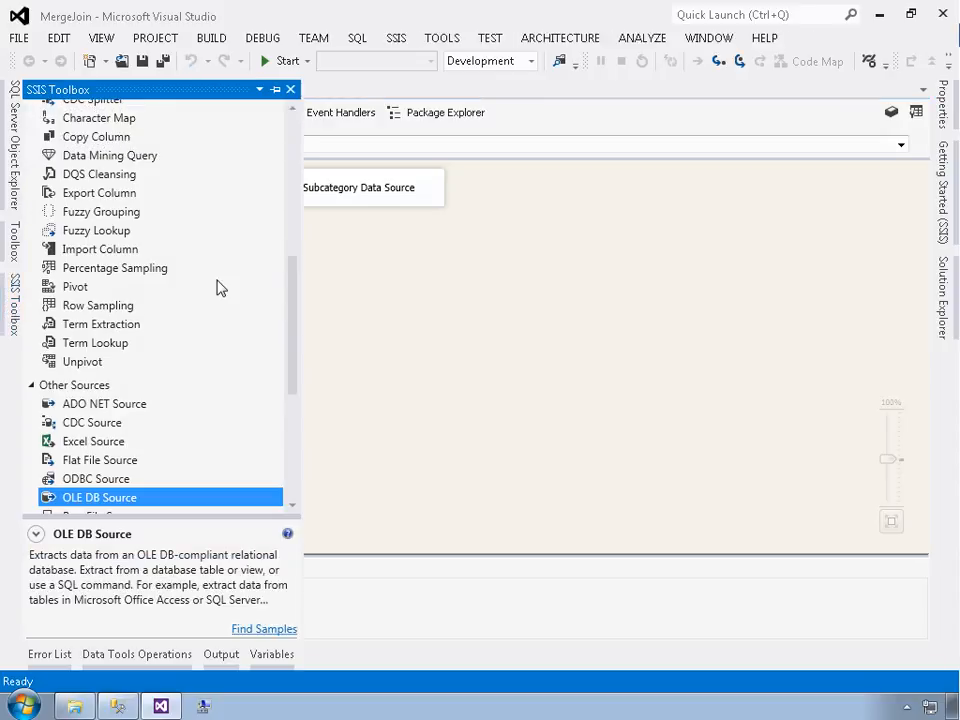
pyautogui.click(296, 210)
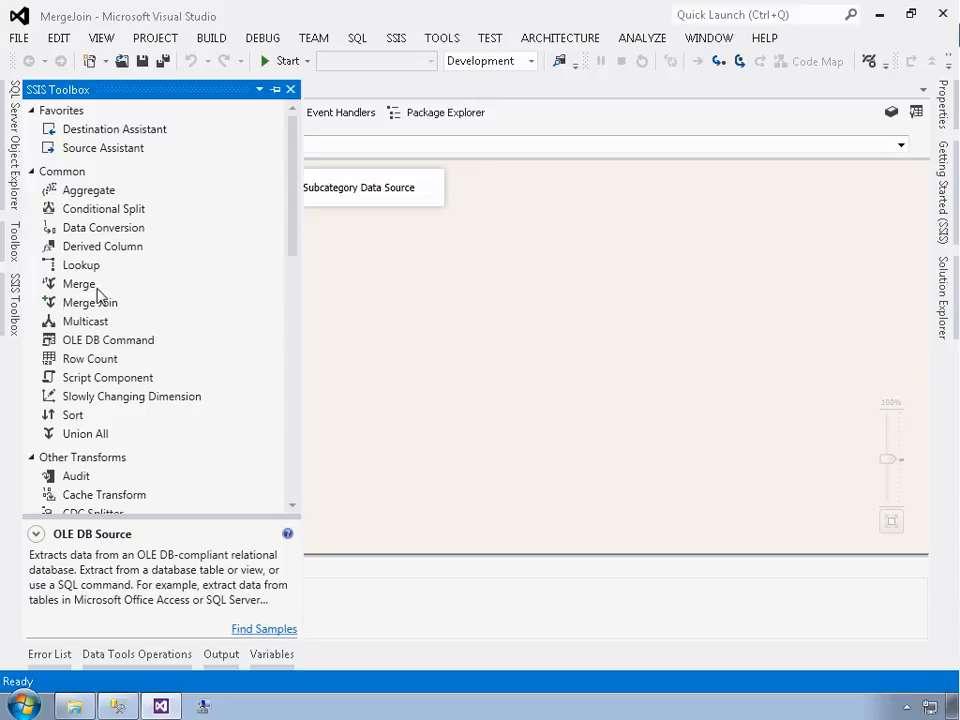
pyautogui.click(64, 306)
pyautogui.moveTo(64, 306); pyautogui.dragTo(178, 289)
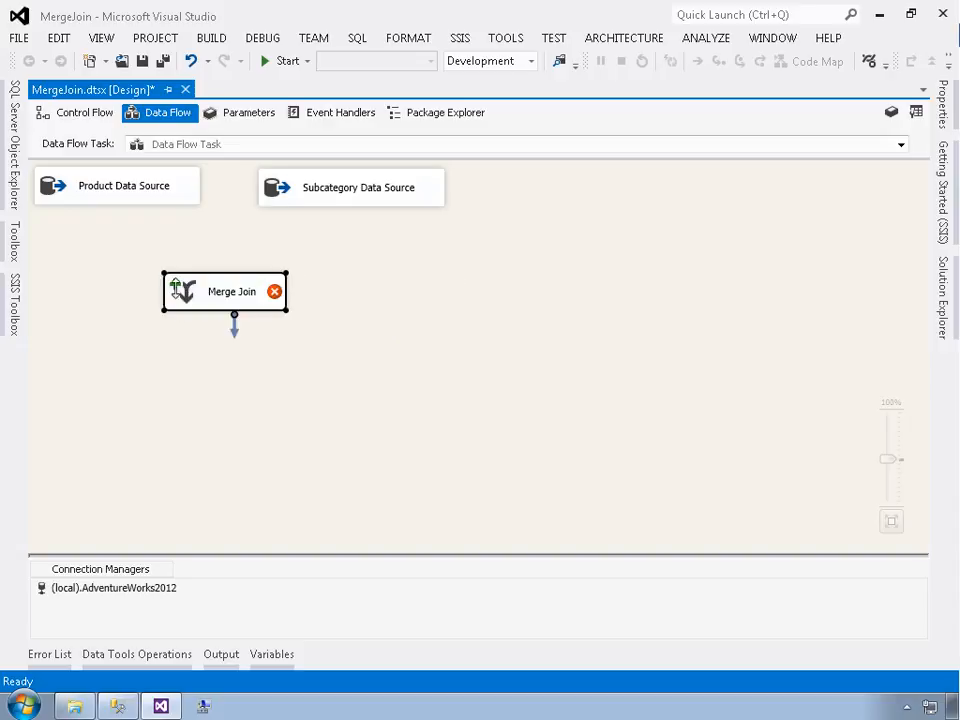
# Connect the Product Data Source to the Merge Join Left Input and the Subcategory Data Source to the Merge Join
pyautogui.click(122, 195)
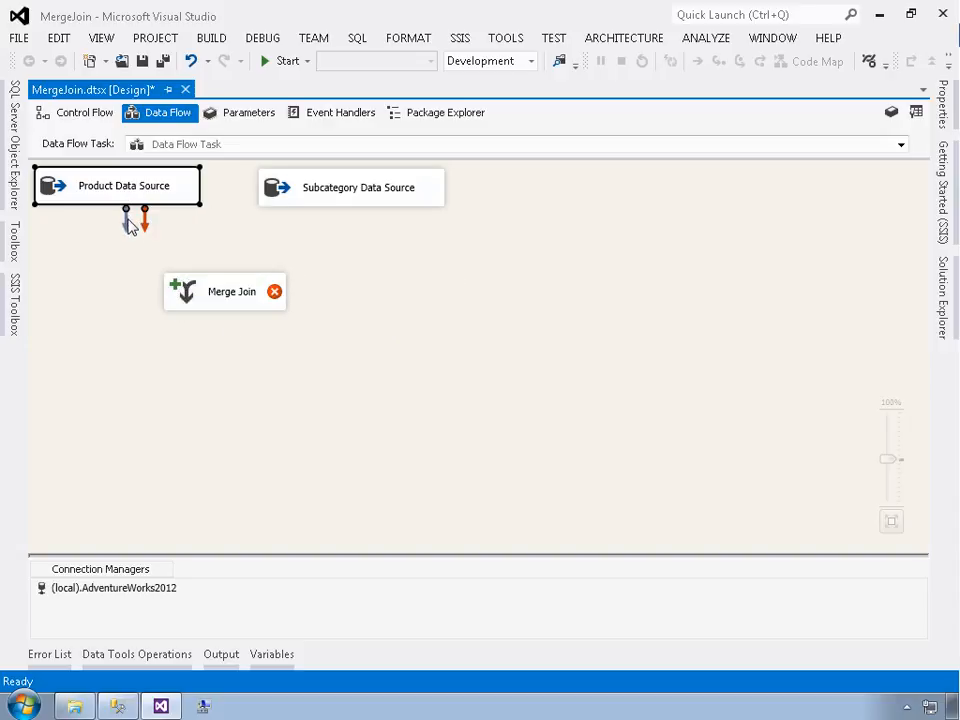
pyautogui.moveTo(128, 219); pyautogui.dragTo(236, 304)
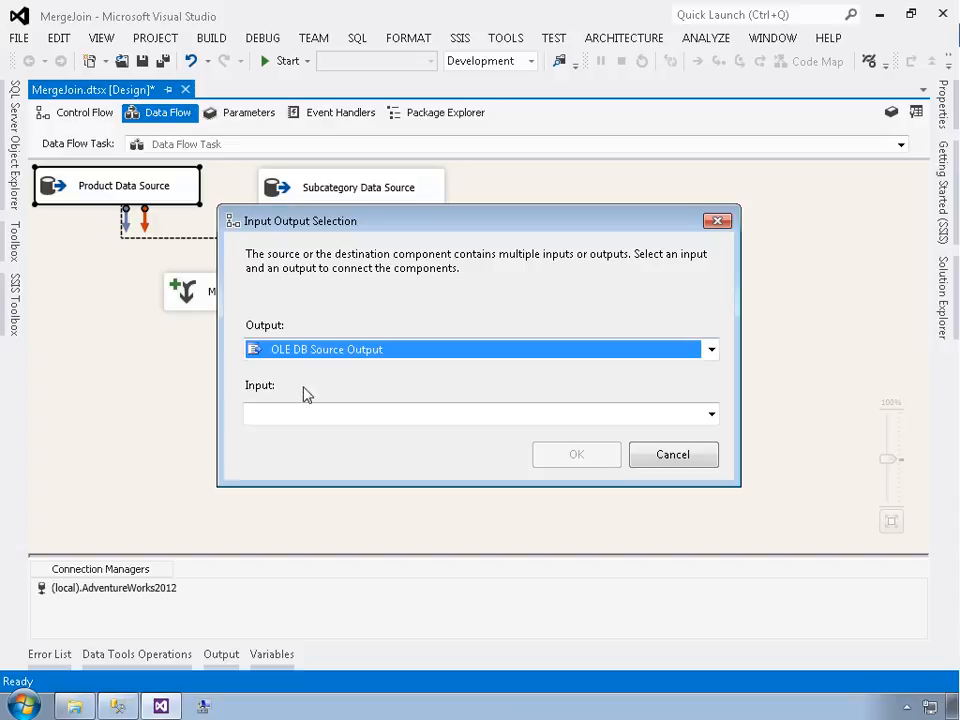
pyautogui.click(323, 419)
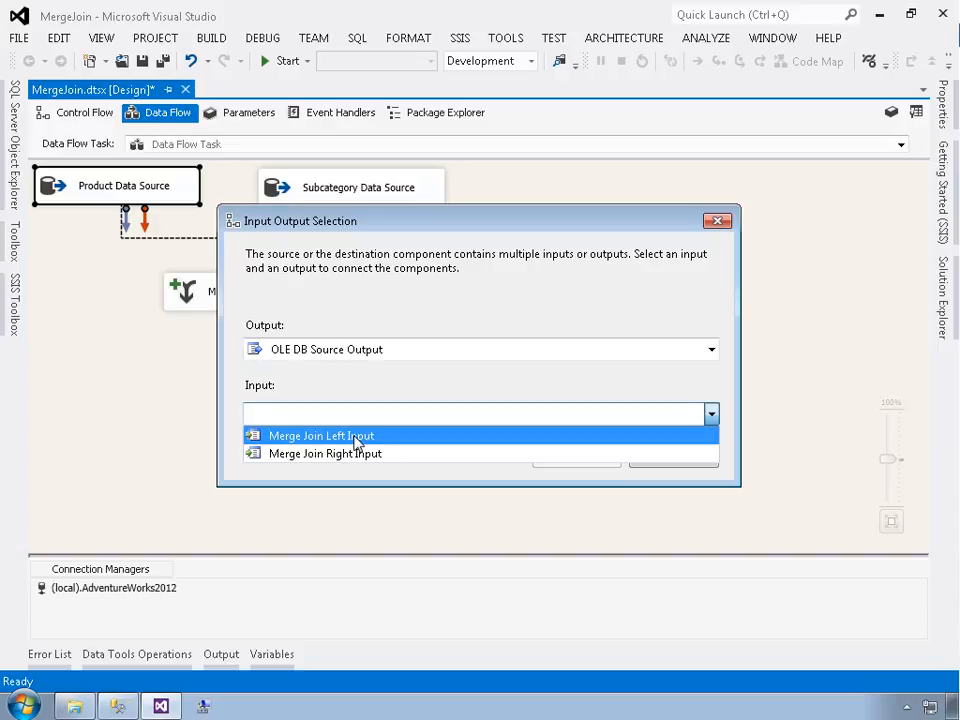
pyautogui.click(356, 437)
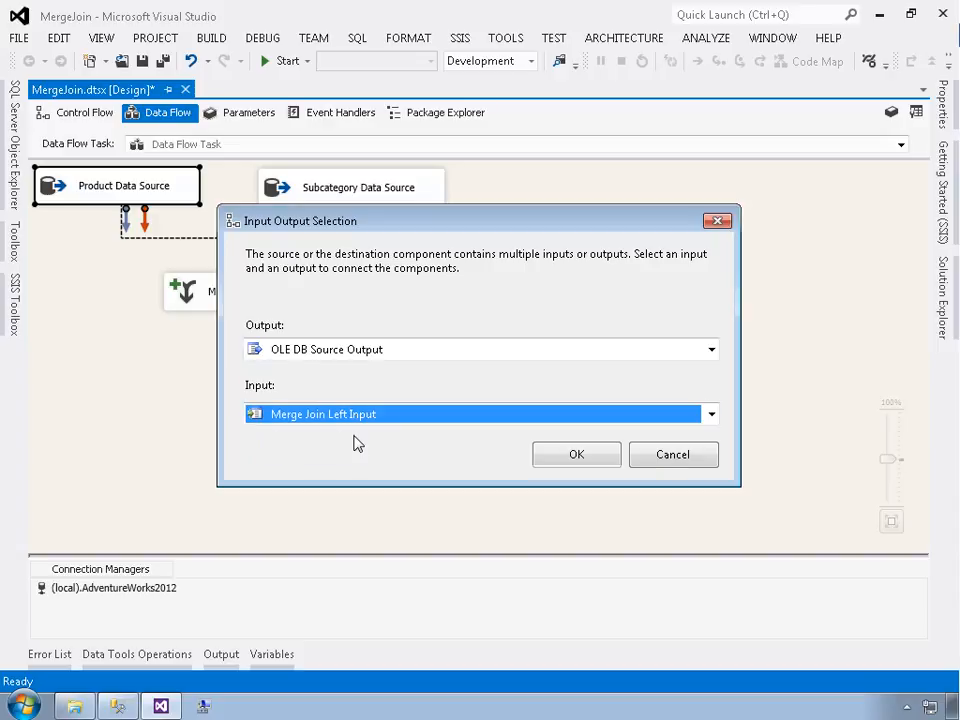
pyautogui.click(556, 465)
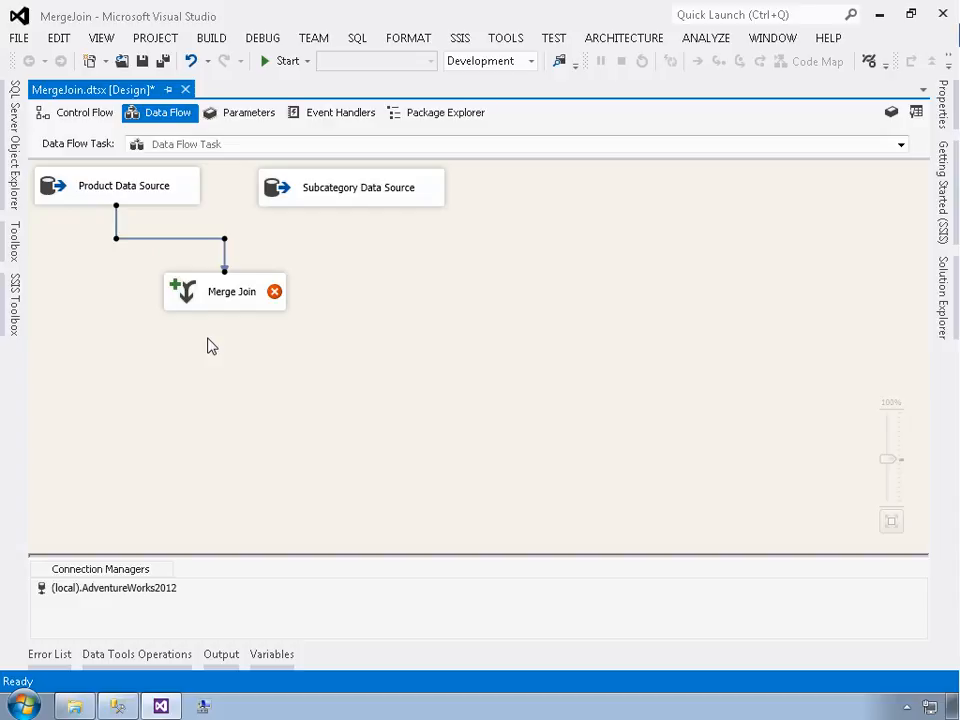
pyautogui.click(329, 191)
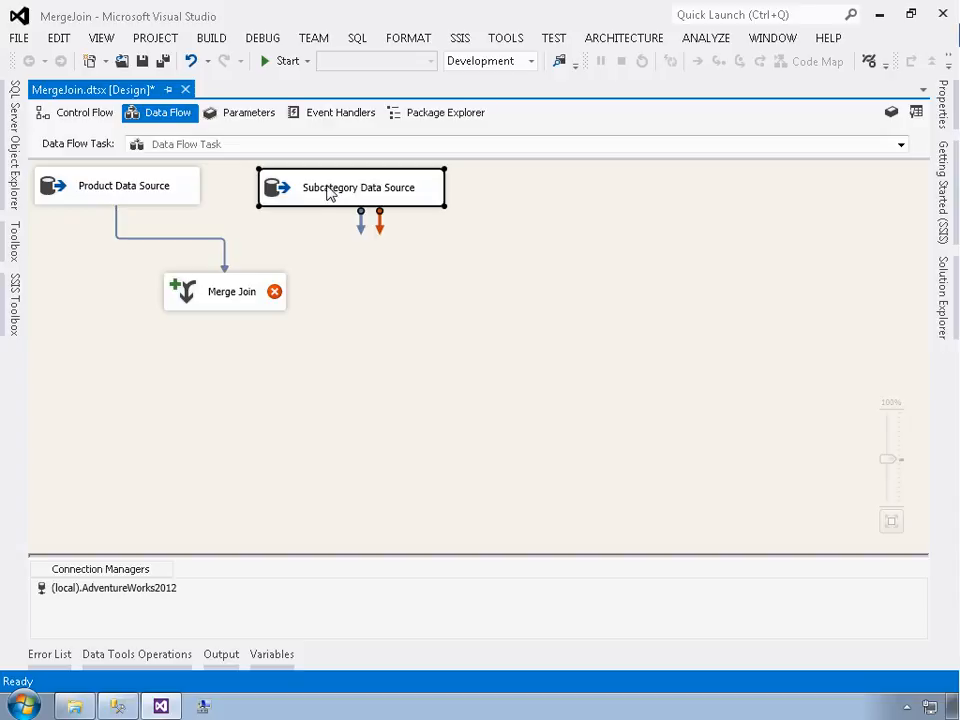
pyautogui.moveTo(360, 222); pyautogui.dragTo(244, 297)
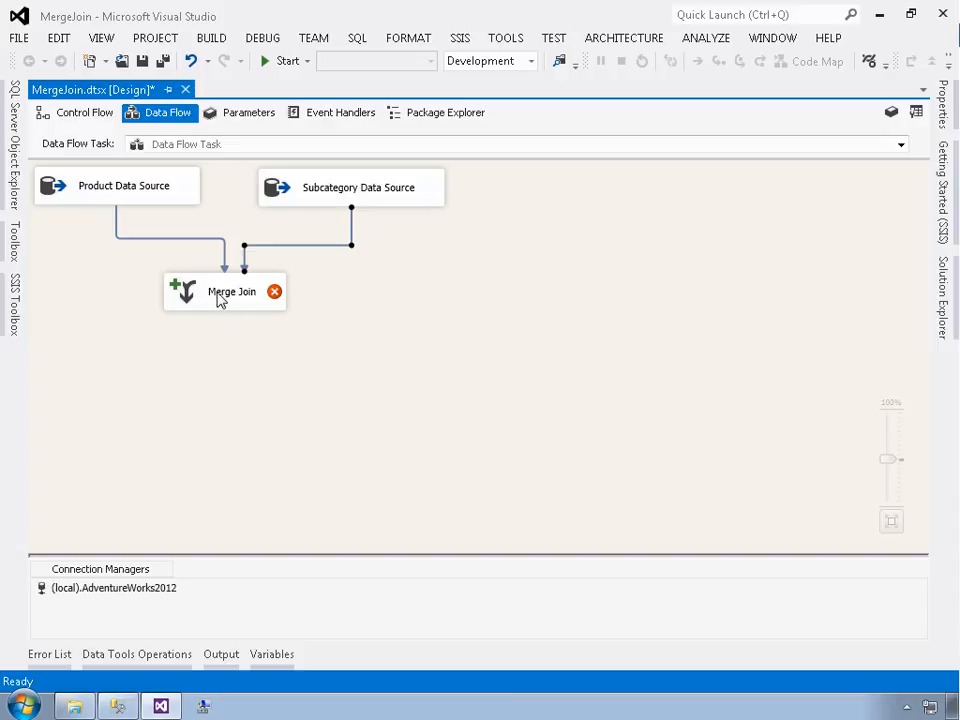
# Rename the Merge Join transformation to Merge Product-Subcategory
pyautogui.click(220, 300)
pyautogui.click(221, 300)
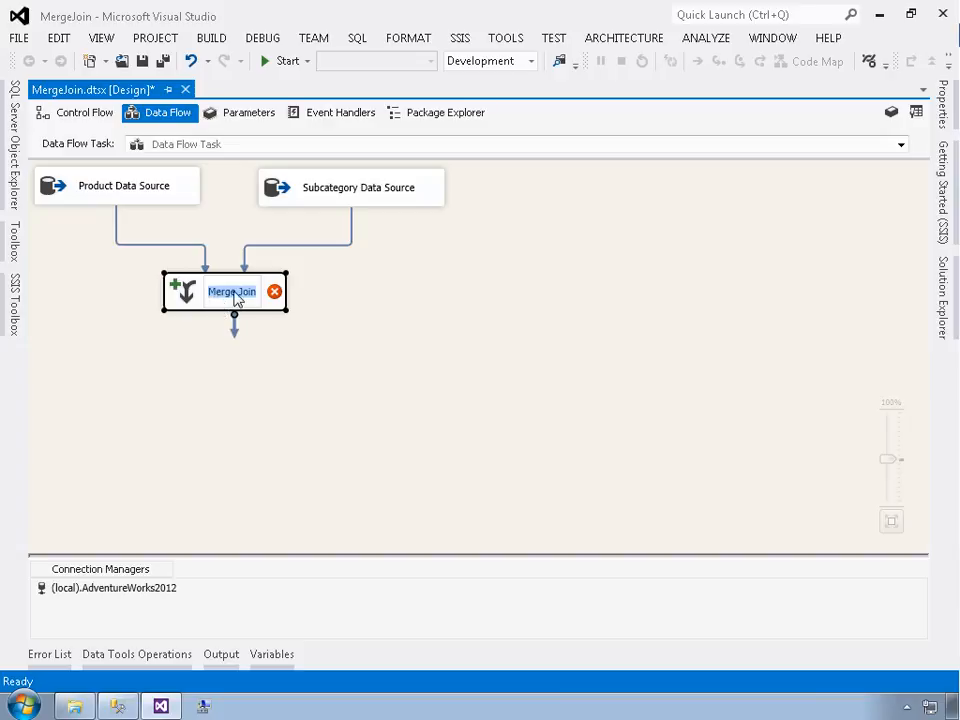
pyautogui.doubleClick(246, 292)
pyautogui.write('Product')
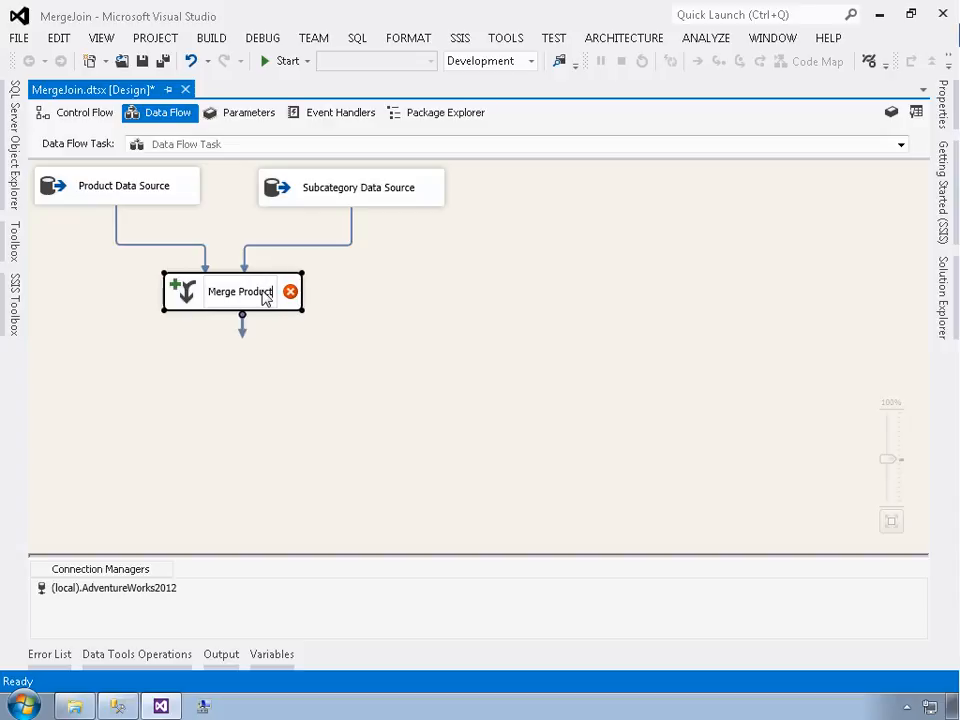
pyautogui.write('-Subcate')
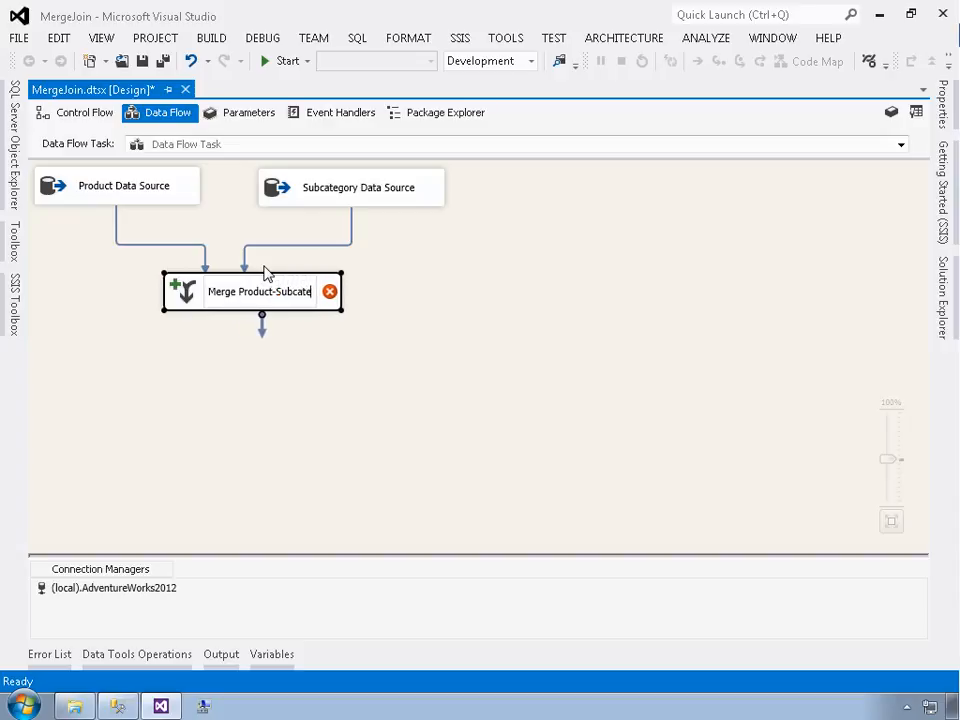
pyautogui.write('gory')
pyautogui.press('Return')
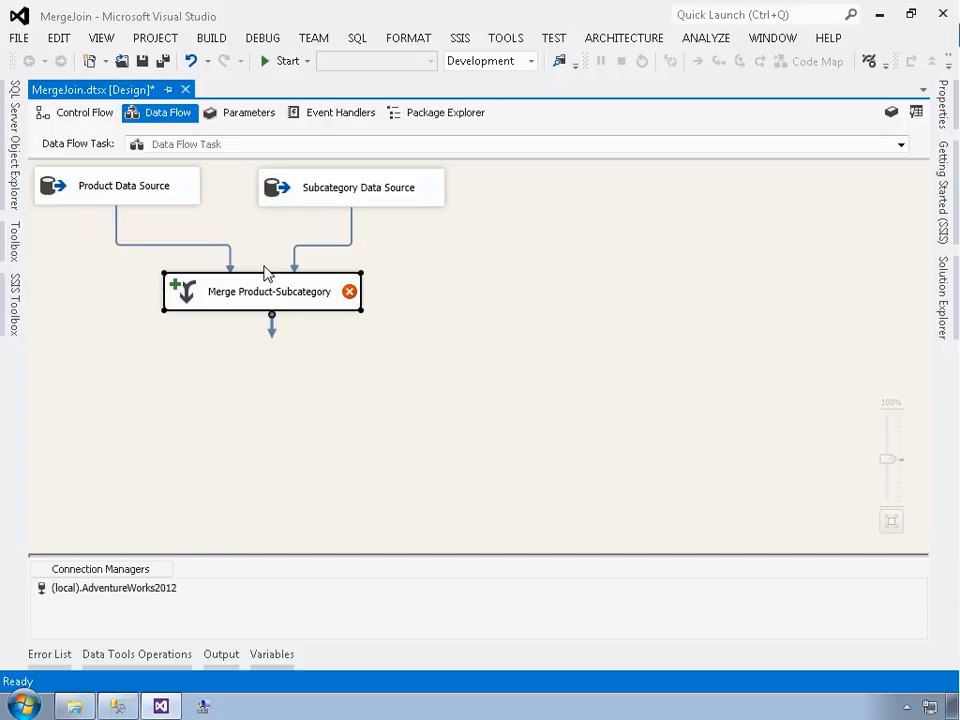
# Review the Merge Join validation errors and the sort order of the source queries in the SQL script
pyautogui.moveTo(278, 297)
pyautogui.click(50, 655)
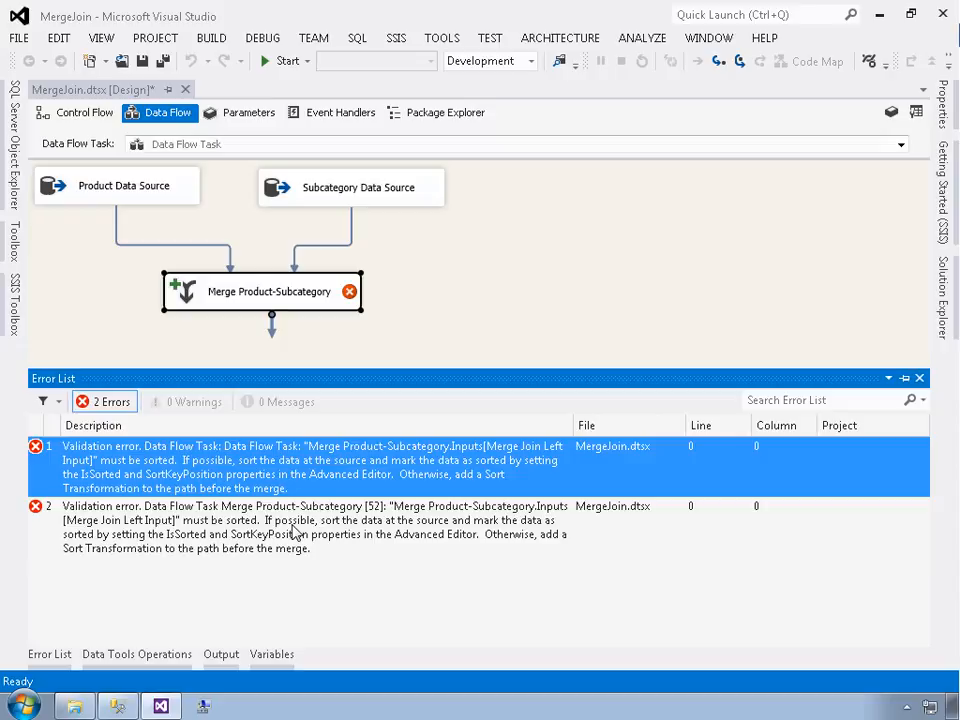
pyautogui.hotkey('alt', 'Tab')
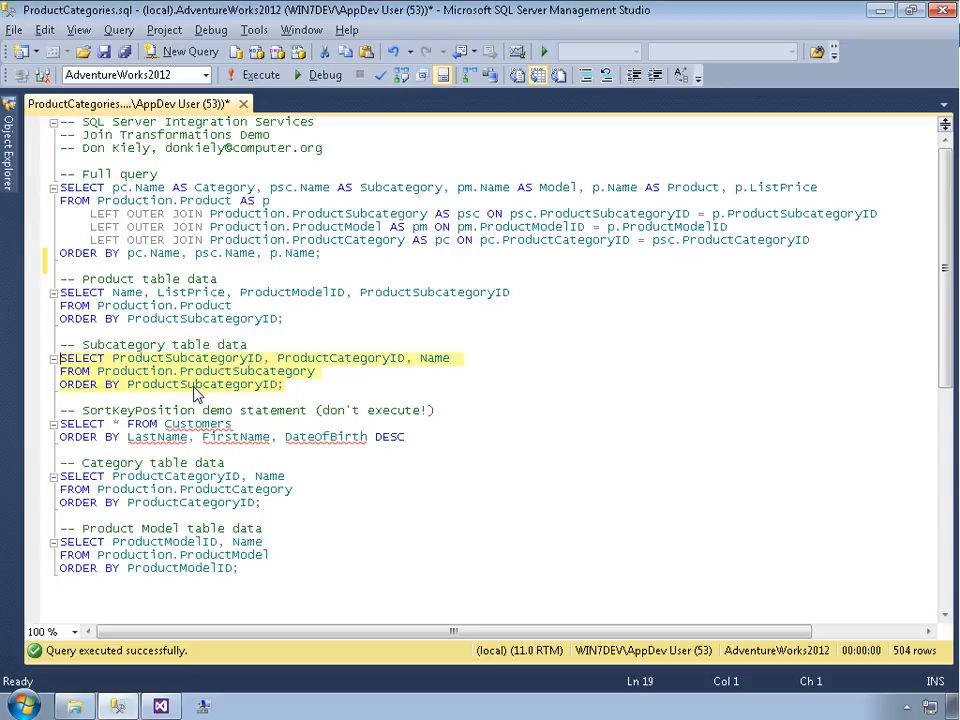
pyautogui.hotkey('alt', 'Tab')
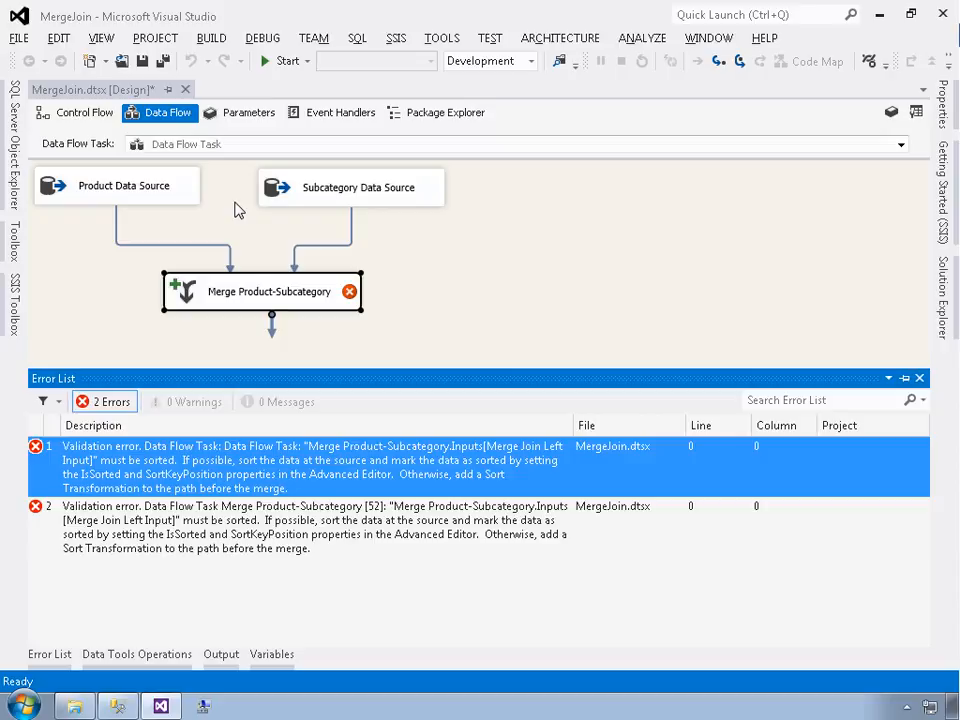
# Open the Product Data Source's Advanced Editor and set its OLE DB Source Output IsSorted property to True
pyautogui.click(70, 197)
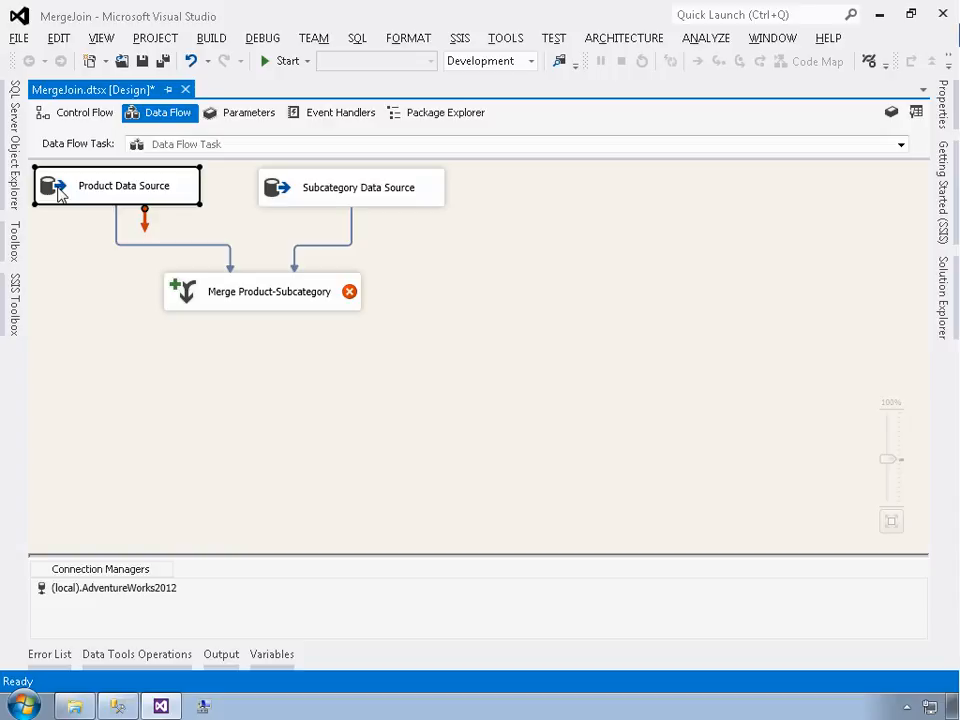
pyautogui.rightClick(58, 193)
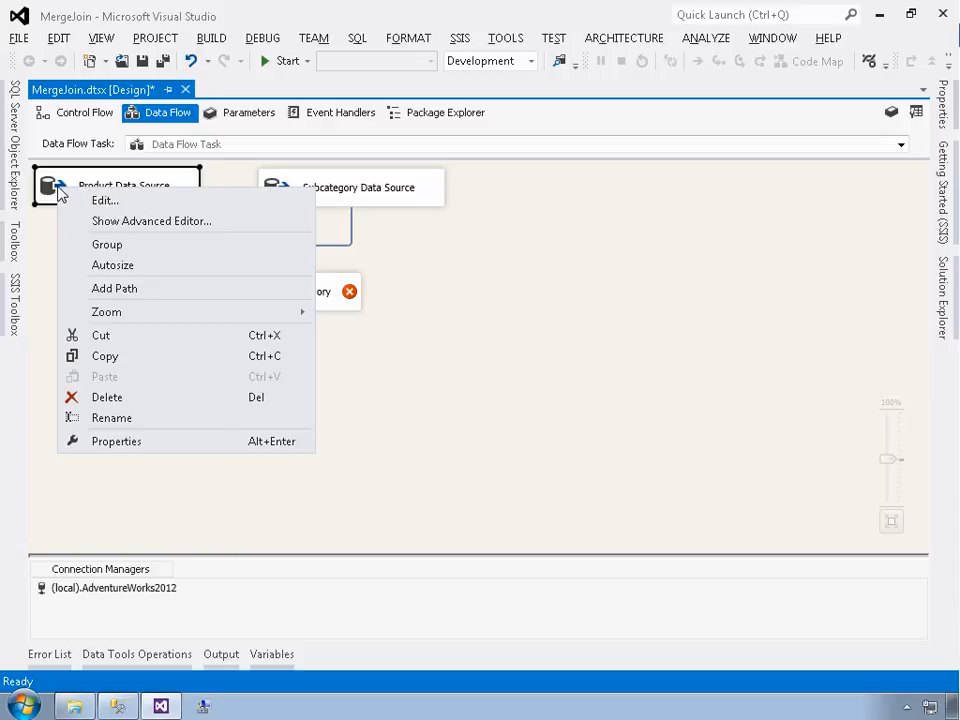
pyautogui.click(160, 221)
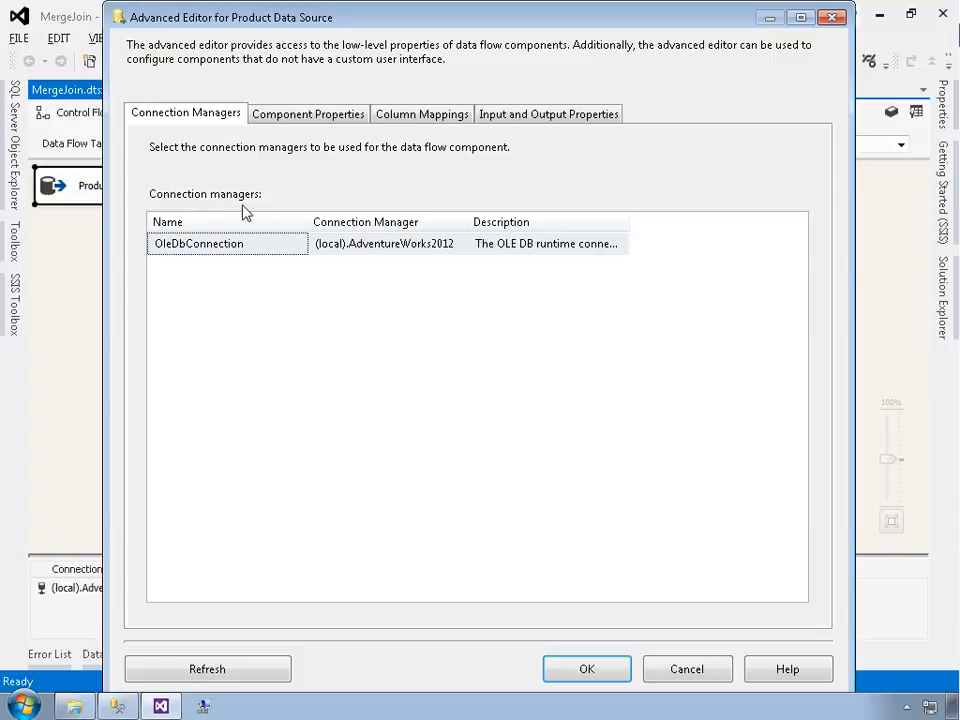
pyautogui.click(295, 117)
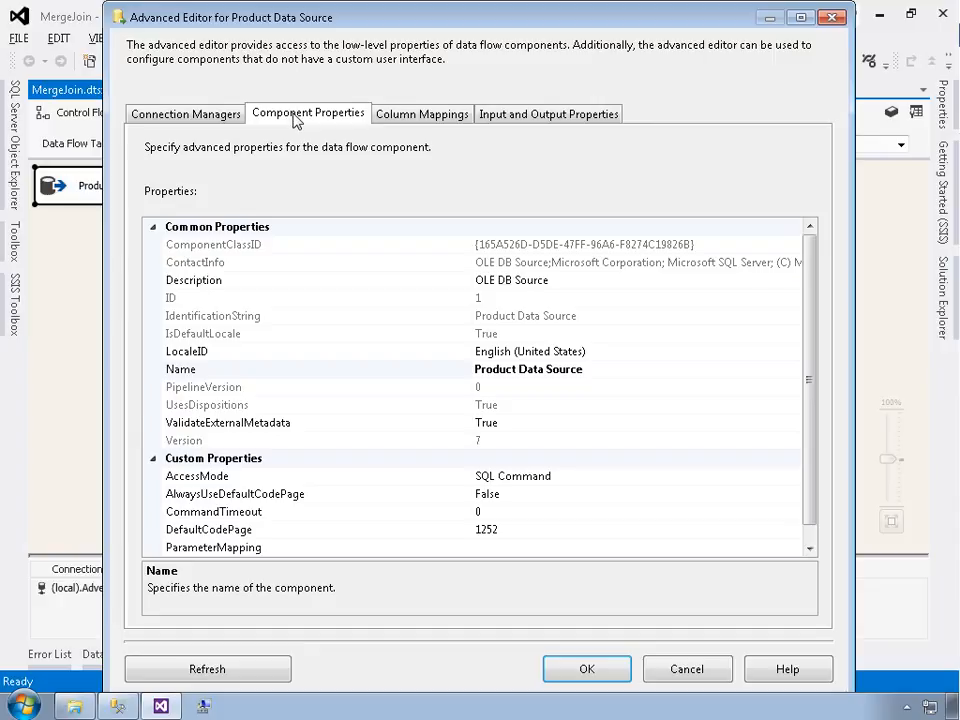
pyautogui.click(385, 119)
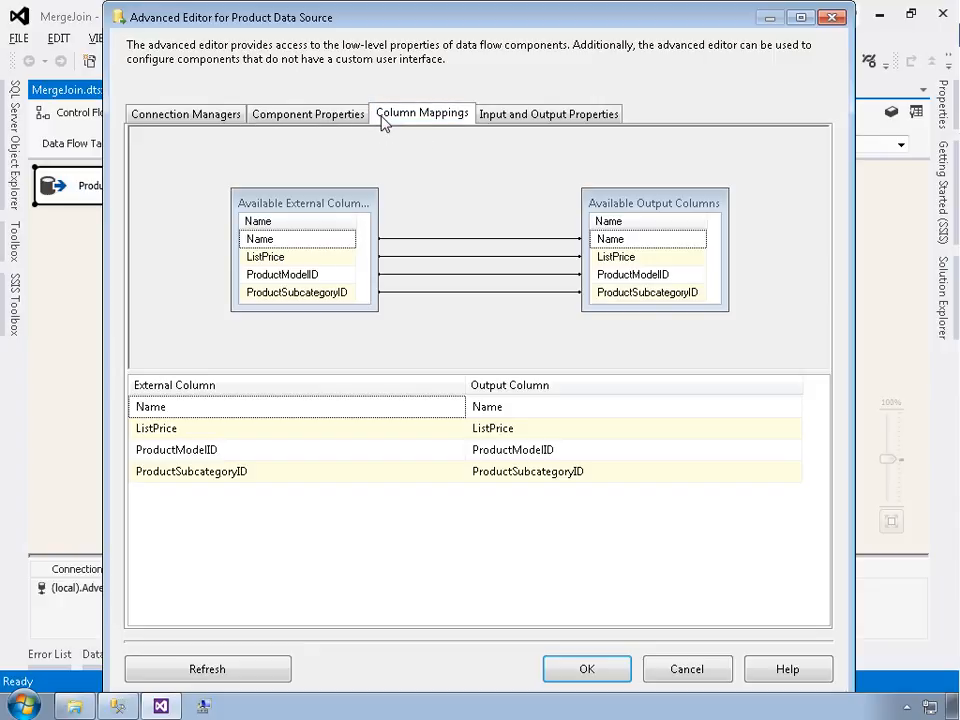
pyautogui.click(515, 119)
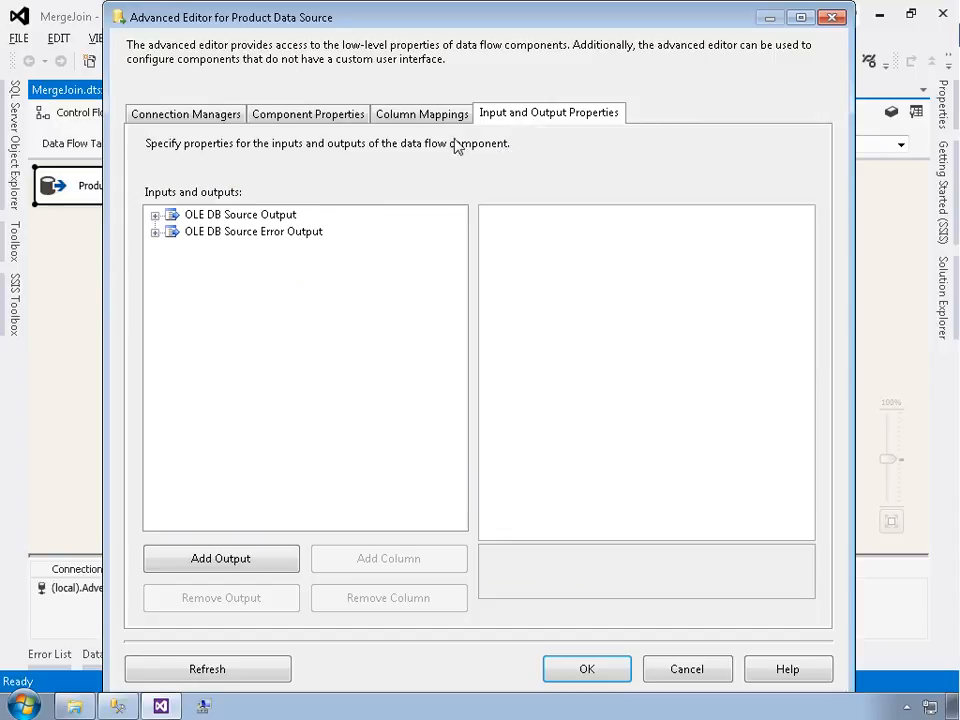
pyautogui.click(231, 220)
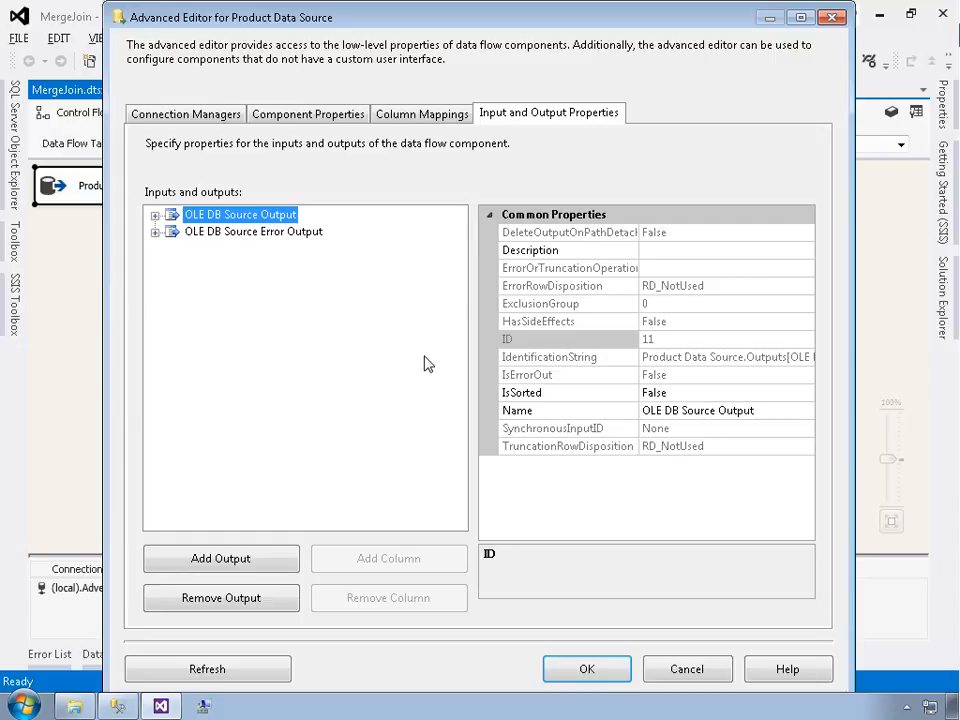
pyautogui.doubleClick(528, 393)
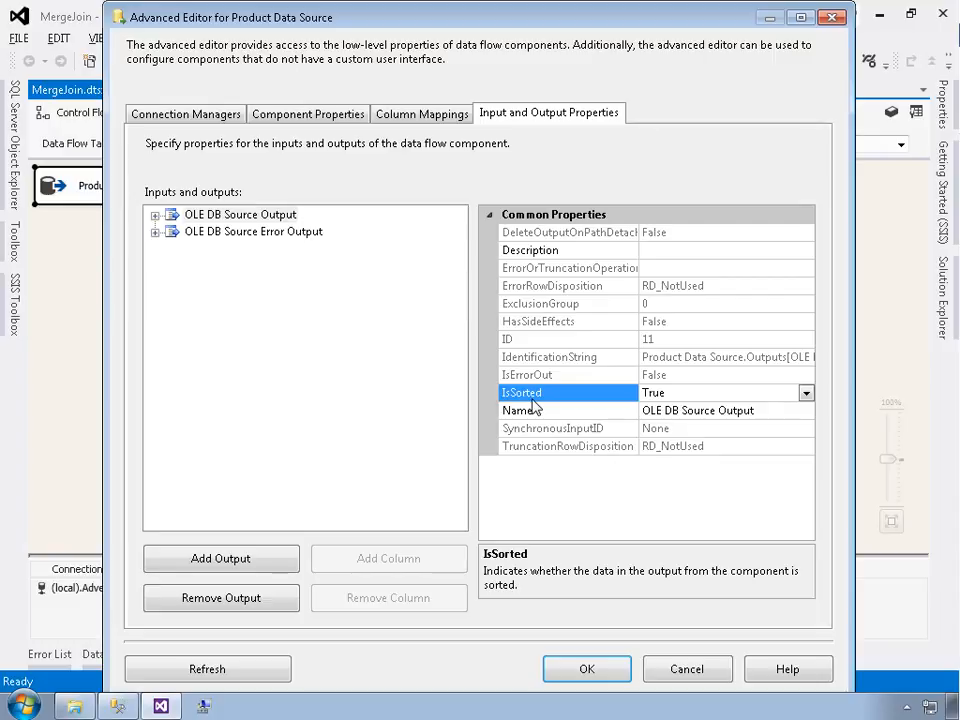
# Set the ProductSubcategoryID output column's SortKeyPosition to 1 and confirm the Advanced Editor
pyautogui.click(156, 216)
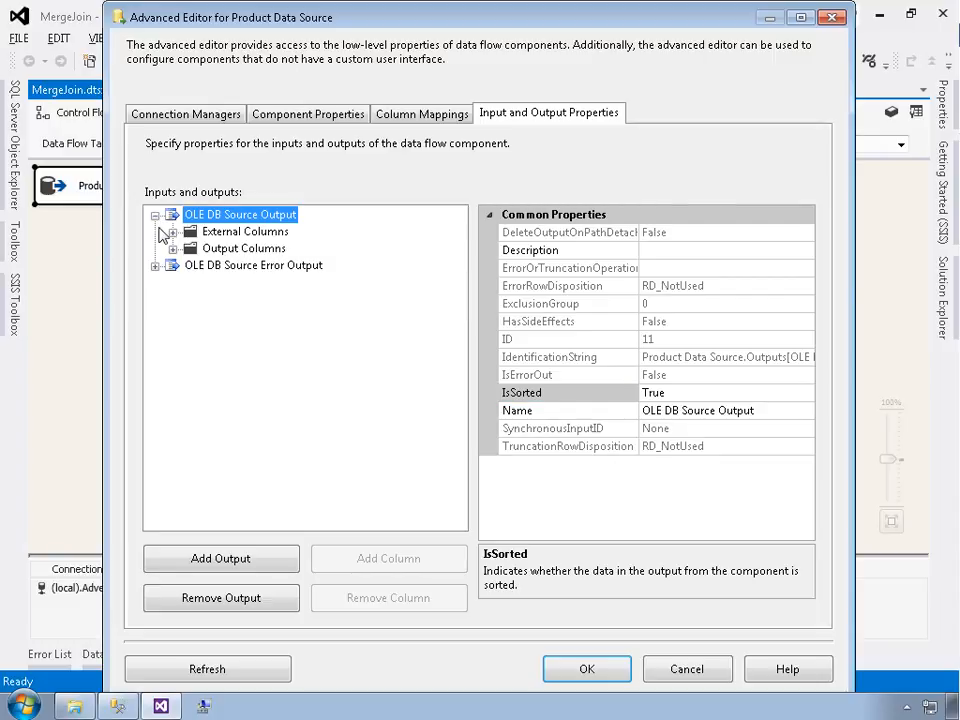
pyautogui.click(173, 249)
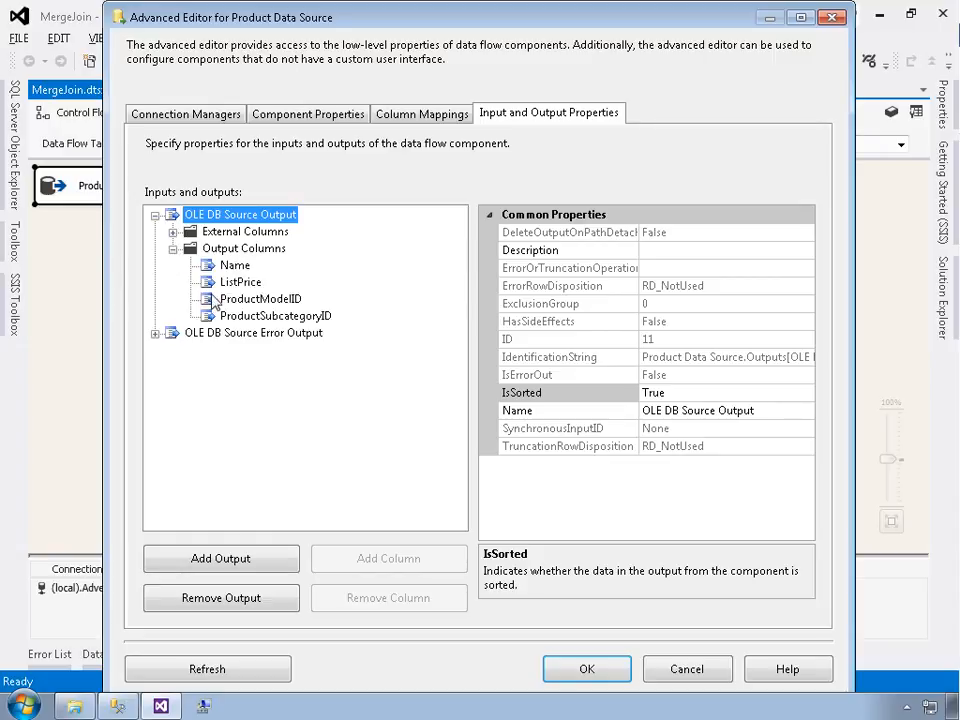
pyautogui.click(230, 318)
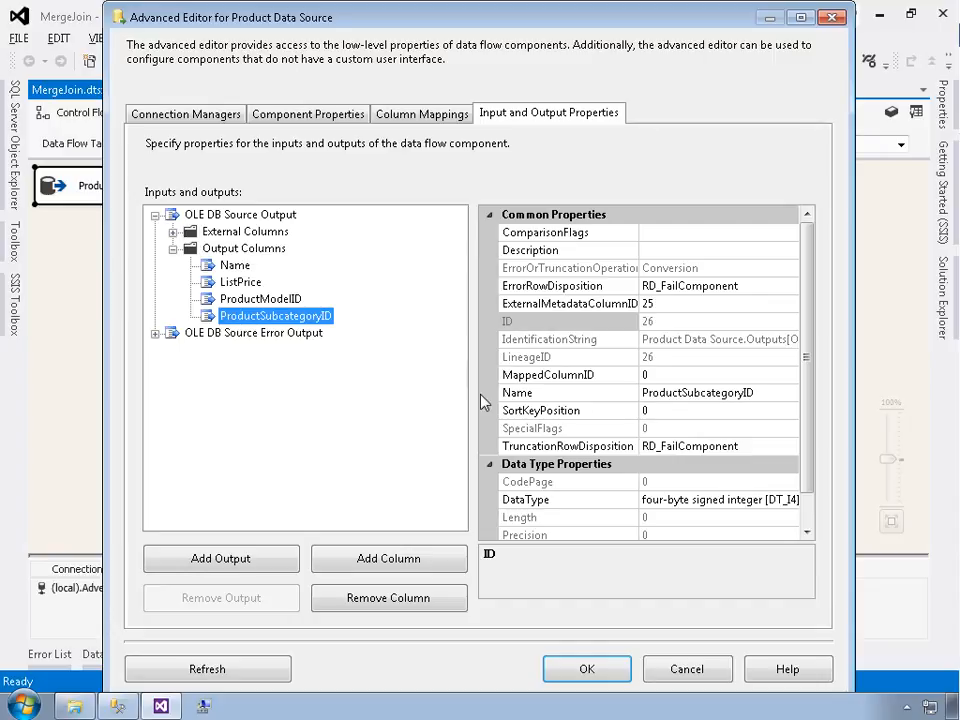
pyautogui.click(521, 413)
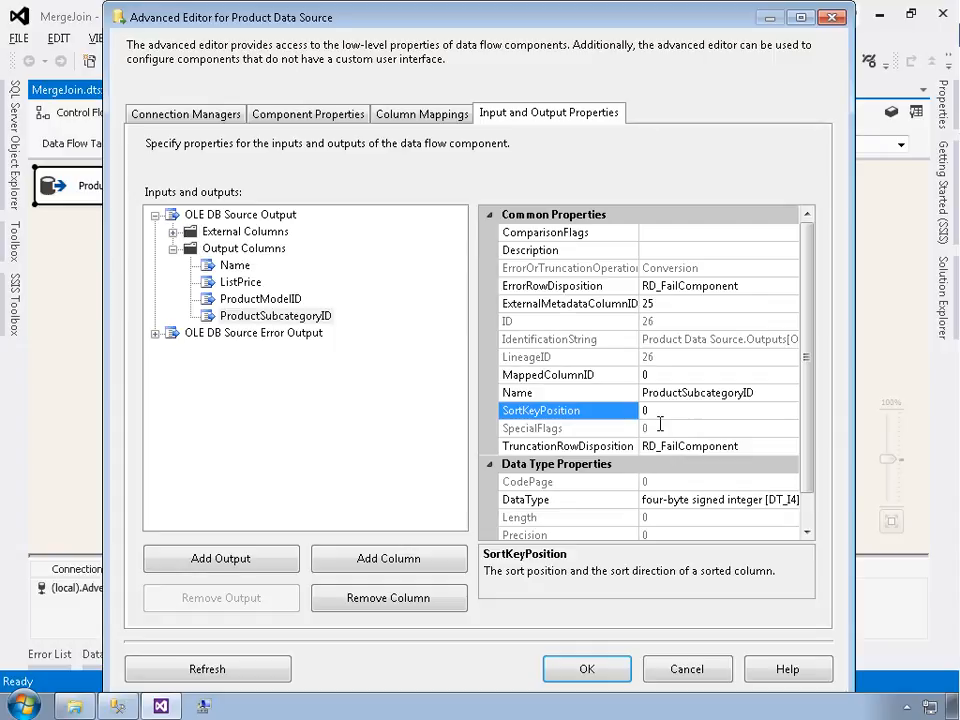
pyautogui.hotkey('alt', 'Tab')
pyautogui.press('Down')
pyautogui.press('Down')
pyautogui.press('Down')
pyautogui.press('Down')
pyautogui.press('Down')
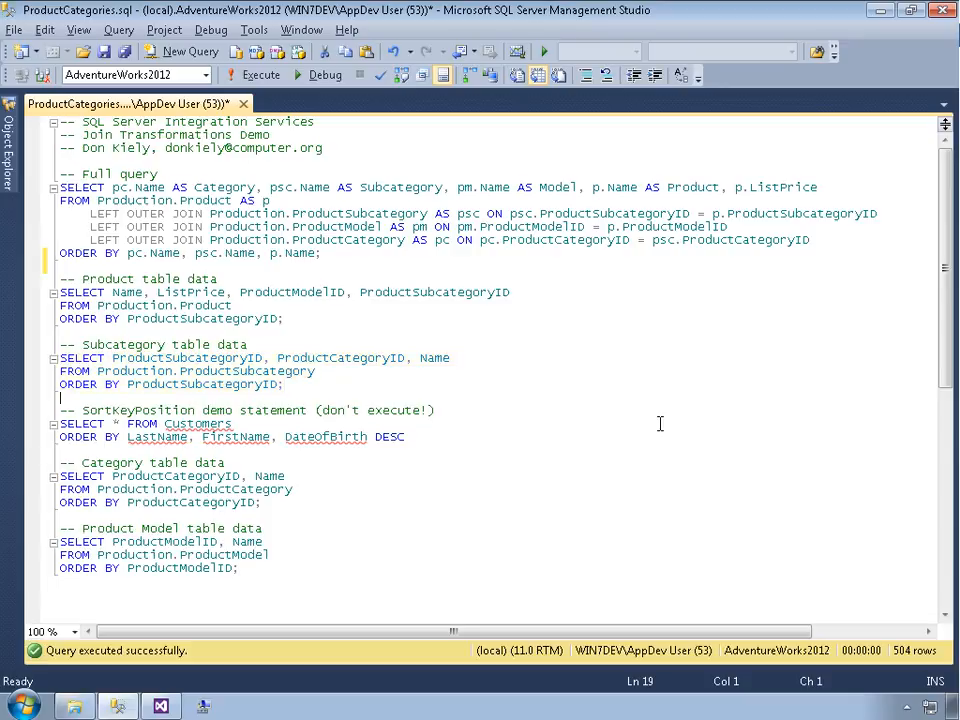
pyautogui.hotkey('shift', 'Down')
pyautogui.hotkey('shift', 'Down')
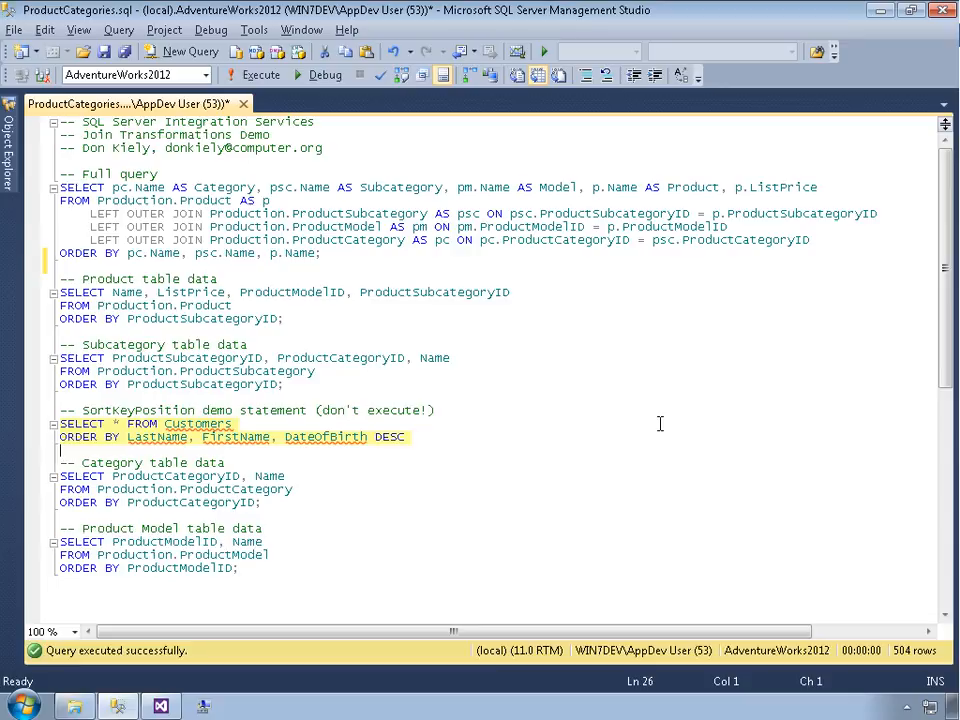
pyautogui.hotkey('alt', 'Tab')
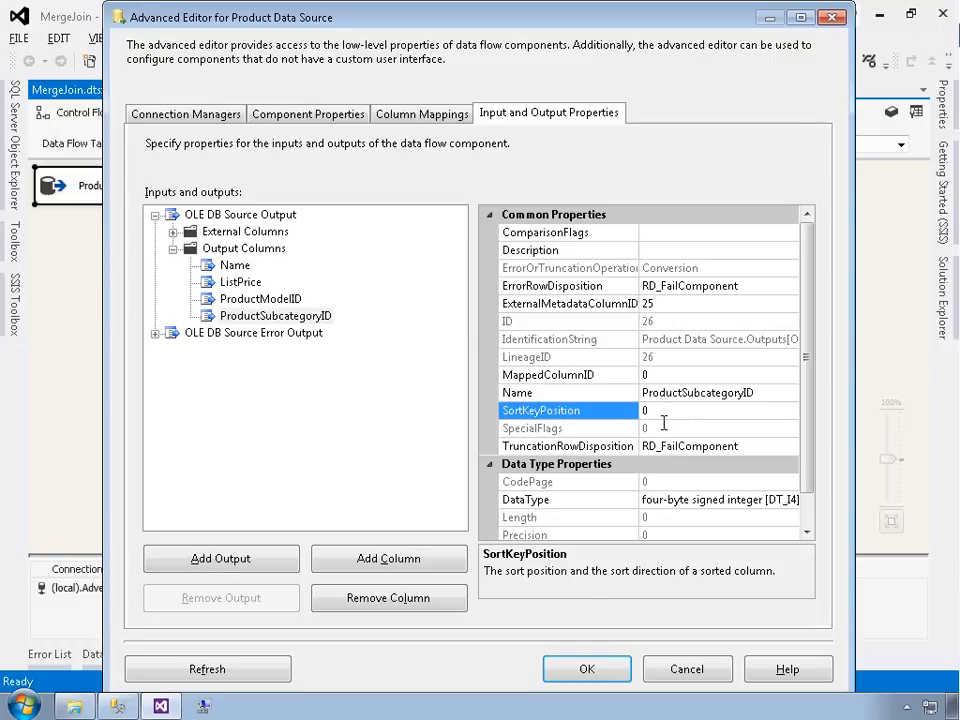
pyautogui.press('BackSpace')
pyautogui.write('1')
pyautogui.click(582, 670)
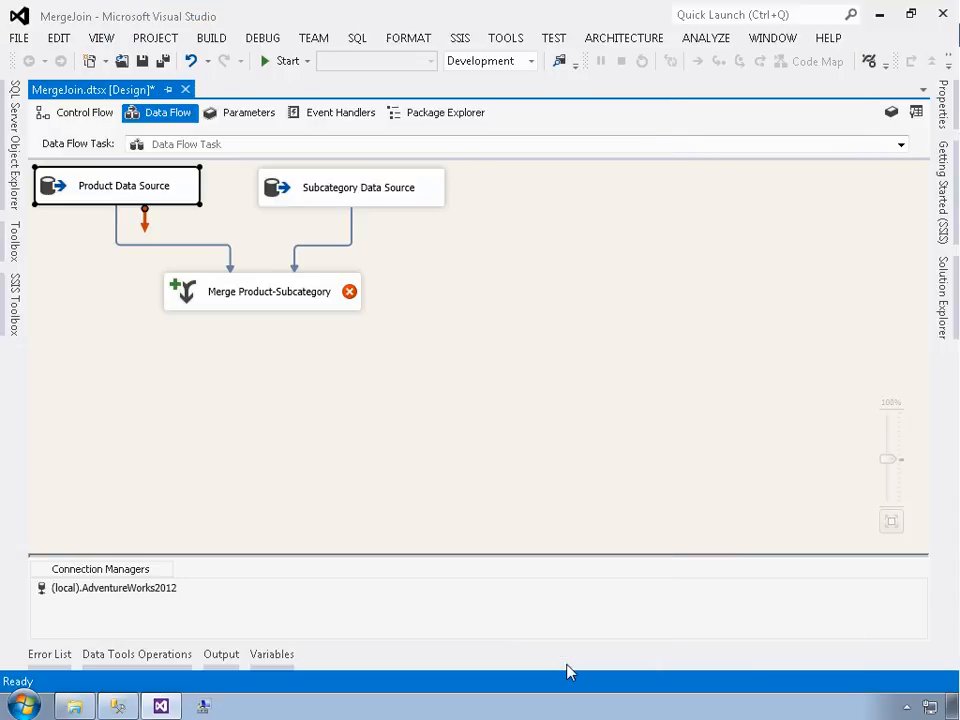
# Open the Subcategory Data Source's Advanced Editor and set its OLE DB Source Output IsSorted property to True
pyautogui.click(274, 188)
pyautogui.rightClick(273, 190)
pyautogui.click(291, 219)
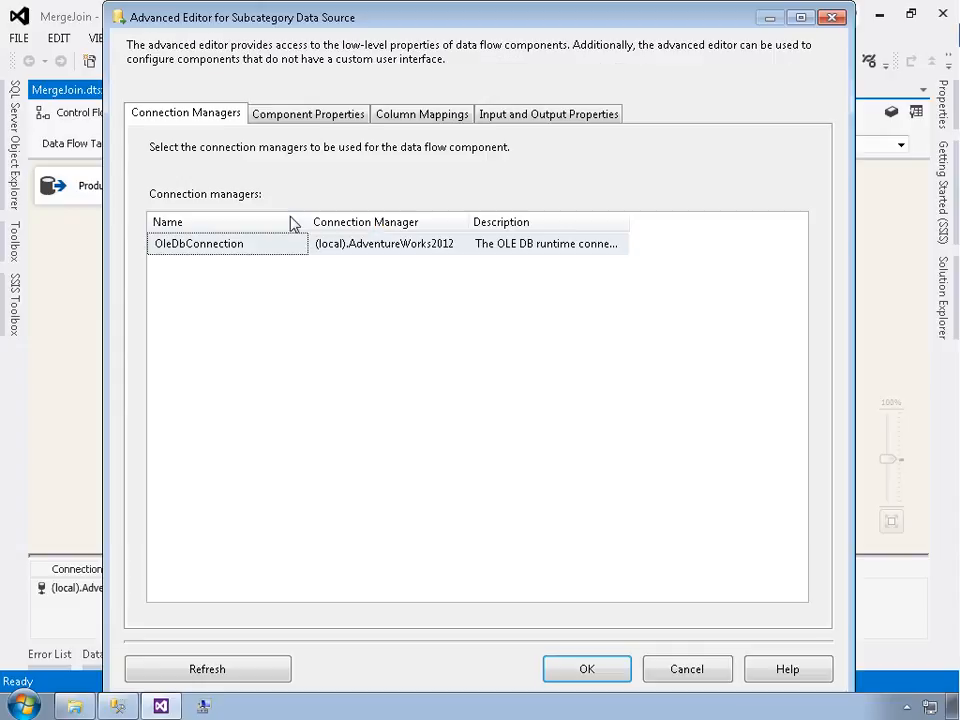
pyautogui.click(505, 116)
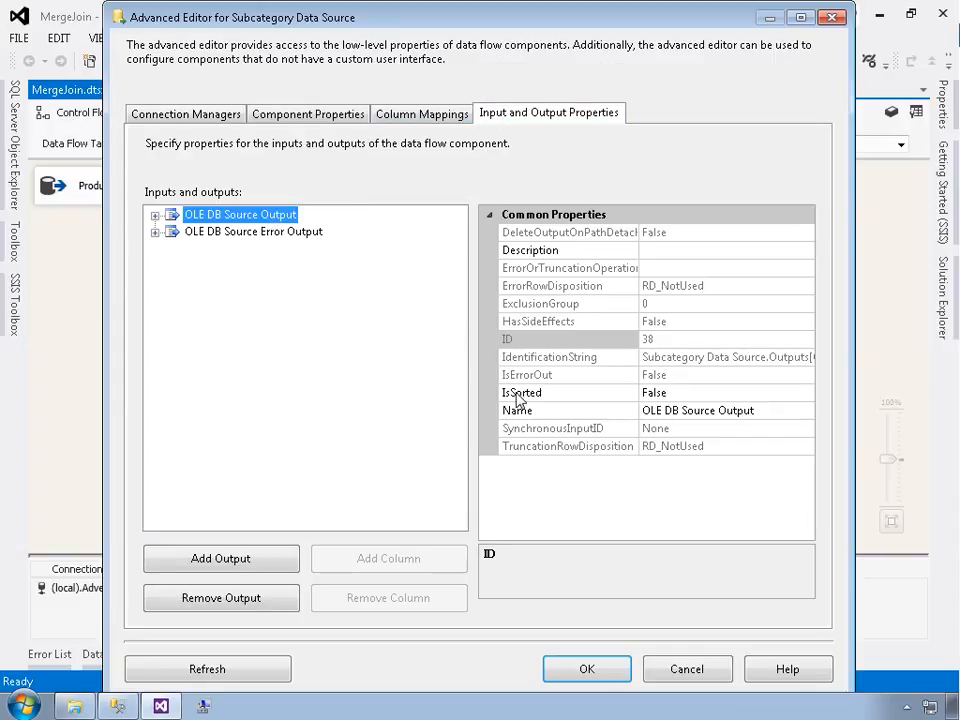
pyautogui.doubleClick(515, 395)
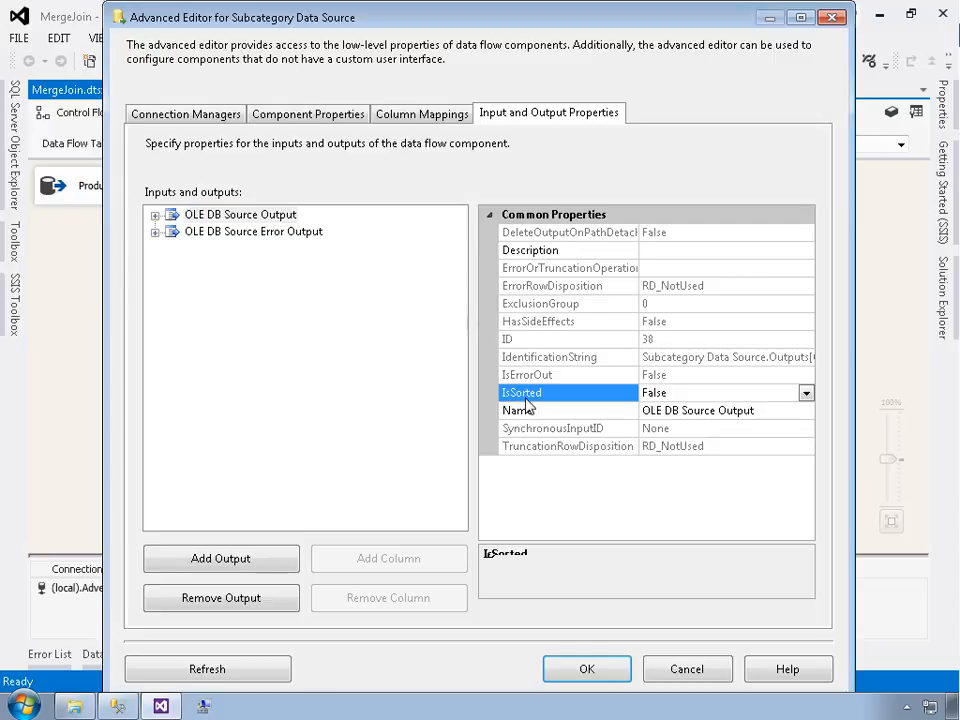
# Set the Subcategory source's ProductSubcategoryID output column SortKeyPosition to 1 and confirm the Advanced Editor
pyautogui.click(155, 215)
pyautogui.click(173, 248)
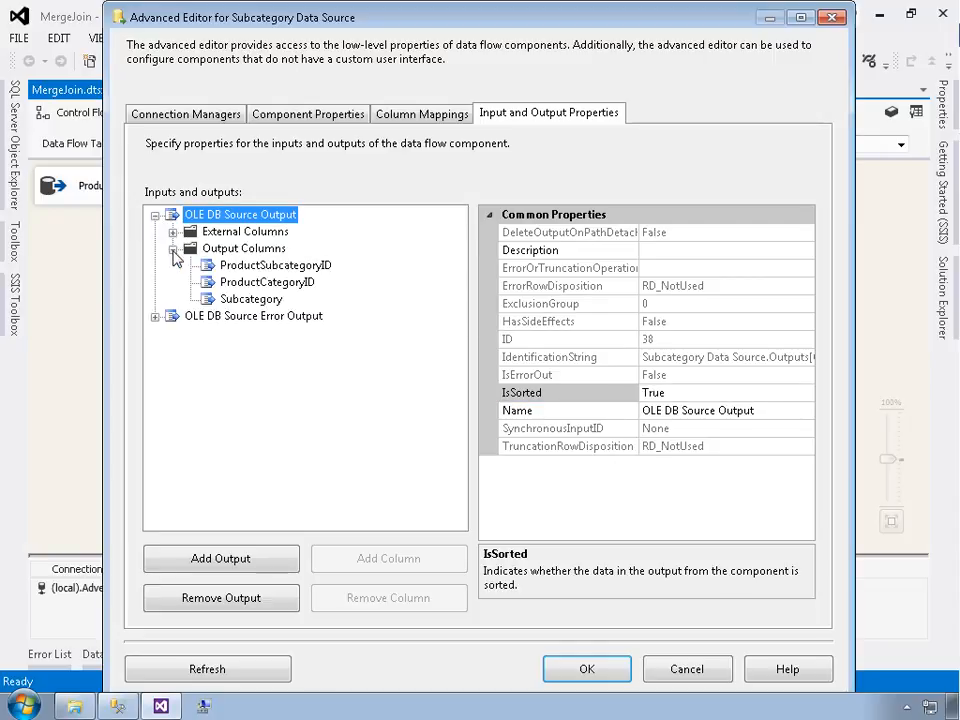
pyautogui.click(240, 266)
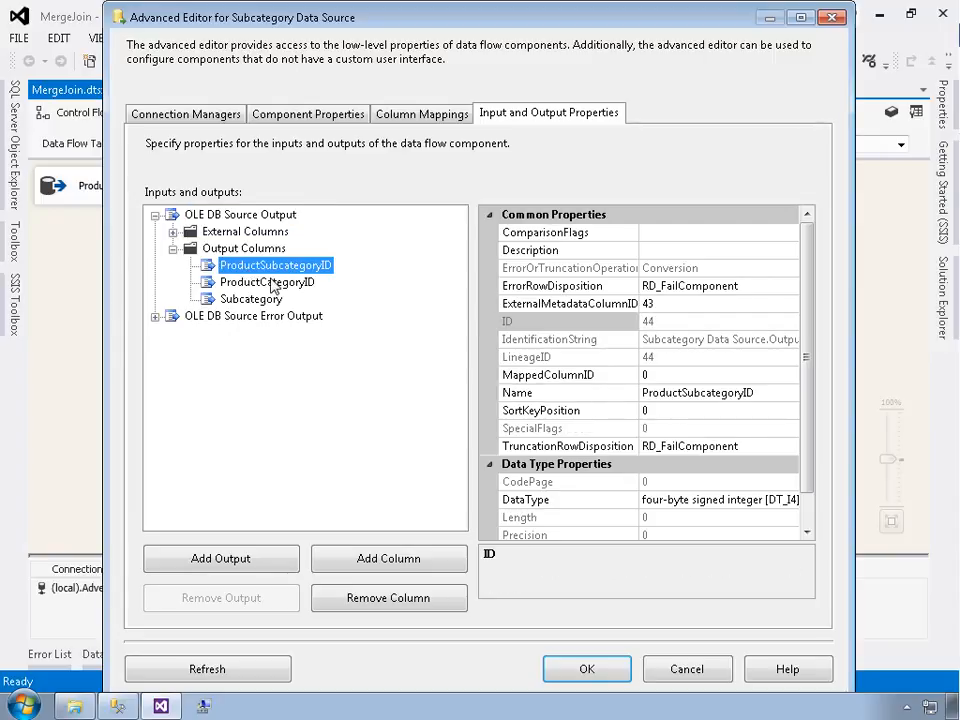
pyautogui.click(613, 414)
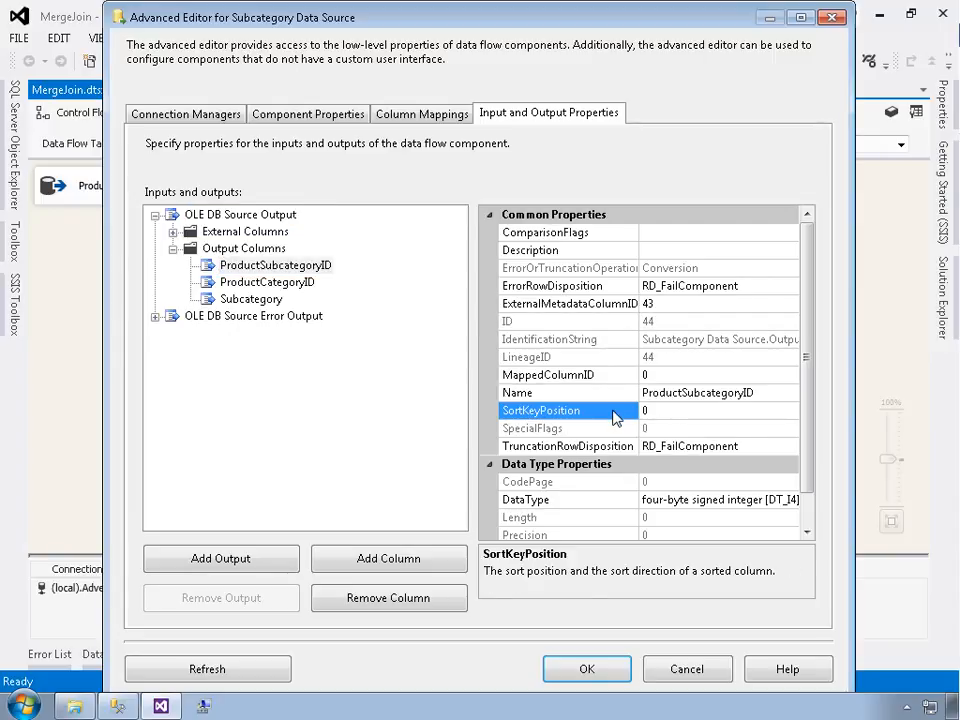
pyautogui.write('1')
pyautogui.click(601, 669)
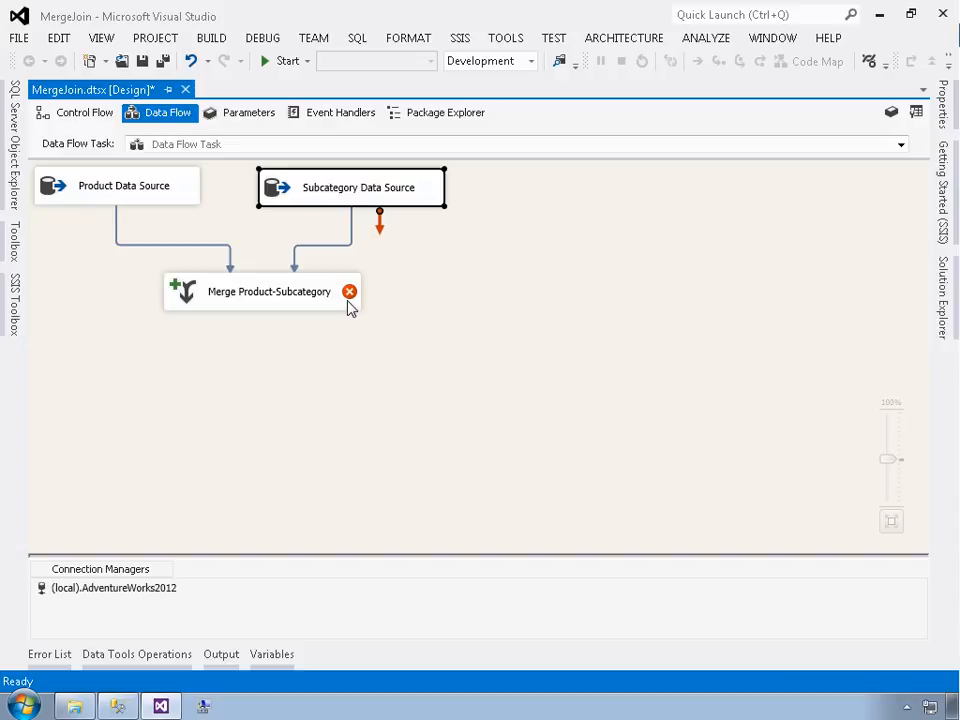
# Open the Merge Product-Subcategory editor and set the join type to Left outer join
pyautogui.moveTo(349, 295)
pyautogui.doubleClick(302, 297)
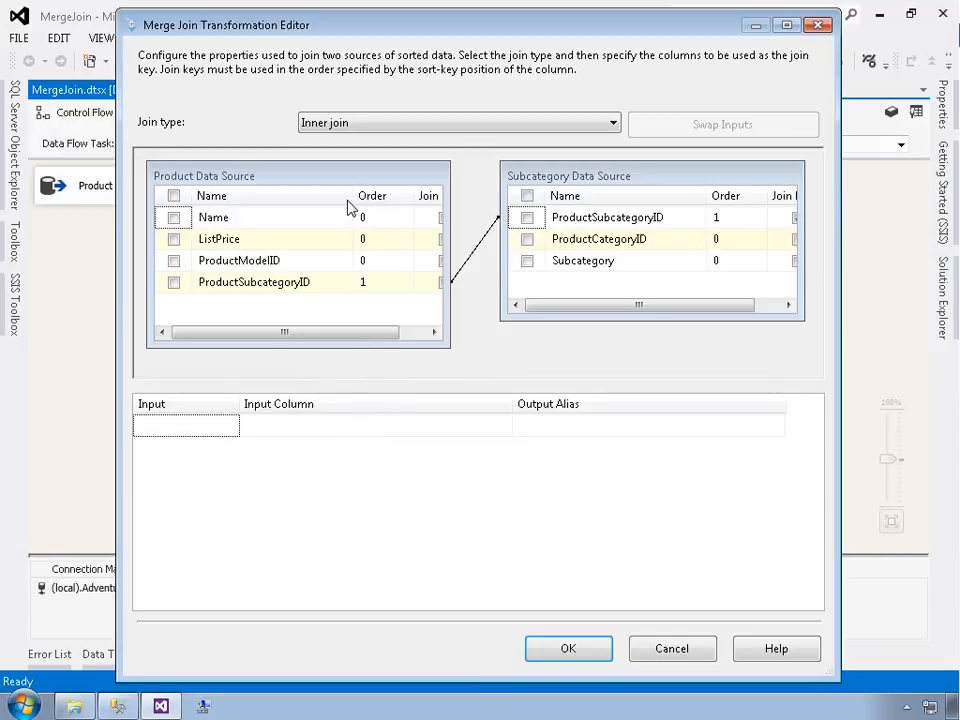
pyautogui.click(316, 124)
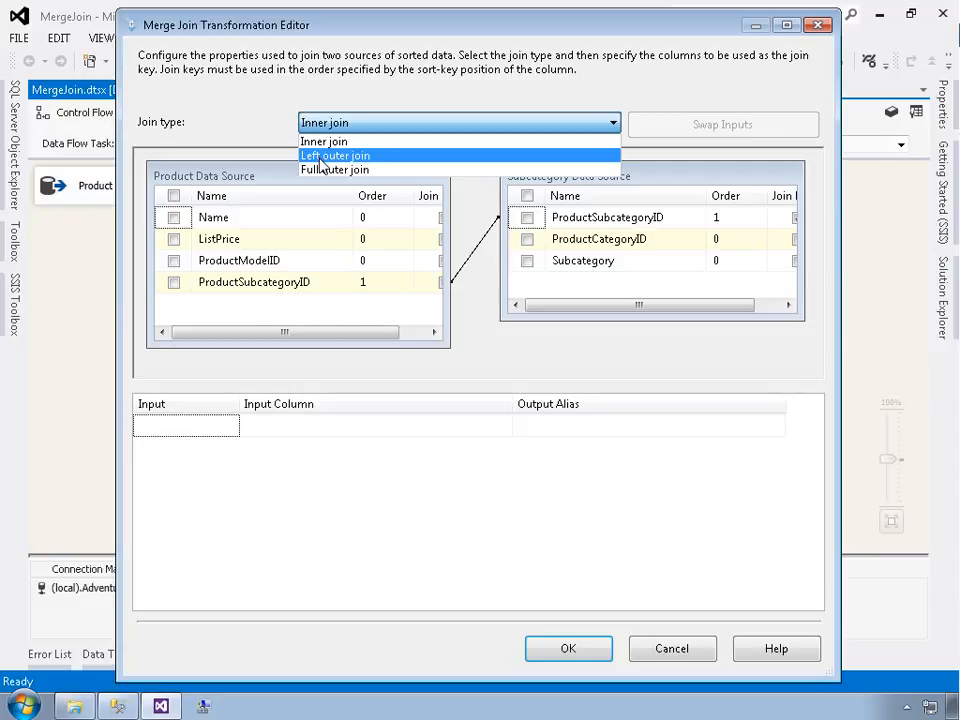
pyautogui.click(381, 164)
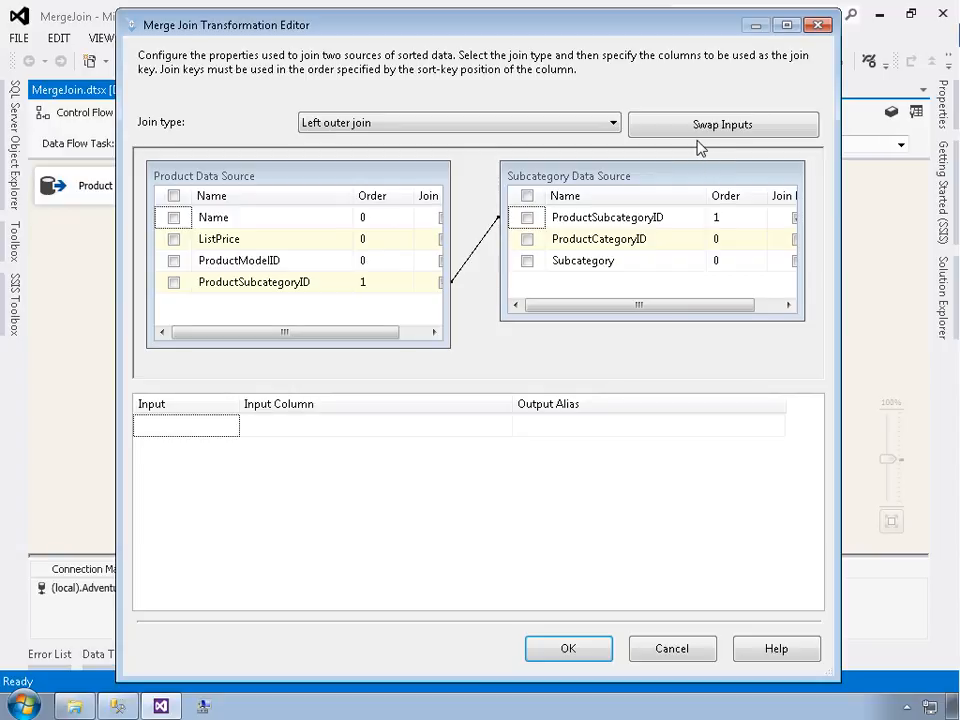
# Output ProductModelID, Name, ListPrice, ProductCategoryID and Subcategory from the merge join and confirm the editor
pyautogui.moveTo(455, 251); pyautogui.dragTo(476, 260)
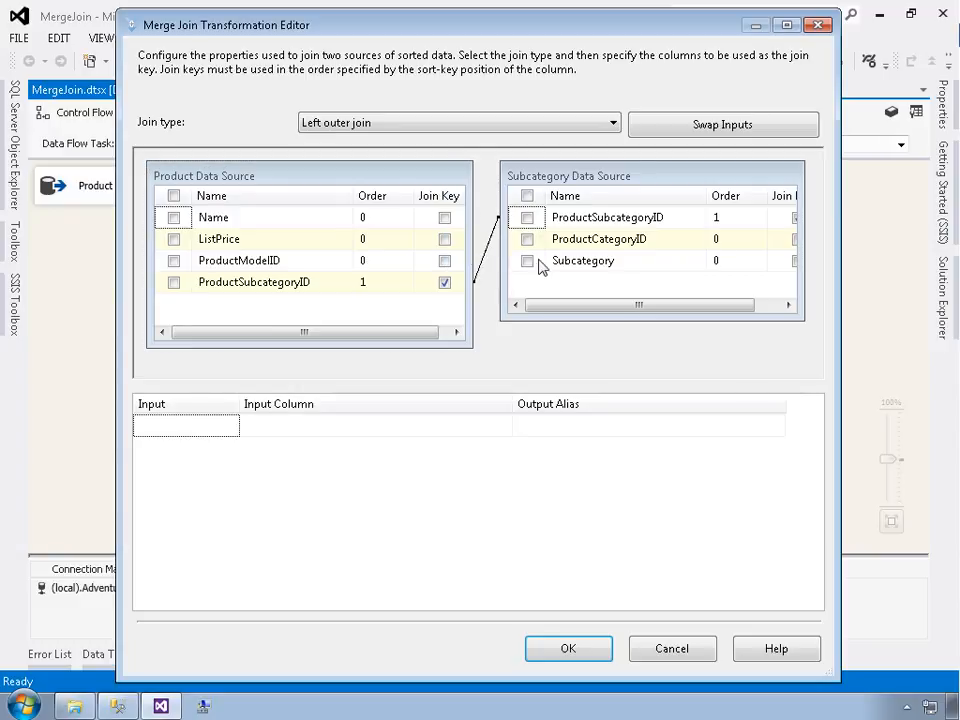
pyautogui.moveTo(848, 304); pyautogui.dragTo(888, 302)
pyautogui.moveTo(812, 278); pyautogui.dragTo(850, 279)
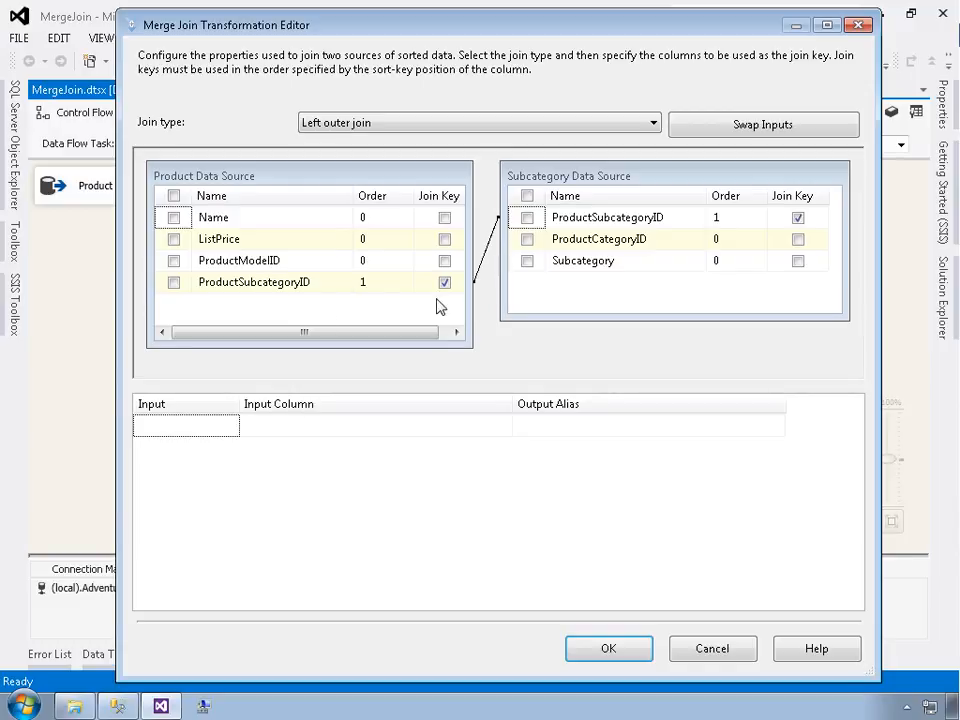
pyautogui.click(237, 288)
pyautogui.moveTo(236, 285); pyautogui.dragTo(260, 286)
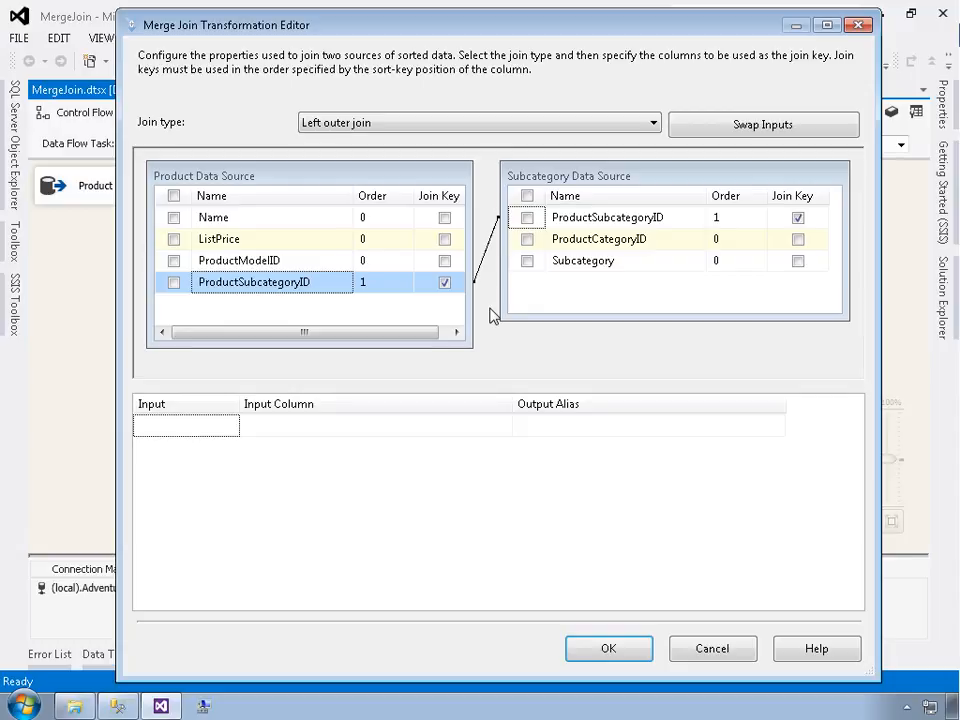
pyautogui.click(174, 262)
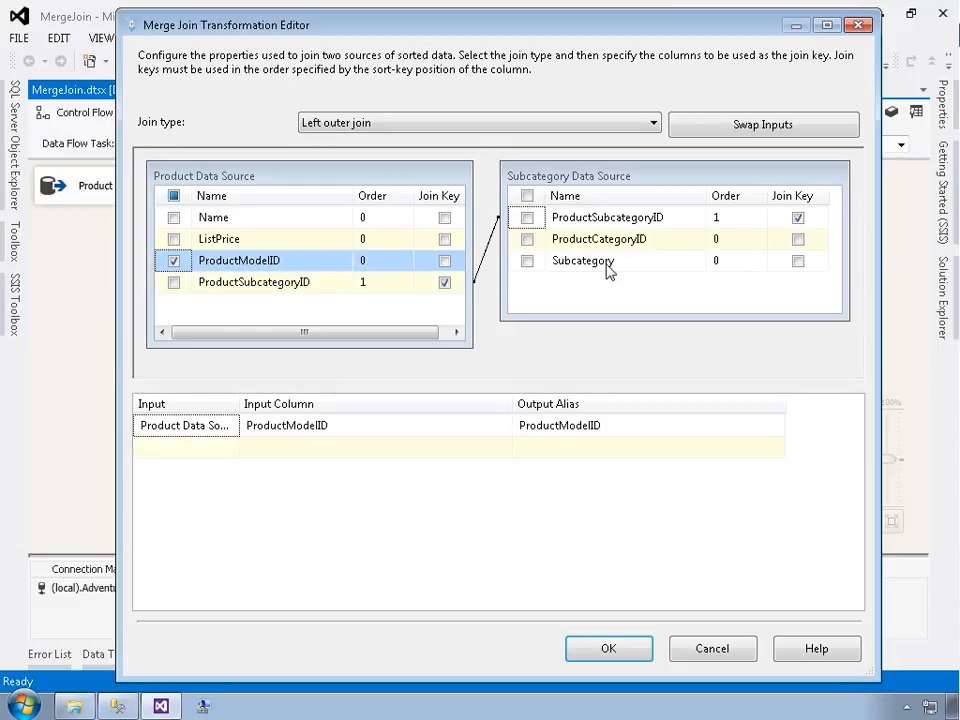
pyautogui.click(527, 240)
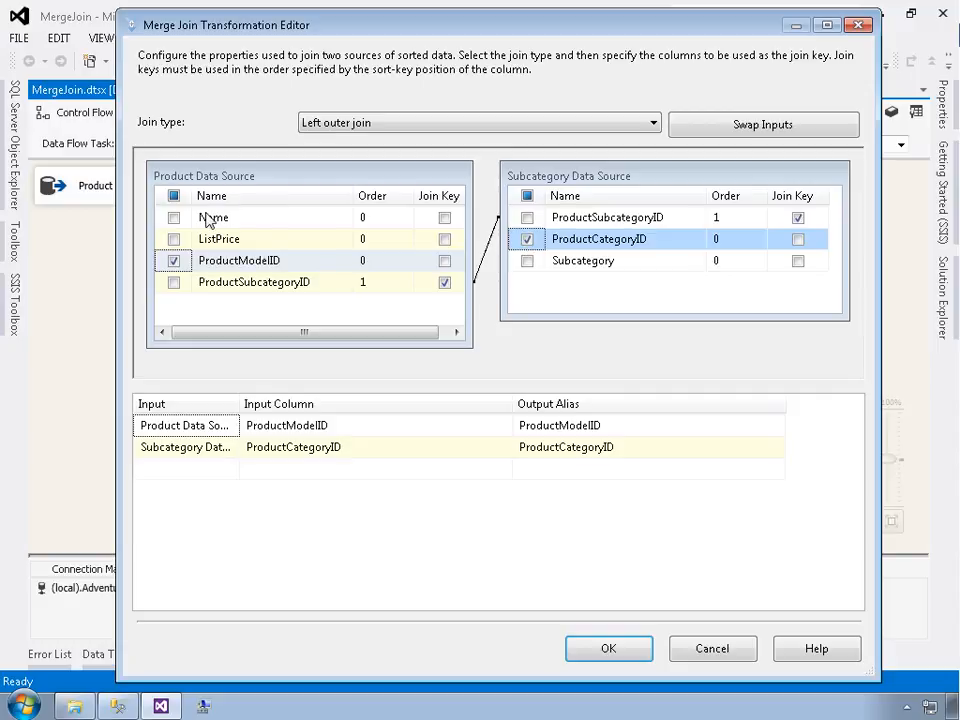
pyautogui.click(174, 217)
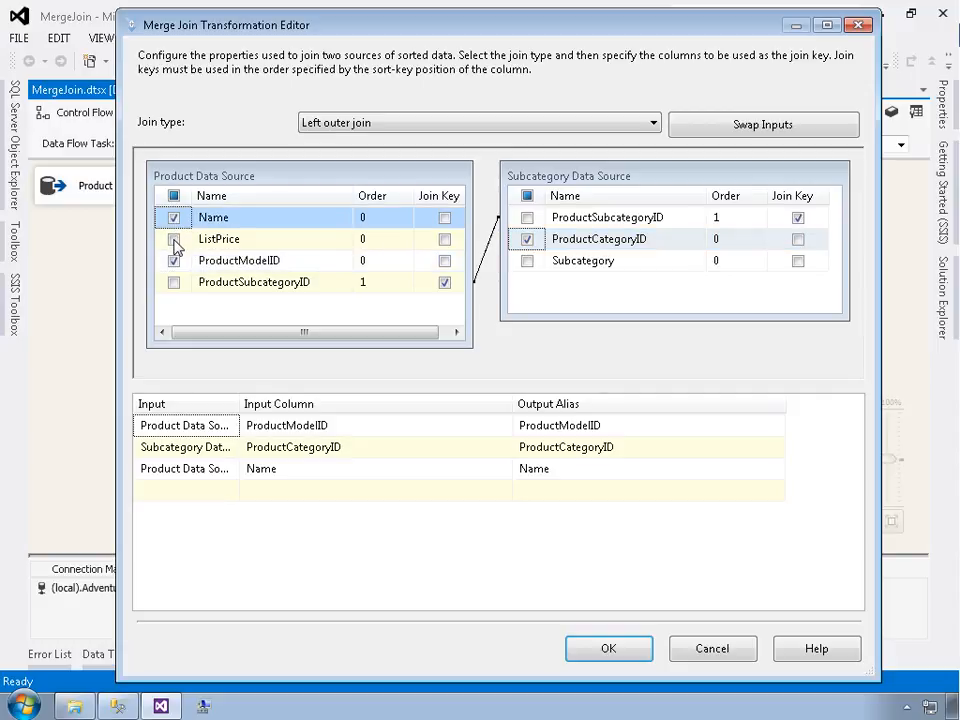
pyautogui.click(174, 239)
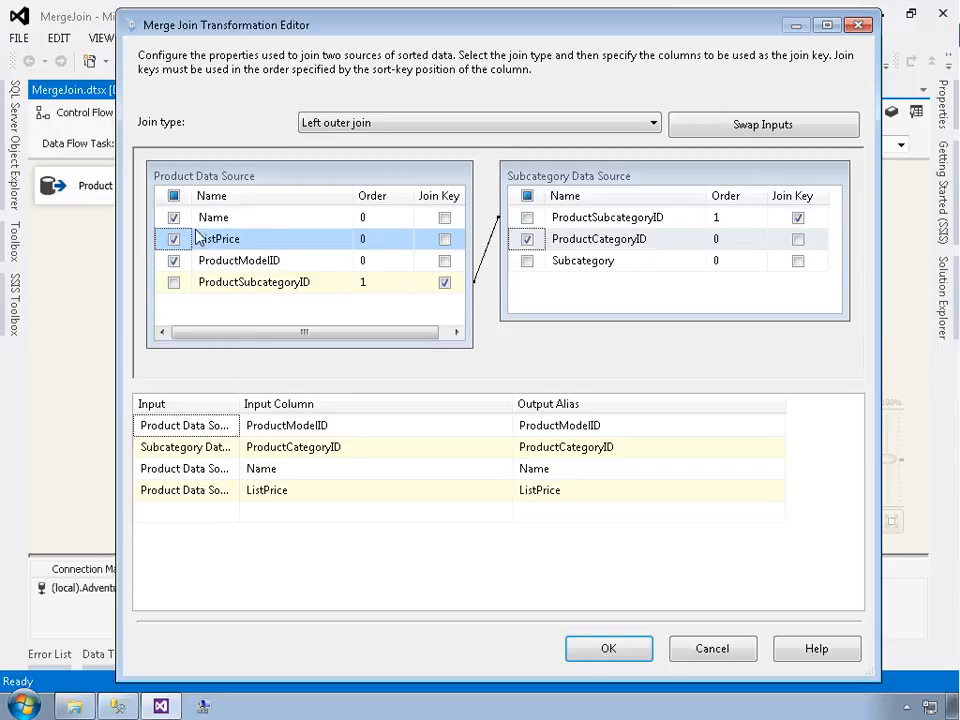
pyautogui.moveTo(226, 252)
pyautogui.click(527, 261)
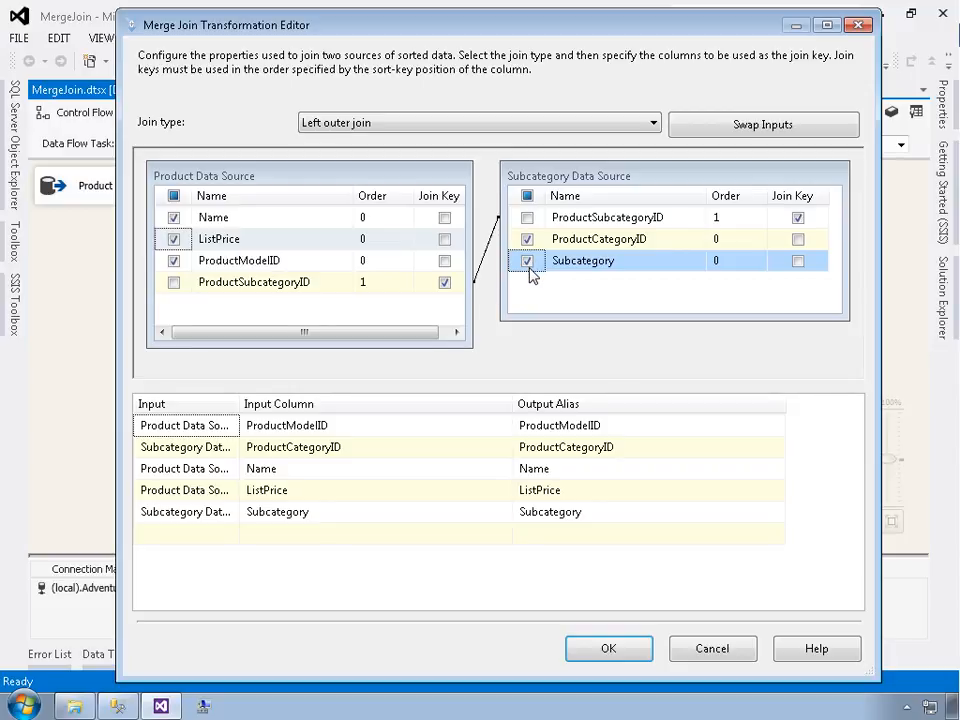
pyautogui.click(604, 516)
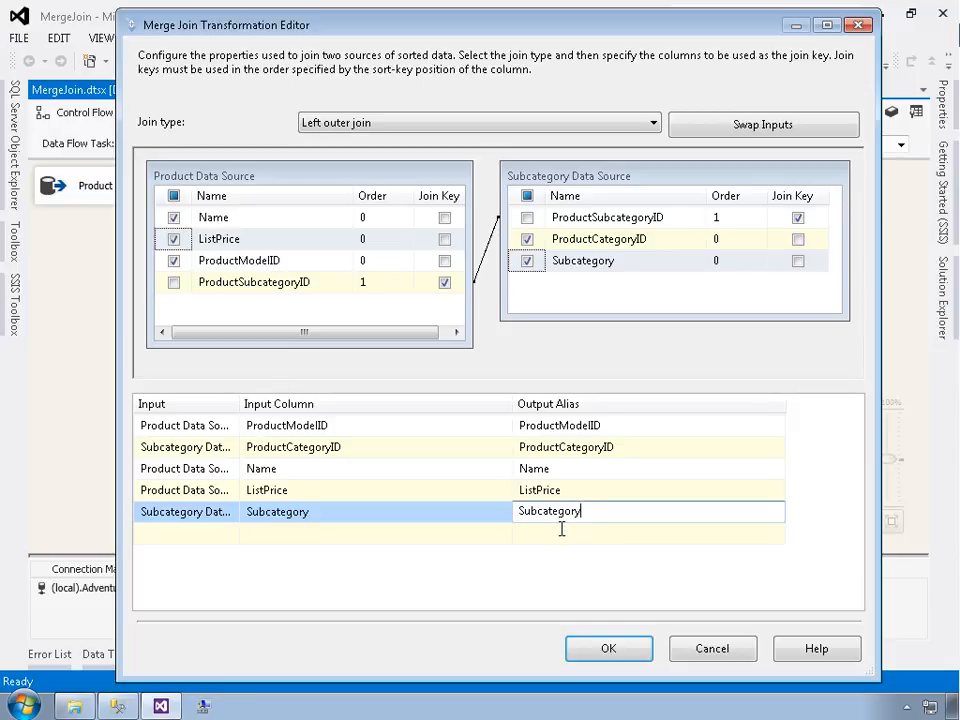
pyautogui.click(609, 650)
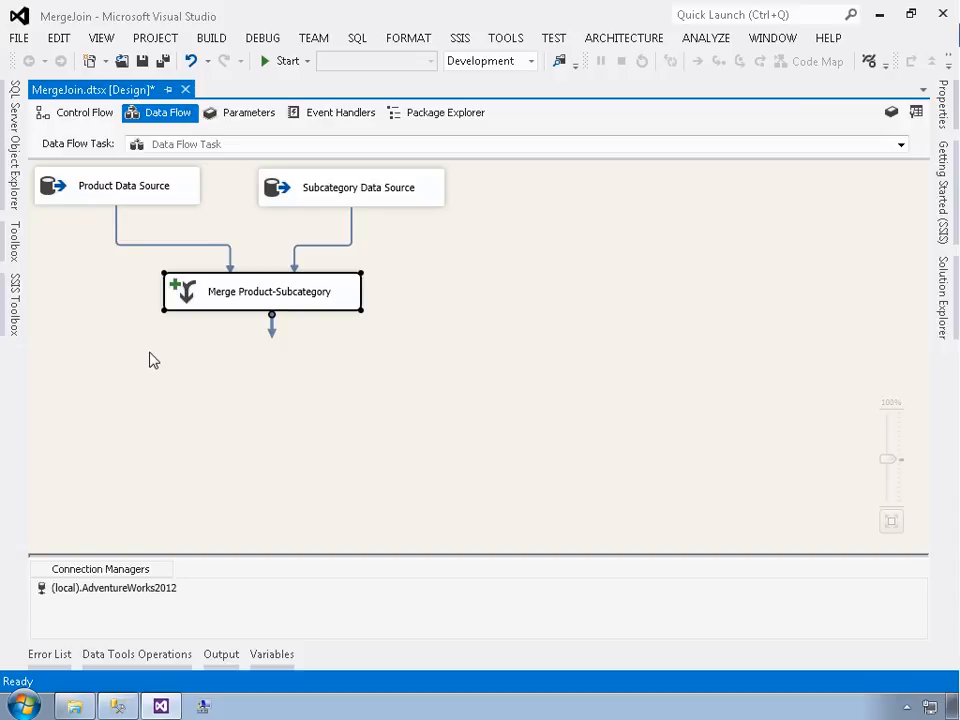
# Add a Union All transformation below the Merge Product-Subcategory transformation
pyautogui.click(16, 322)
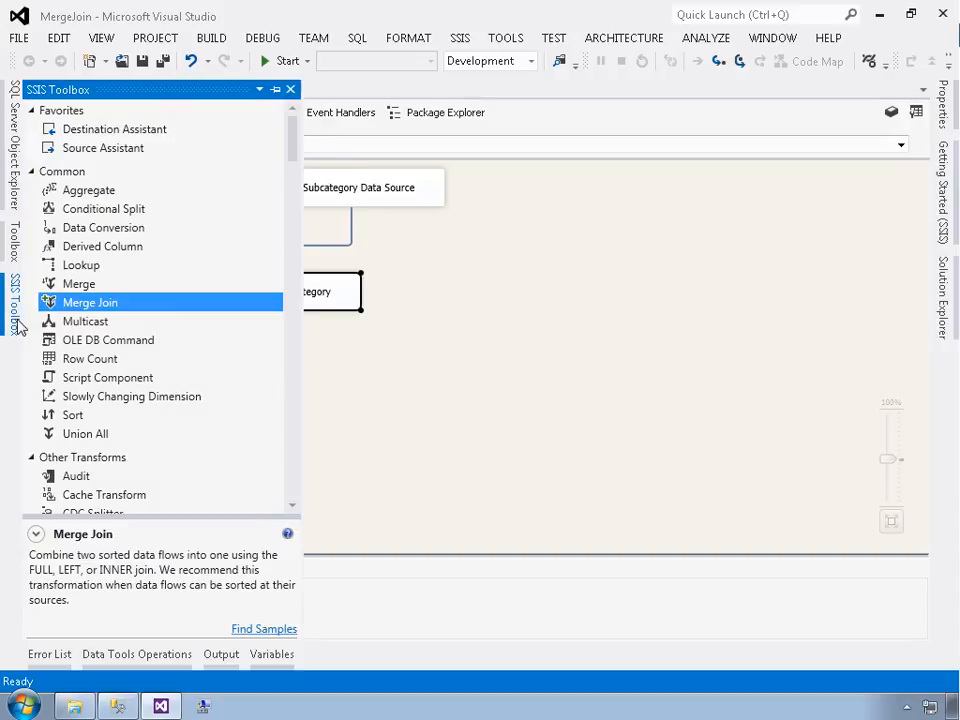
pyautogui.click(78, 436)
pyautogui.moveTo(78, 437); pyautogui.dragTo(222, 414)
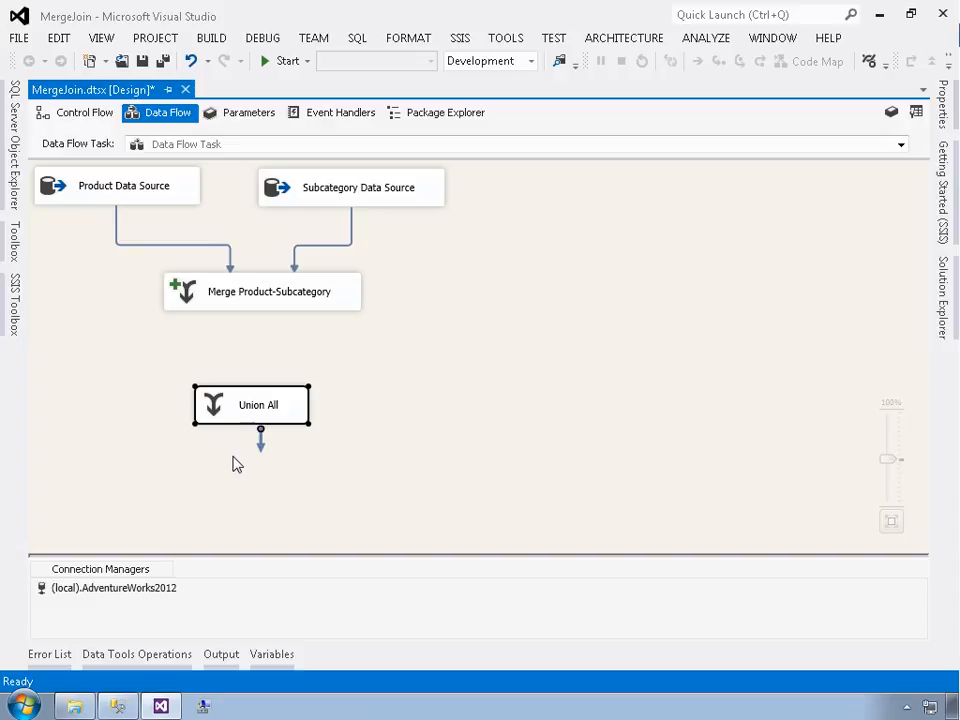
# Connect the Merge Product-Subcategory output to Union All and enable a data viewer on that path
pyautogui.click(258, 295)
pyautogui.moveTo(270, 318); pyautogui.dragTo(259, 416)
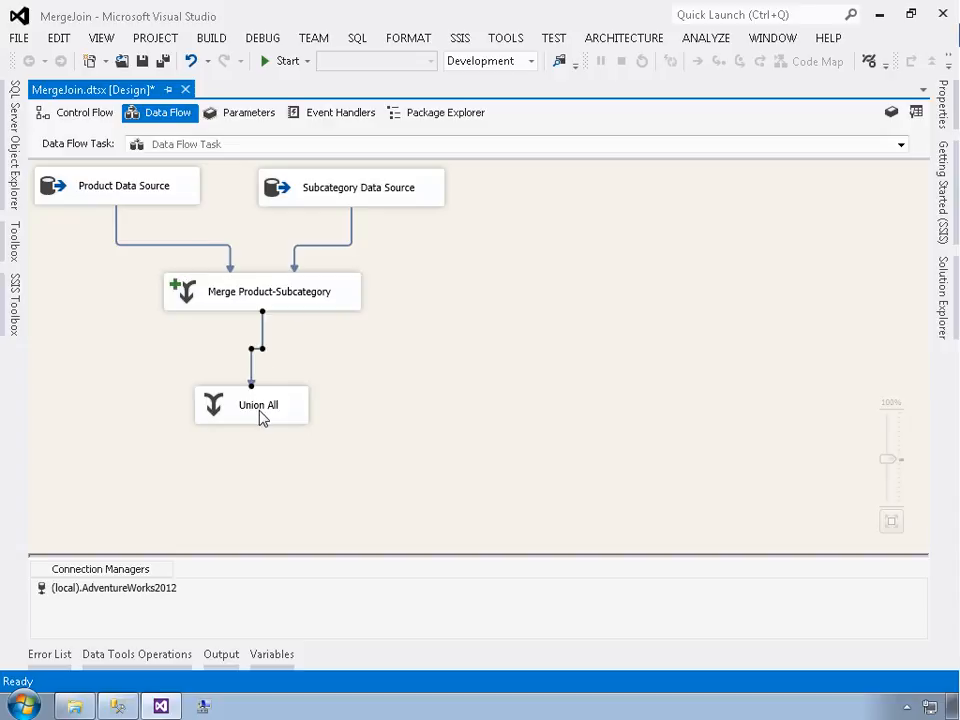
pyautogui.click(259, 476)
pyautogui.rightClick(260, 351)
pyautogui.click(306, 405)
# Run the package and inspect the merged rows in the Merge Join output data viewer
pyautogui.click(287, 62)
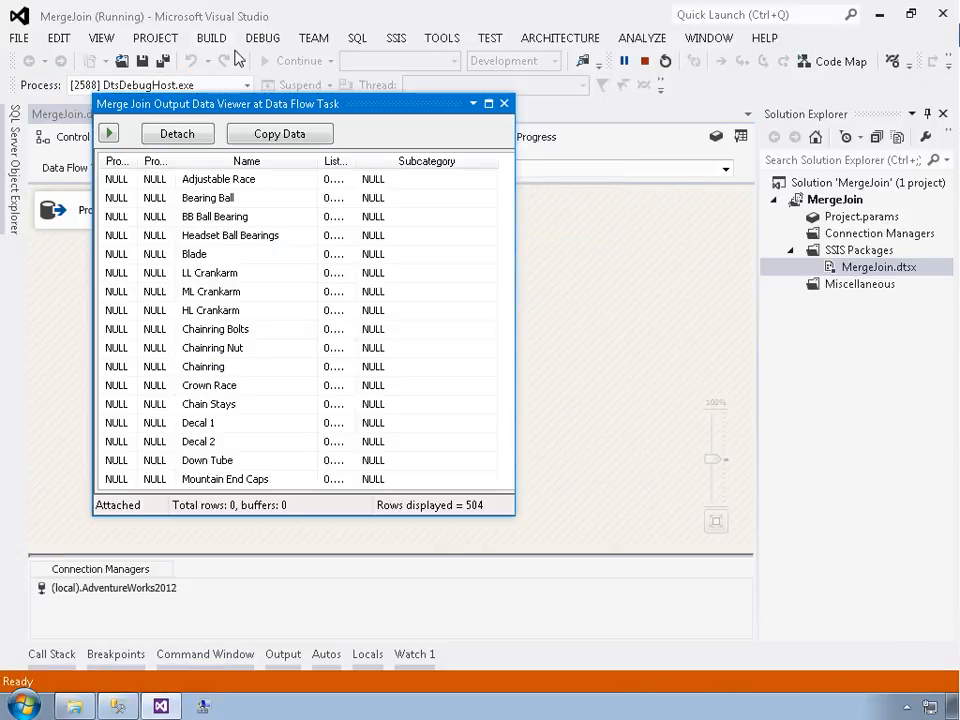
pyautogui.moveTo(268, 104); pyautogui.dragTo(621, 189)
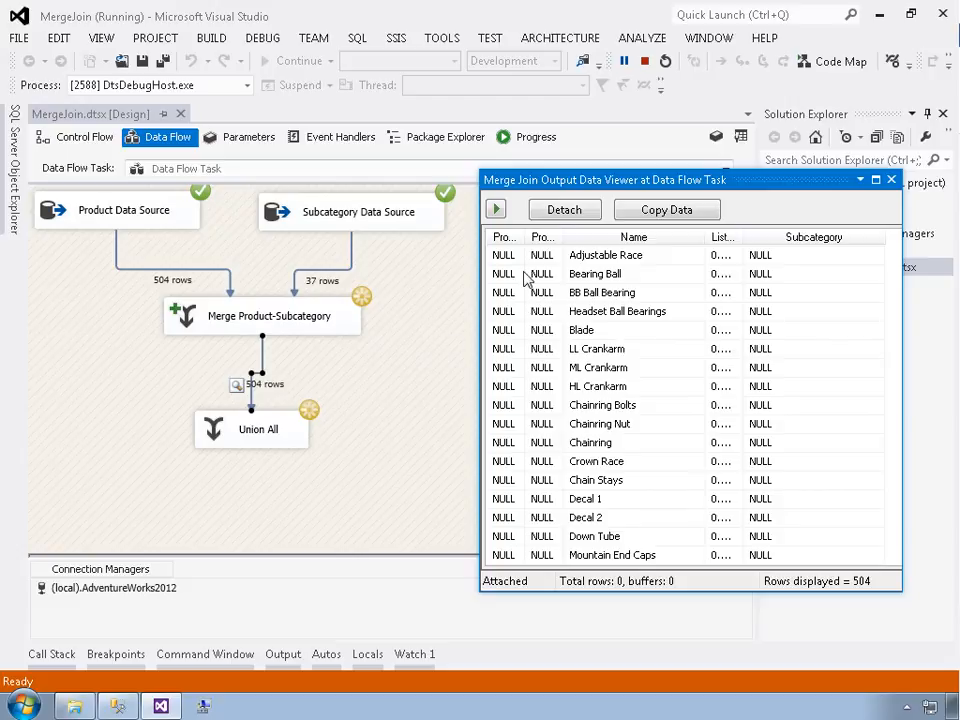
pyautogui.moveTo(486, 304); pyautogui.dragTo(359, 304)
pyautogui.doubleClick(419, 255)
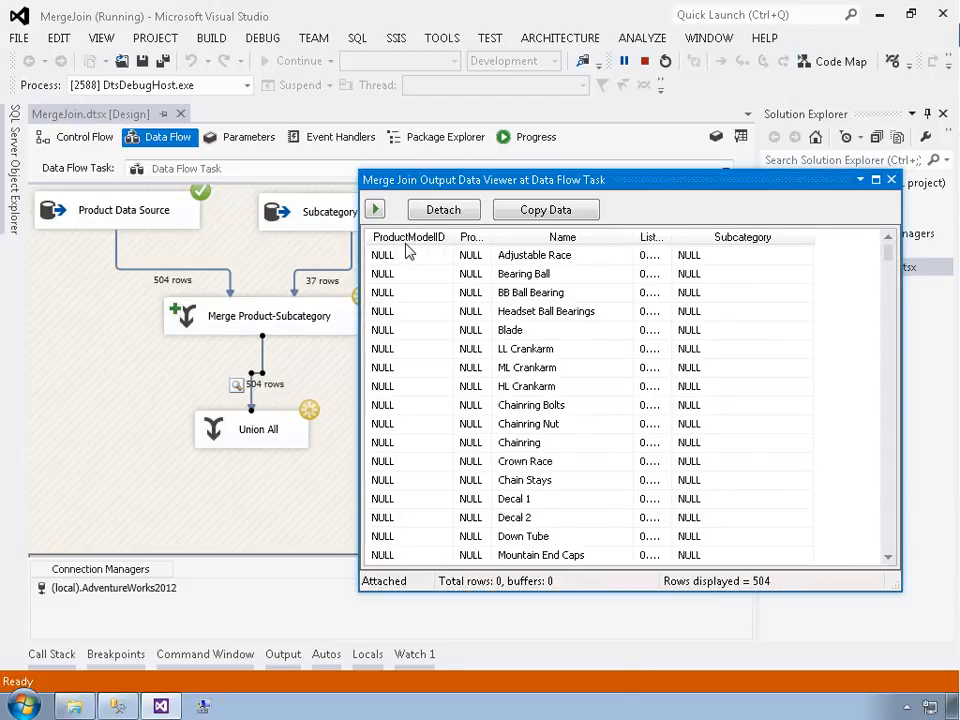
pyautogui.doubleClick(500, 252)
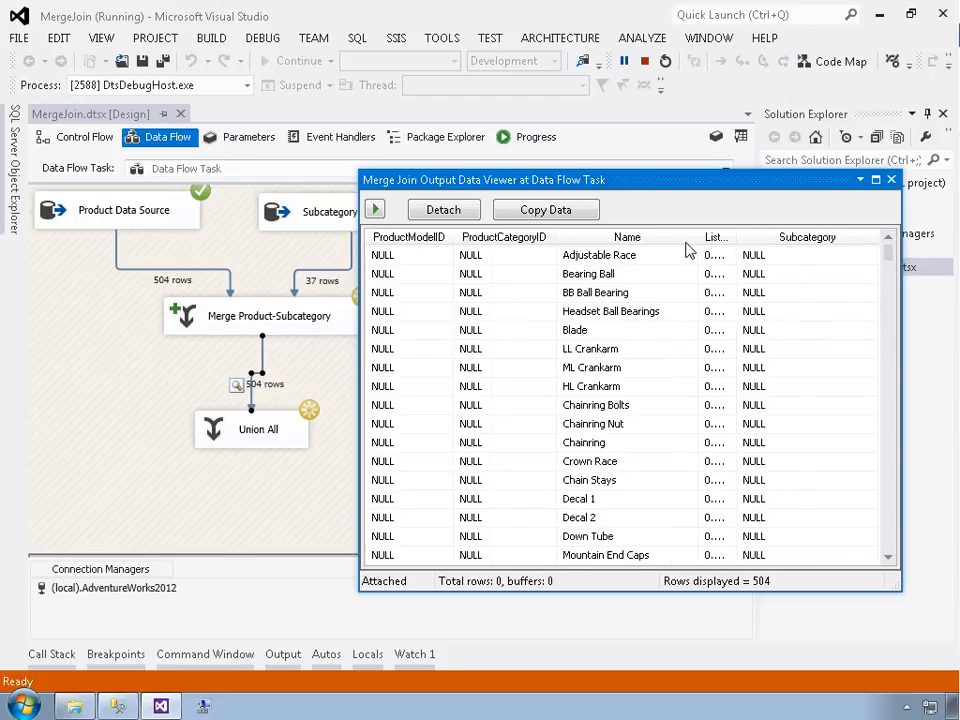
pyautogui.doubleClick(739, 238)
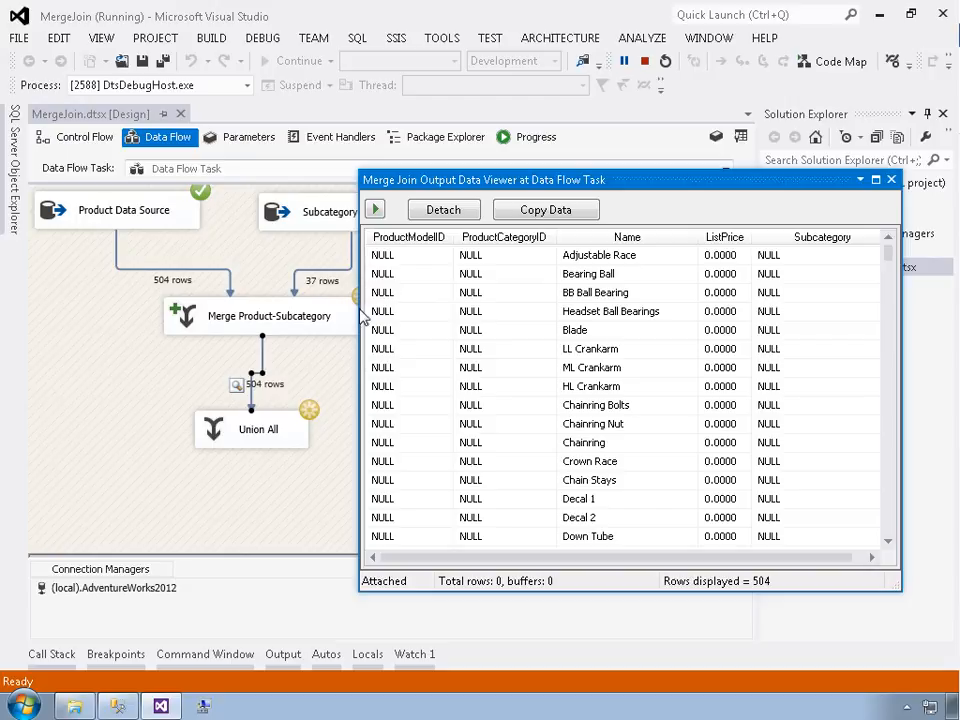
pyautogui.moveTo(360, 313); pyautogui.dragTo(247, 313)
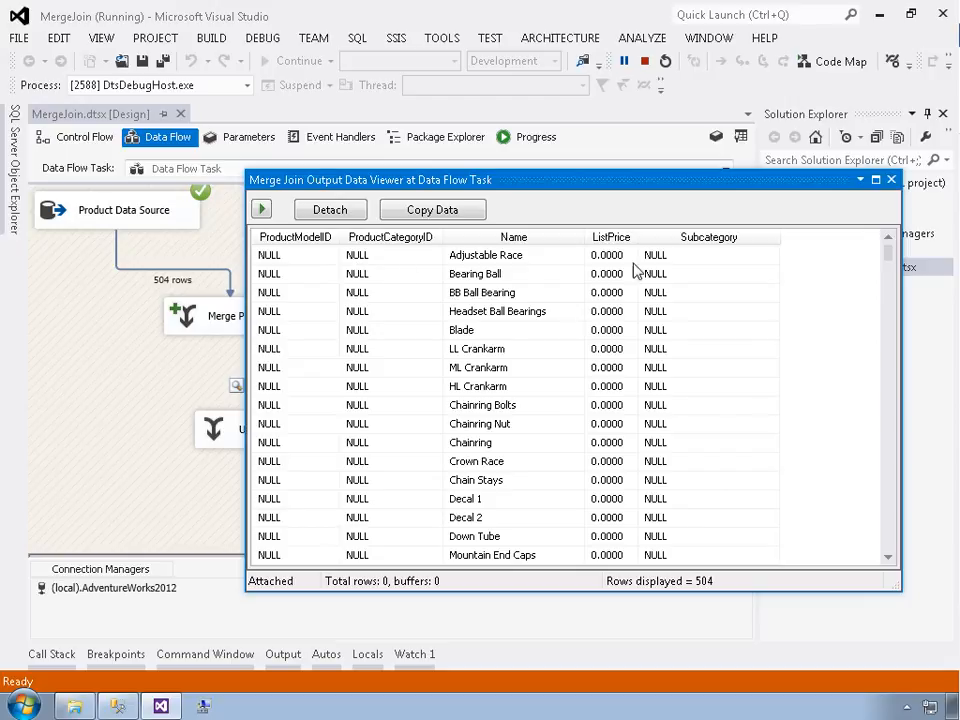
pyautogui.moveTo(881, 272); pyautogui.dragTo(861, 377)
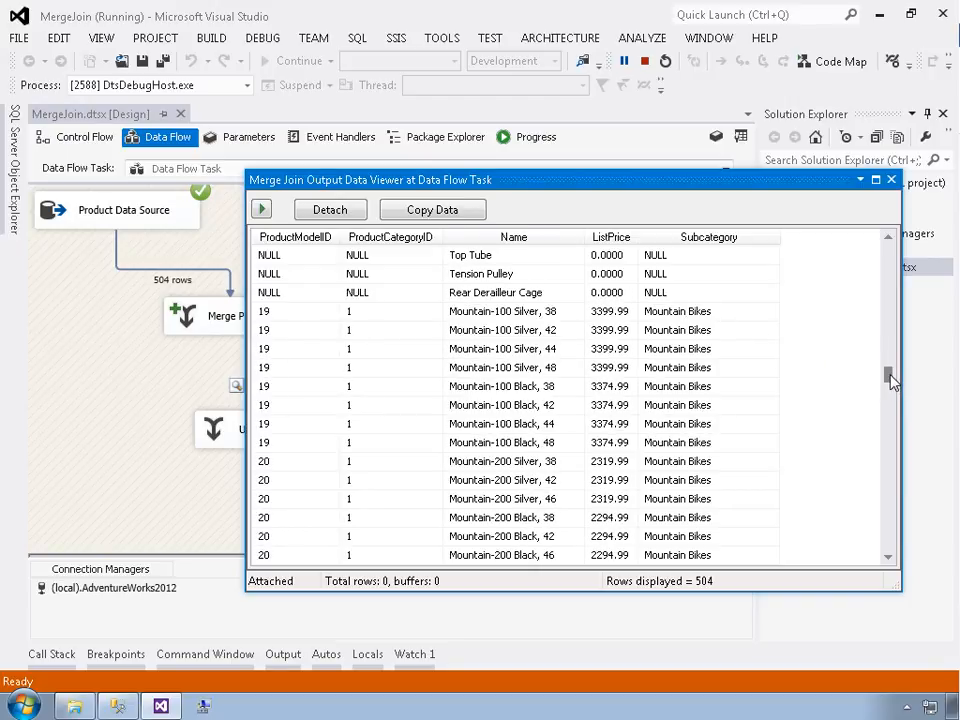
pyautogui.moveTo(888, 378); pyautogui.dragTo(896, 560)
pyautogui.moveTo(897, 497); pyautogui.dragTo(890, 376)
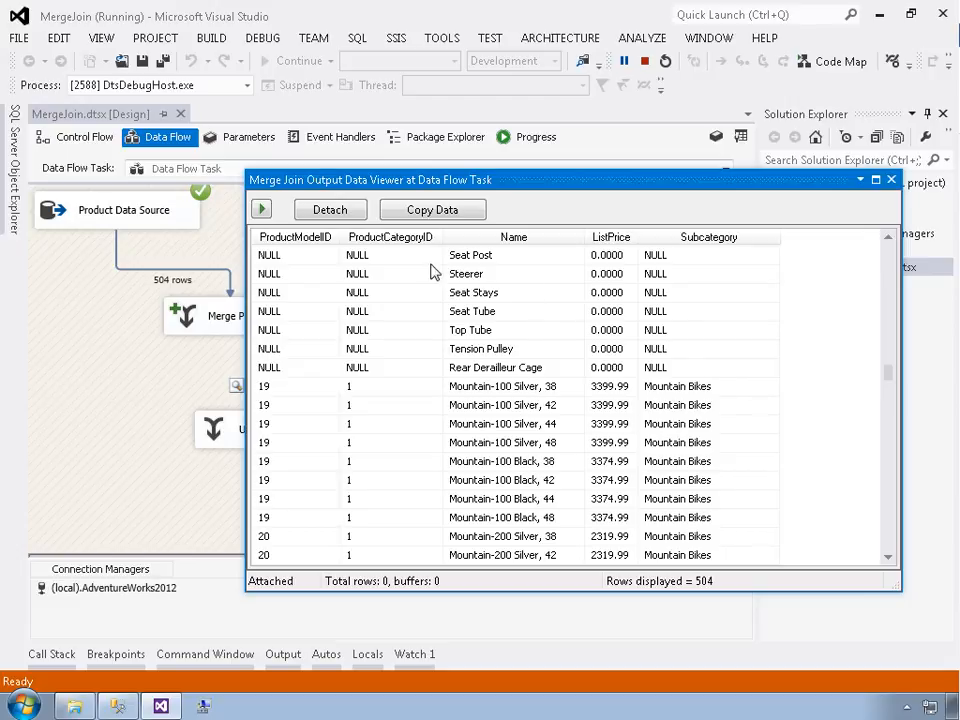
# Continue execution, close the data viewer and switch back to design mode
pyautogui.click(262, 210)
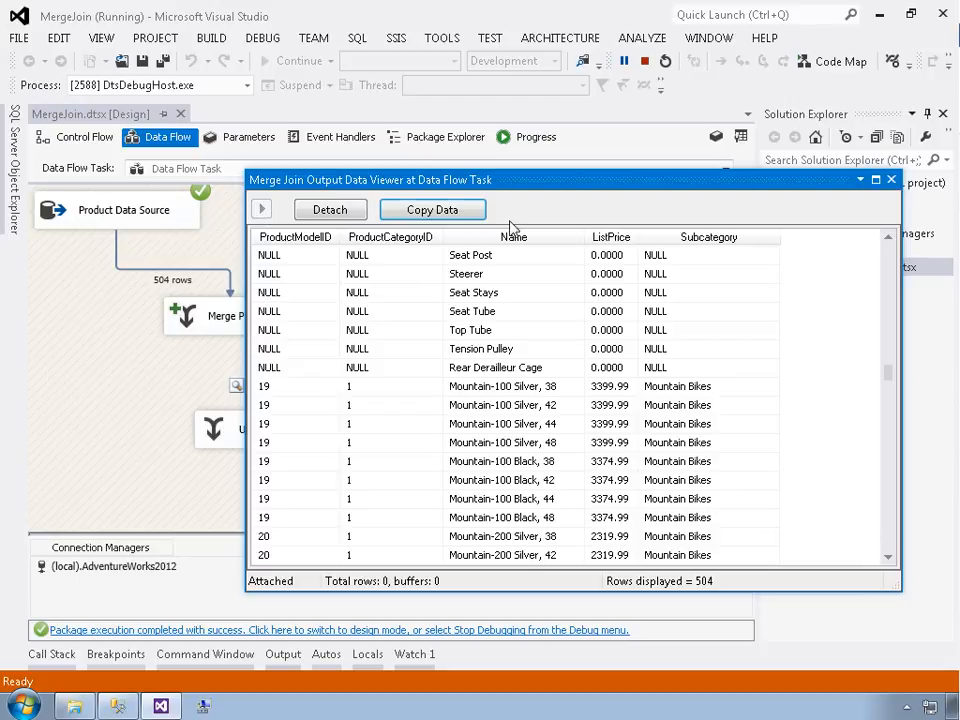
pyautogui.click(891, 180)
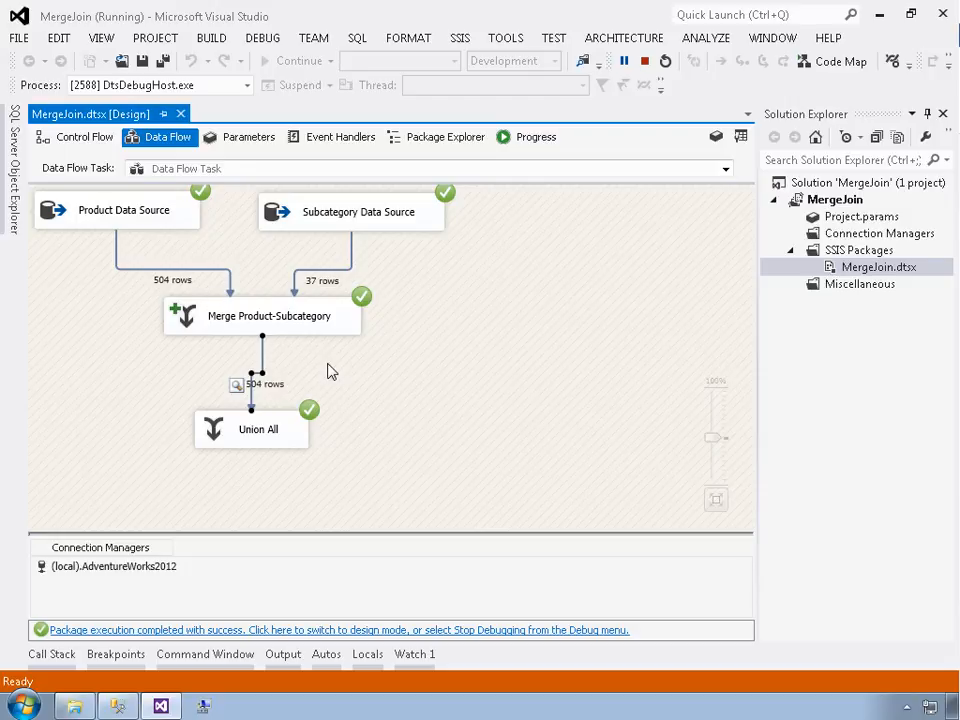
pyautogui.click(355, 632)
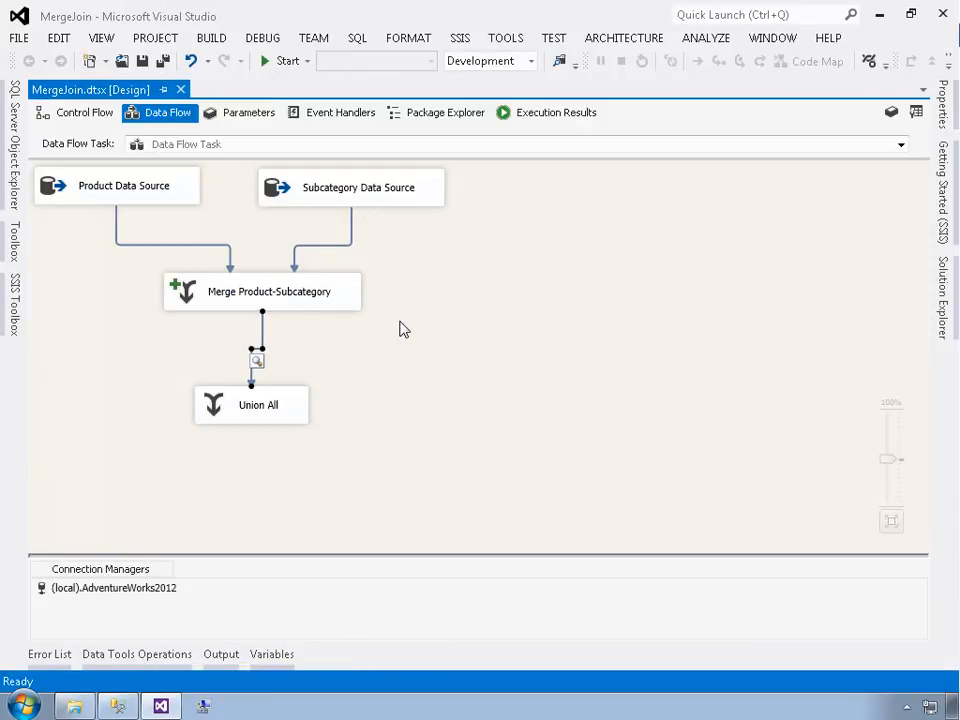